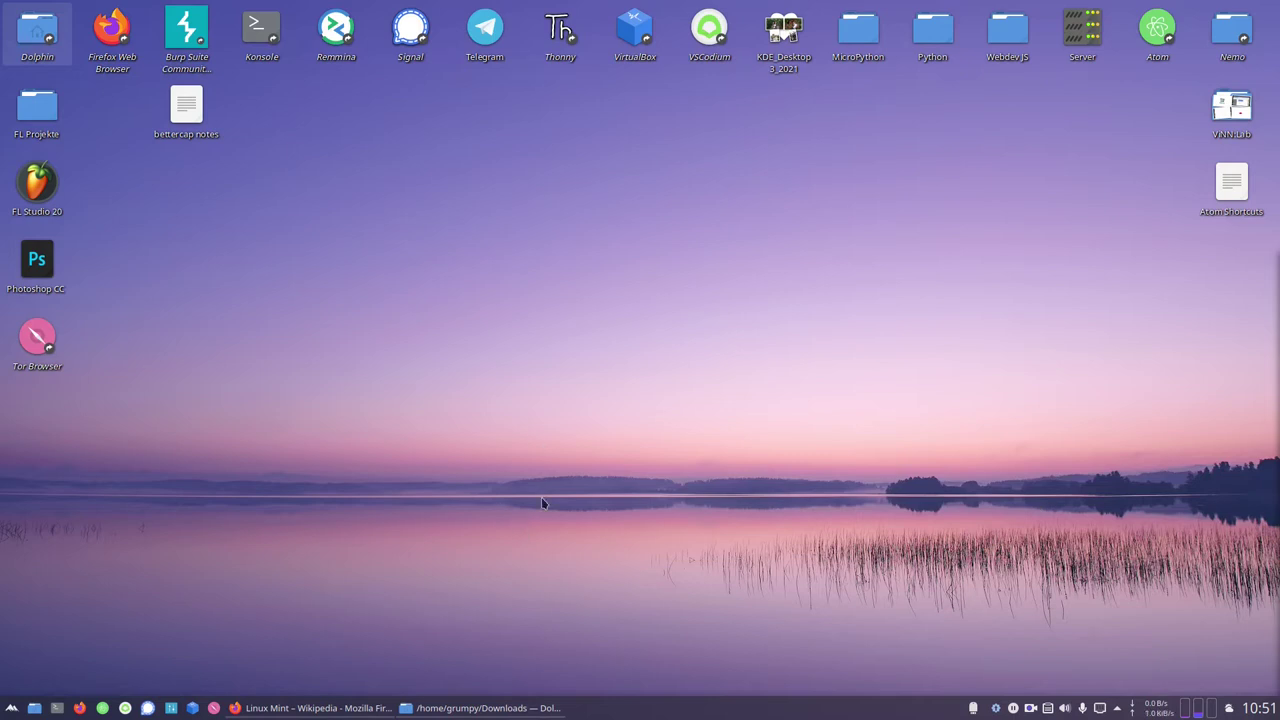
Launch VirtualBox from the taskbar to show the Kali and Metasploitable machines
{"action": "left_click", "coordinate": [194, 708]}
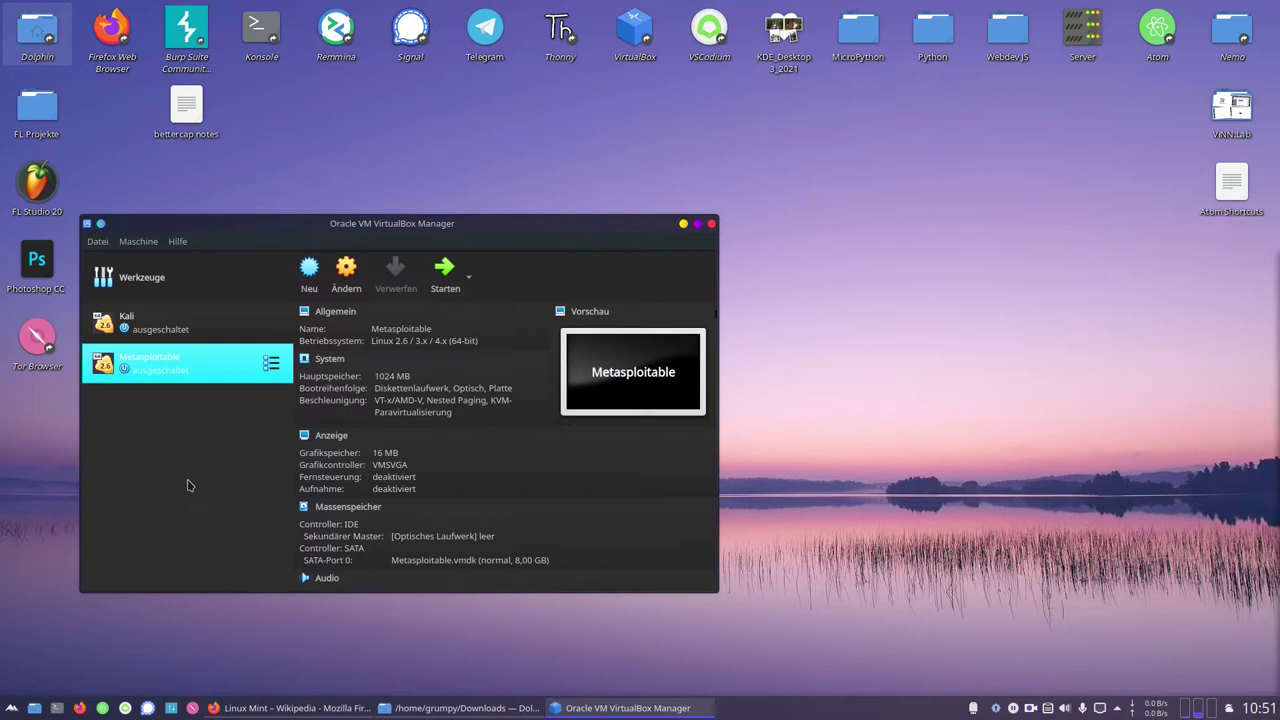
{"action": "left_click", "coordinate": [320, 700]}
{"action": "scroll", "coordinate": [525, 235], "scroll_direction": "up", "scroll_amount": 10}
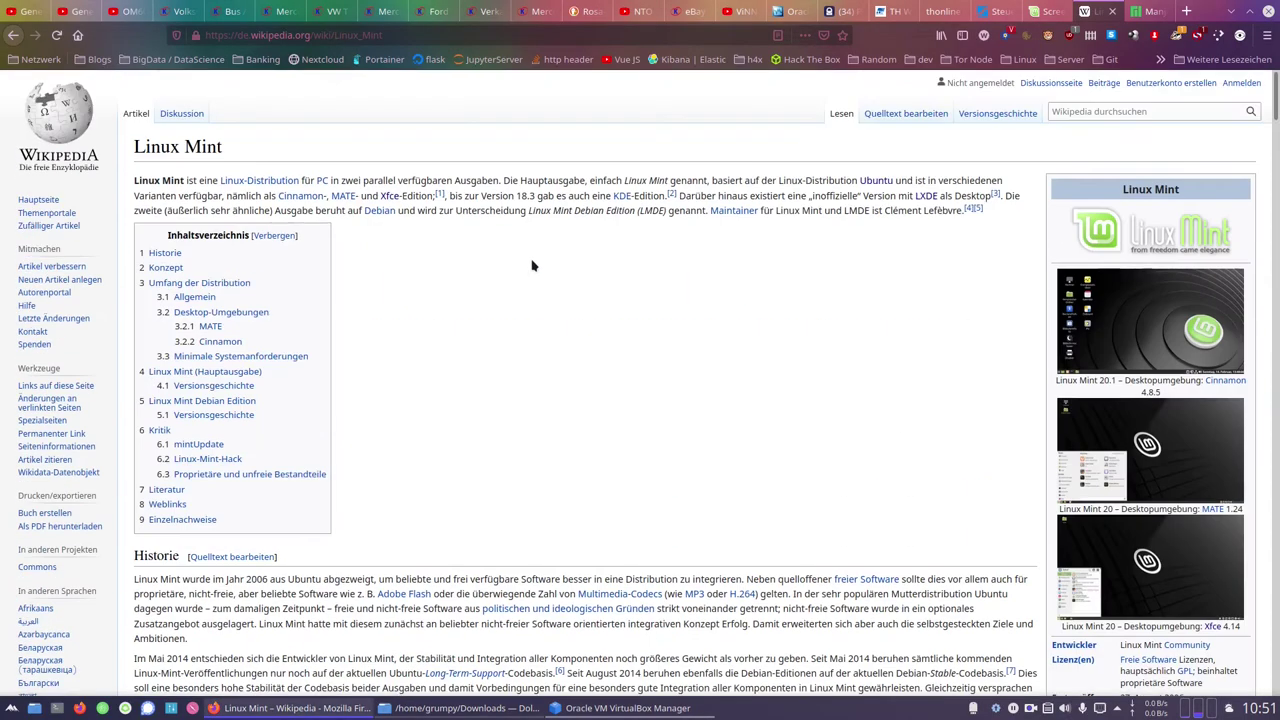
{"action": "left_click", "coordinate": [1119, 336]}
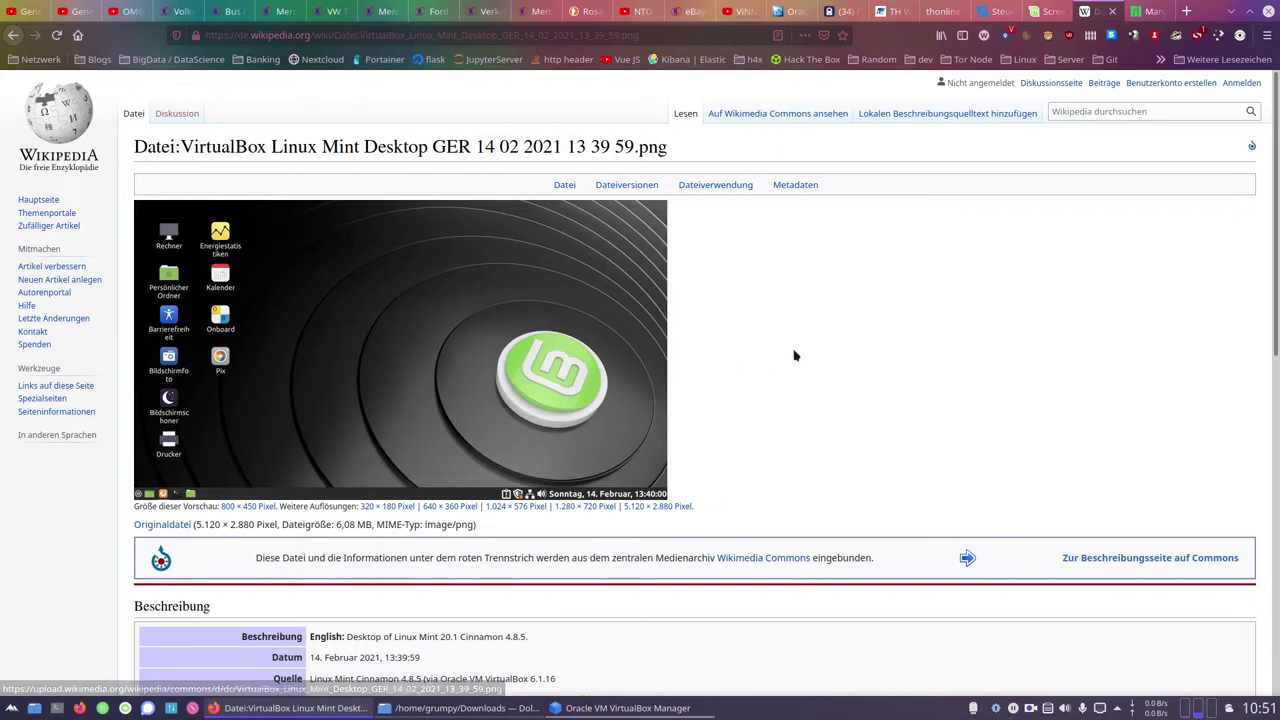
{"action": "key", "text": "alt+Left"}
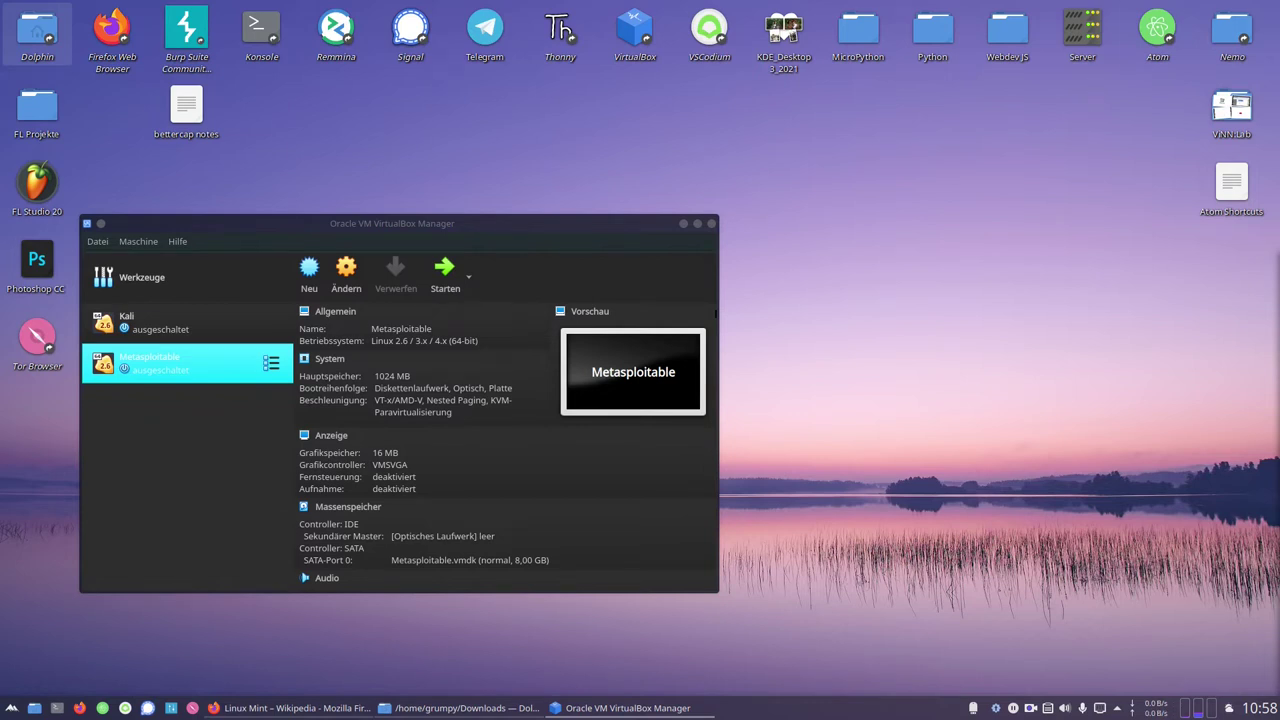
Move the VirtualBox Manager to the upper right, then launch FL Studio 20 and Photoshop CC
{"action": "left_click_drag", "start_coordinate": [496, 236], "coordinate": [937, 98]}
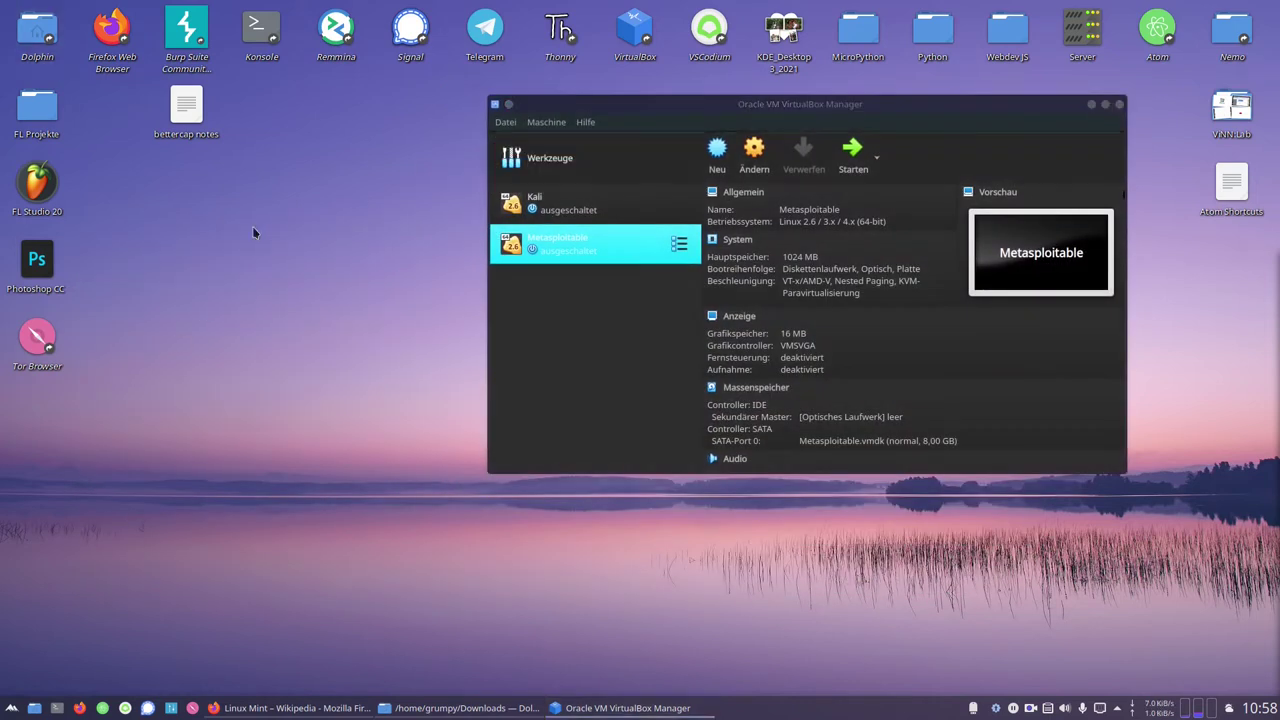
{"action": "double_click", "coordinate": [38, 185]}
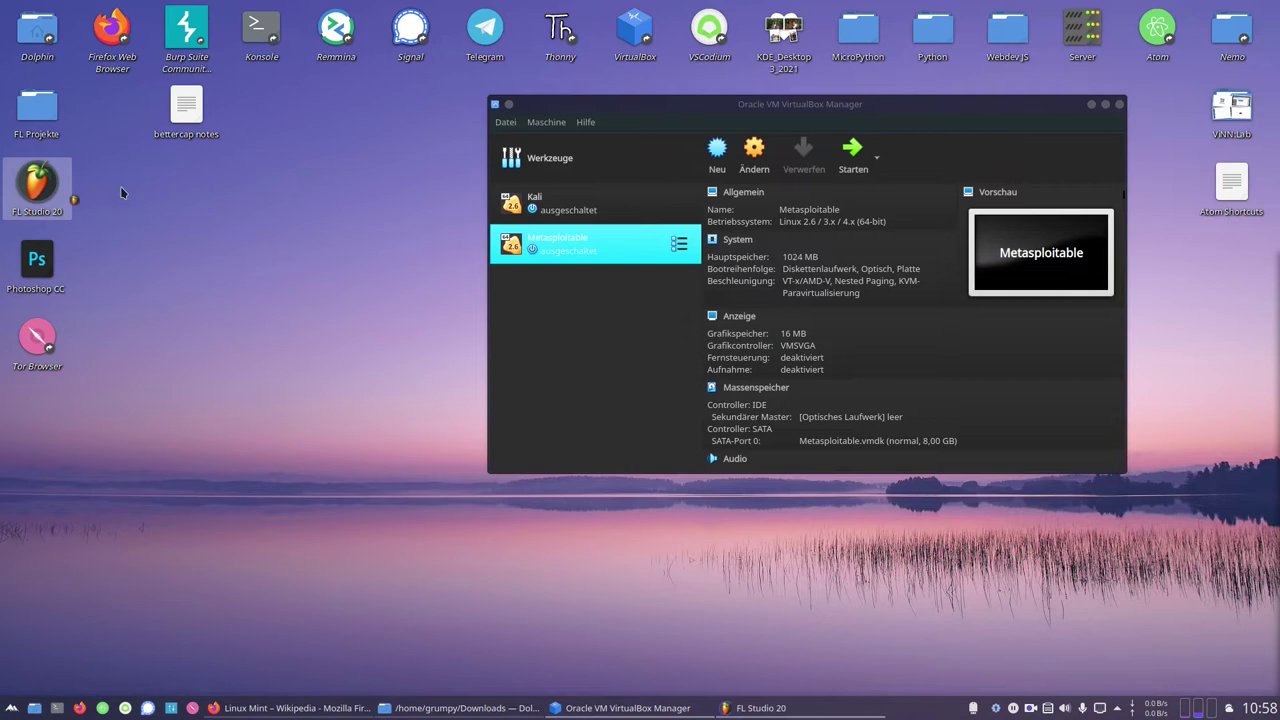
{"action": "double_click", "coordinate": [47, 290]}
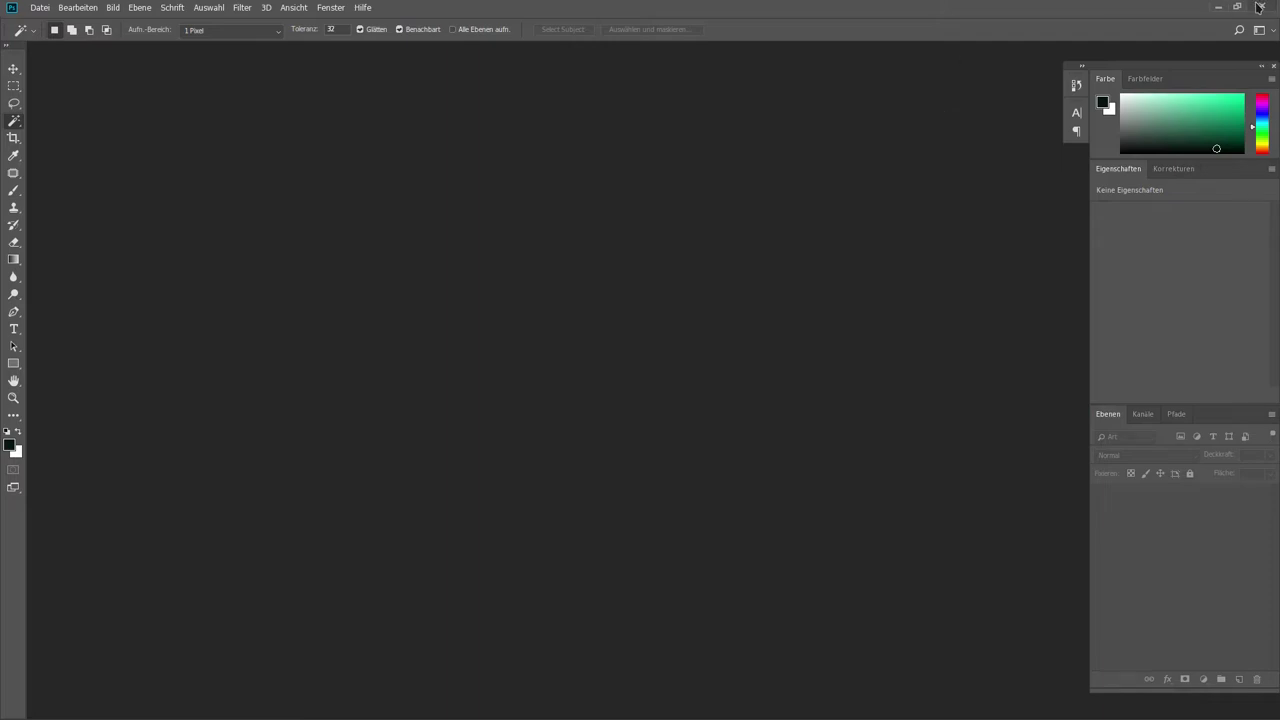
Close Photoshop and FL Studio 20, then bring Firefox's Linux Mint Wikipedia article forward
{"action": "left_click", "coordinate": [1217, 7]}
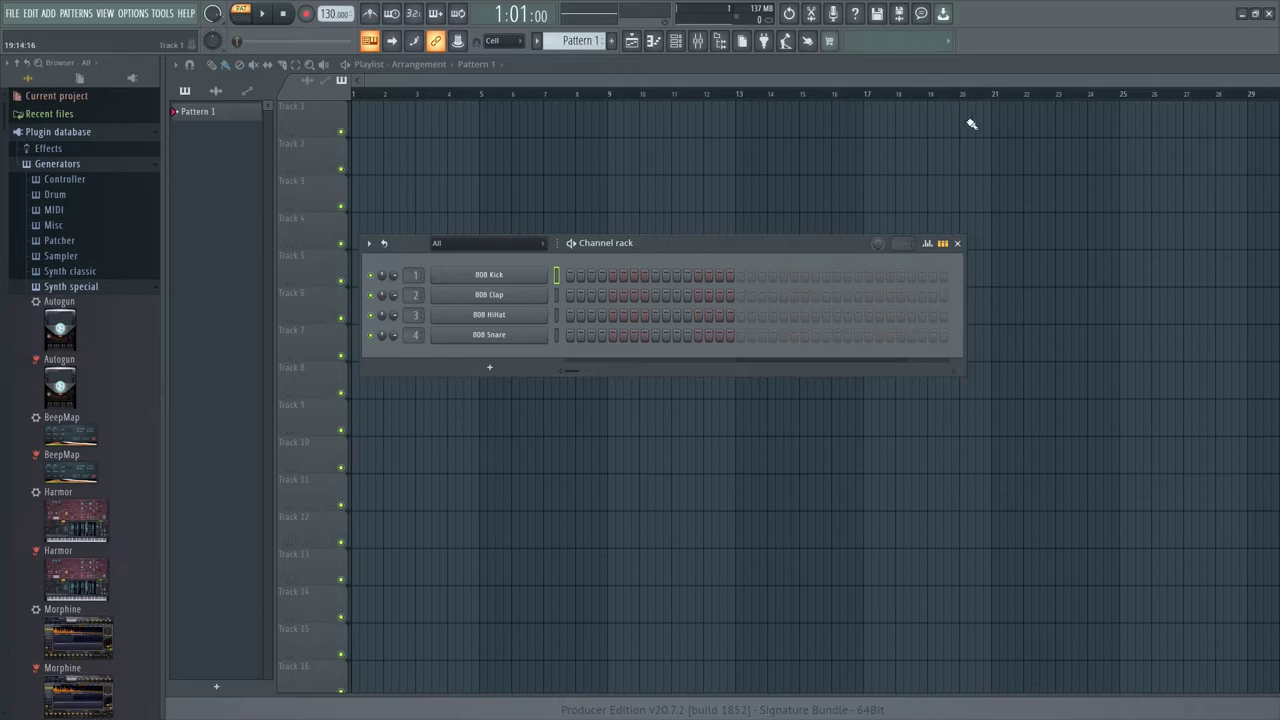
{"action": "left_click", "coordinate": [1270, 13]}
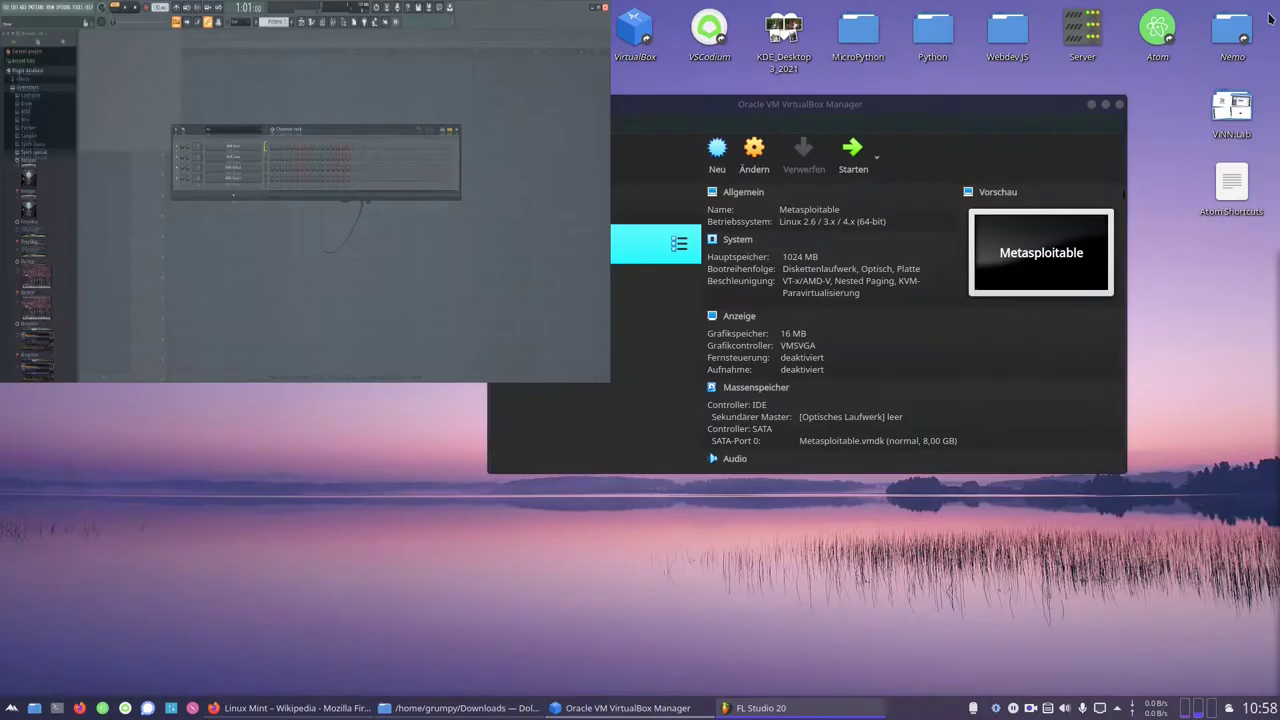
{"action": "left_click", "coordinate": [275, 300]}
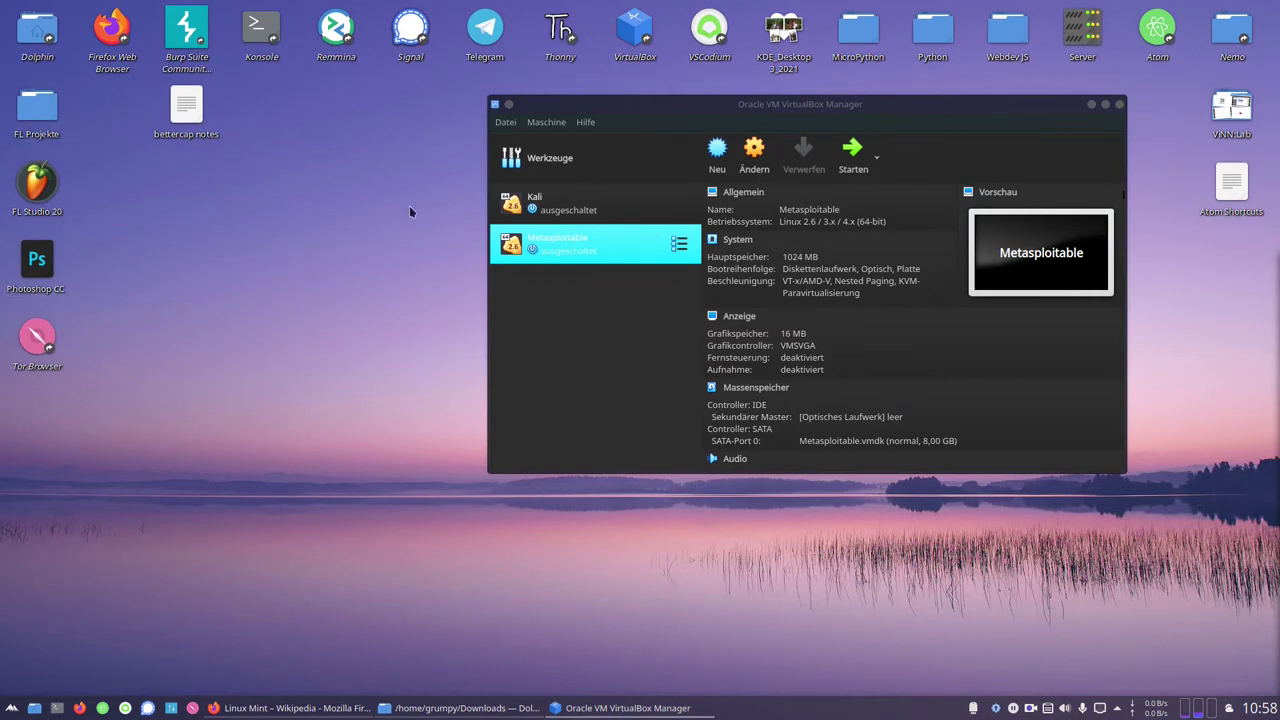
{"action": "left_click", "coordinate": [290, 708]}
Browse the Linux Mint Screenshots and Manjaro tabs, then return to the Wikipedia article
{"action": "scroll", "coordinate": [785, 305], "scroll_direction": "down", "scroll_amount": 5}
{"action": "scroll", "coordinate": [790, 300], "scroll_direction": "down", "scroll_amount": 3}
{"action": "scroll", "coordinate": [800, 290], "scroll_direction": "up", "scroll_amount": 8}
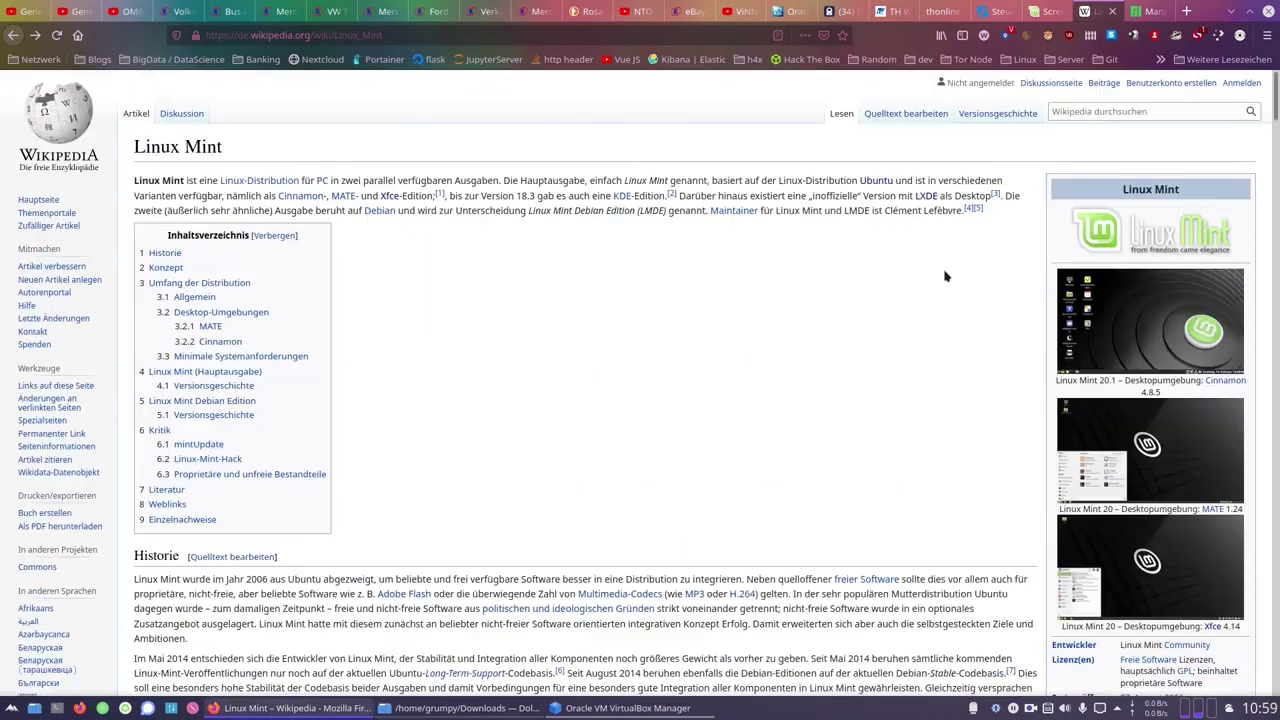
{"action": "left_click", "coordinate": [1045, 11]}
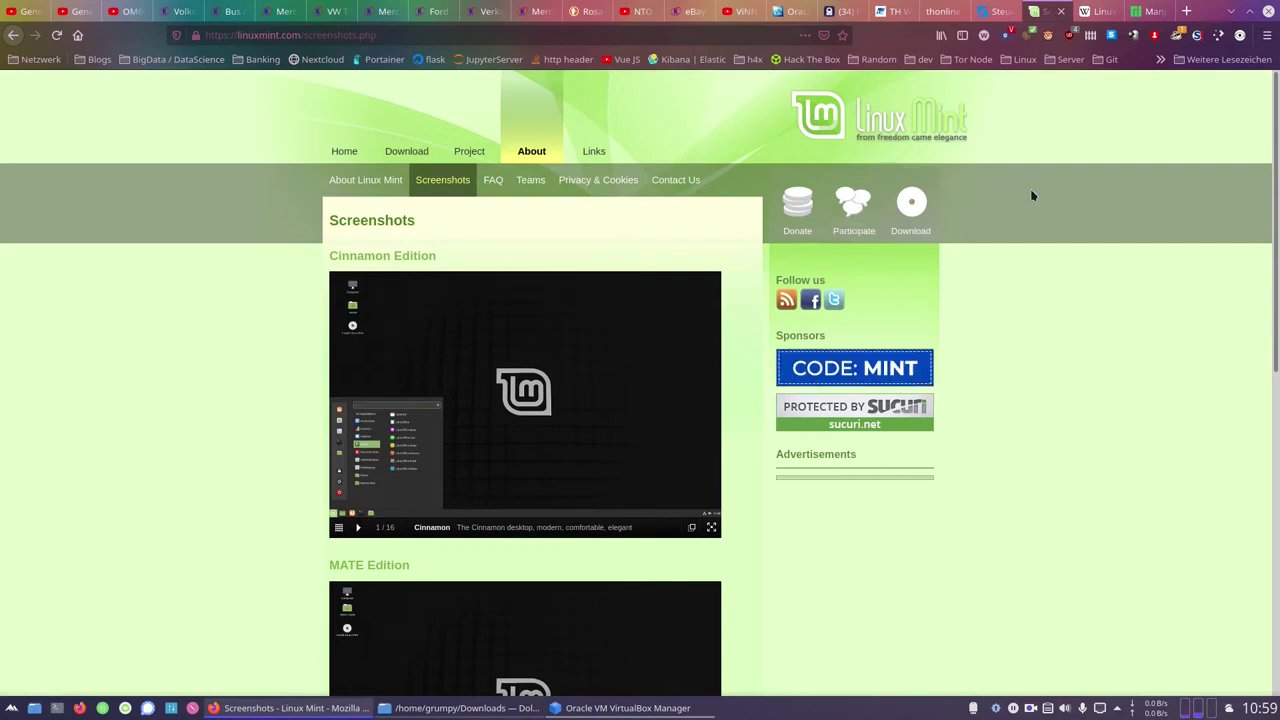
{"action": "left_click", "coordinate": [1150, 11]}
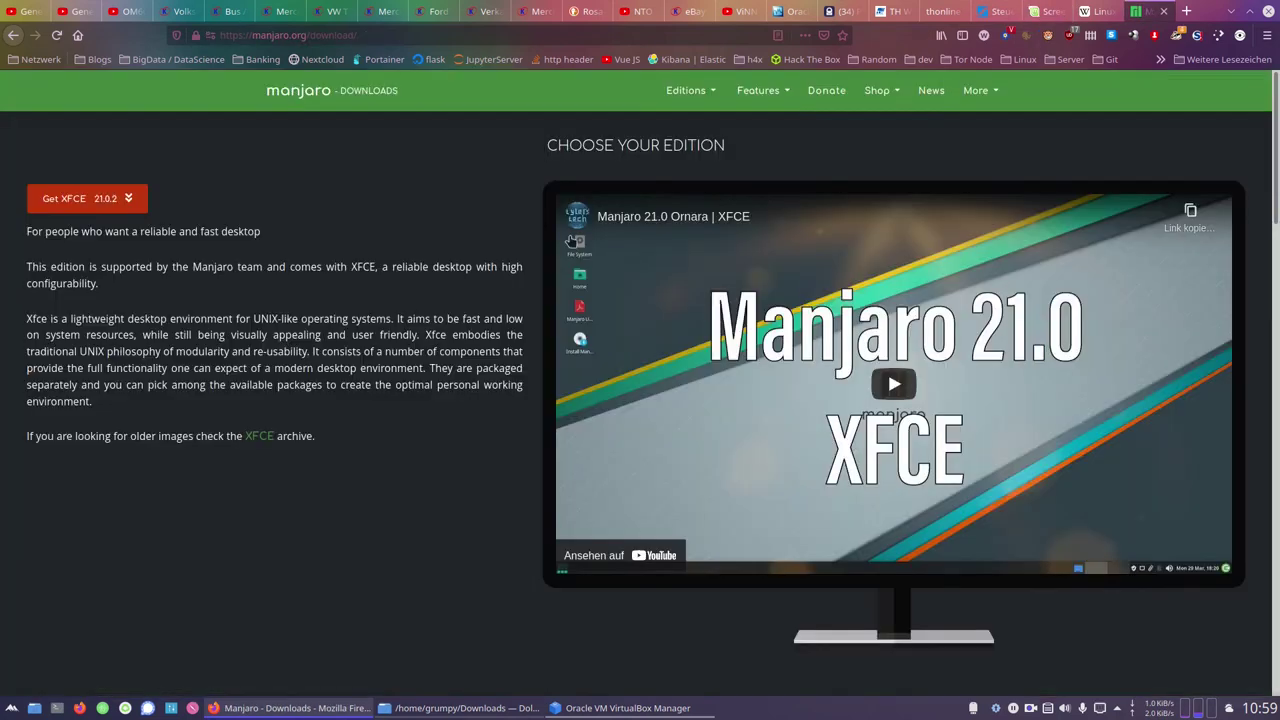
{"action": "scroll", "coordinate": [437, 266], "scroll_direction": "down", "scroll_amount": 3}
{"action": "scroll", "coordinate": [437, 263], "scroll_direction": "up", "scroll_amount": 12}
{"action": "left_click", "coordinate": [1082, 9]}
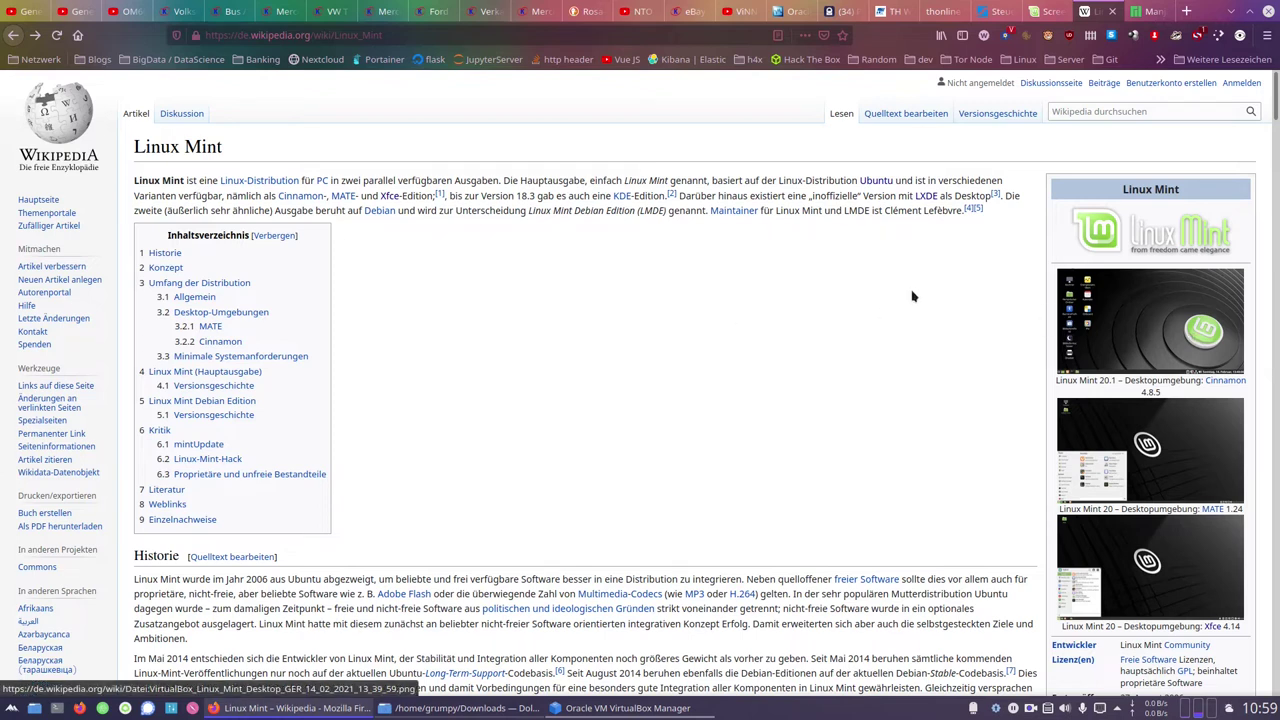
View the Cinnamon and MATE screenshot file pages from the Linux Mint article
{"action": "scroll", "coordinate": [1155, 340], "scroll_direction": "down", "scroll_amount": 3}
{"action": "left_click", "coordinate": [1144, 128]}
{"action": "key", "text": "alt+Left"}
{"action": "left_click", "coordinate": [1150, 250]}
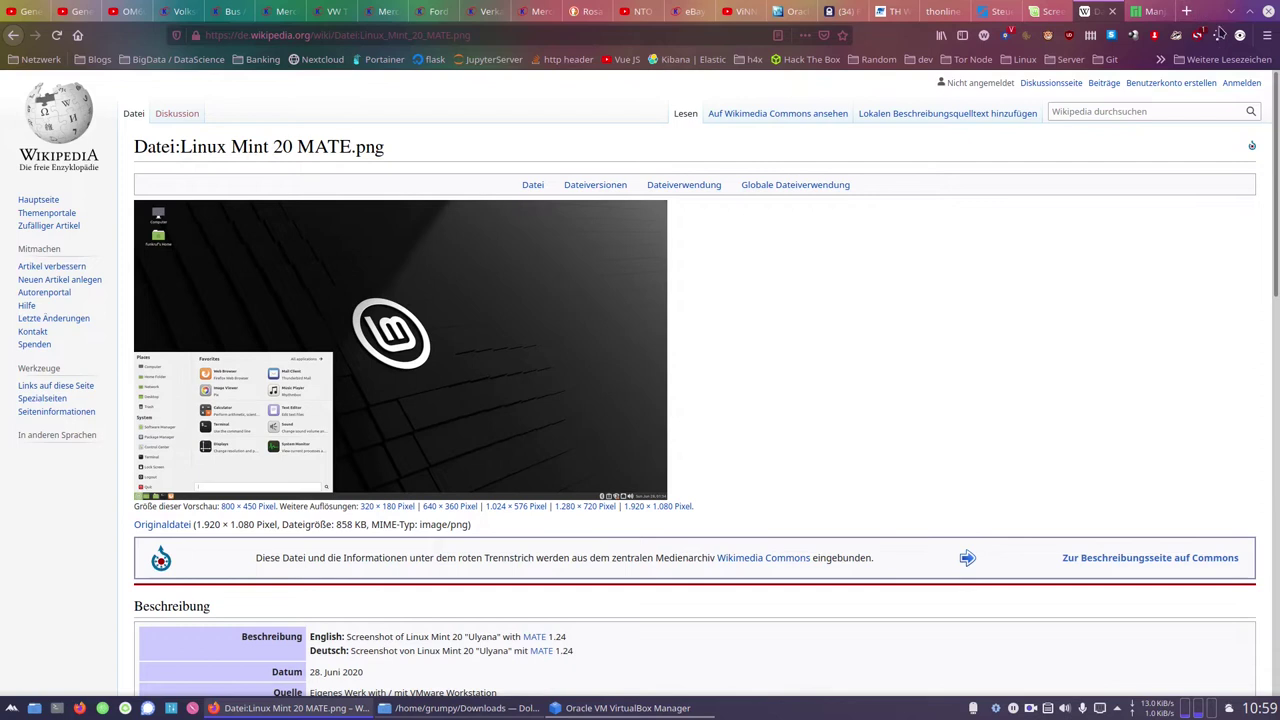
{"action": "left_click", "coordinate": [1230, 11]}
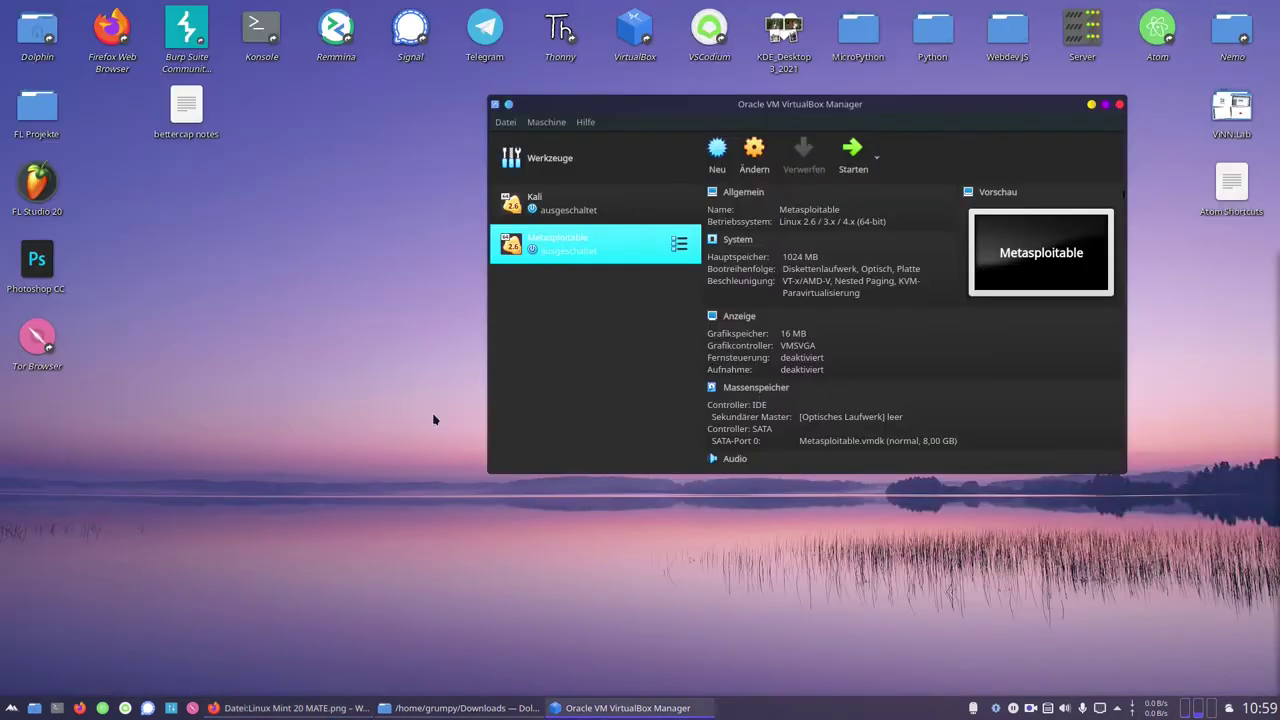
{"action": "left_click", "coordinate": [290, 708]}
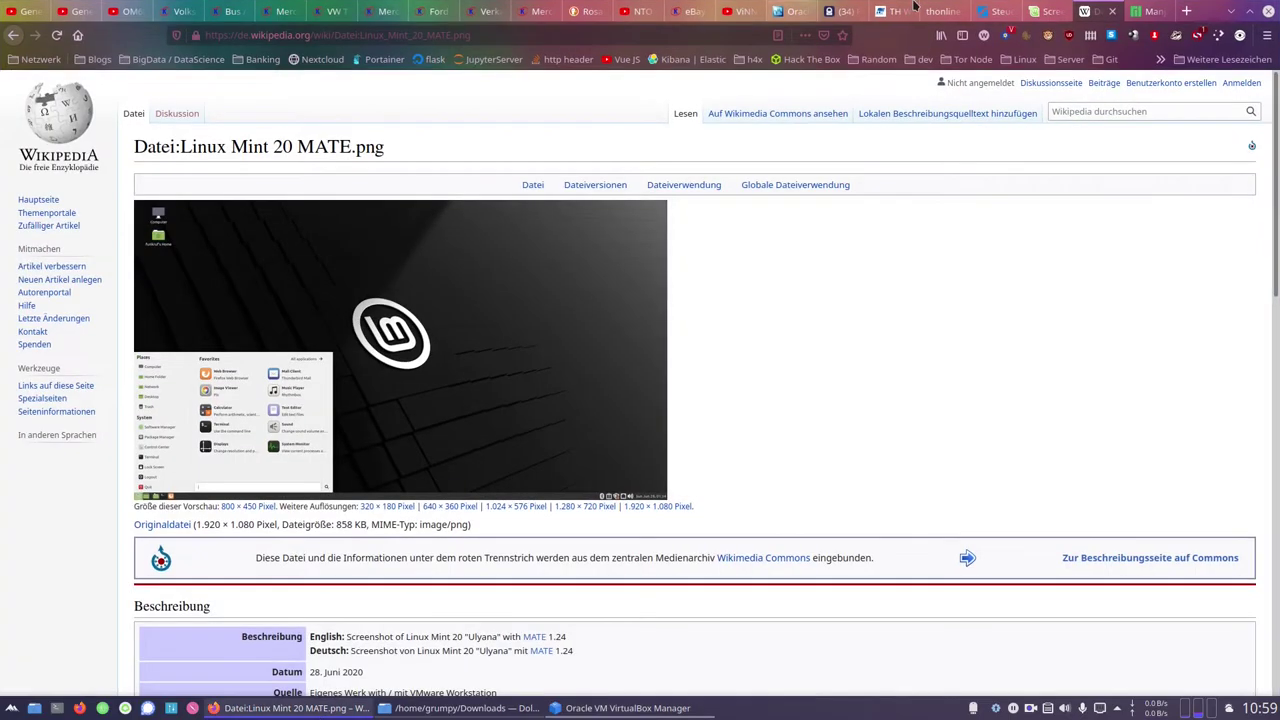
Go to the linuxmint.com download page and open the Cinnamon edition's download page
{"action": "left_click", "coordinate": [1048, 11]}
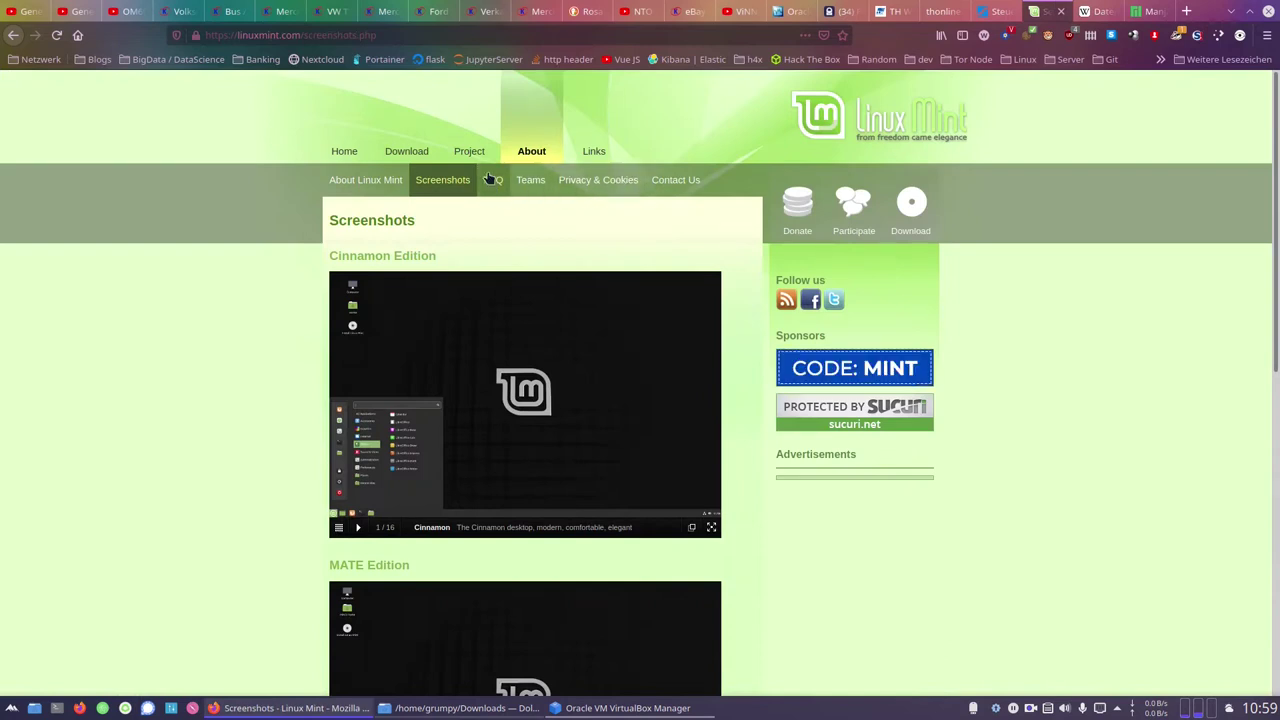
{"action": "left_click", "coordinate": [400, 150]}
{"action": "scroll", "coordinate": [251, 497], "scroll_direction": "down", "scroll_amount": 2}
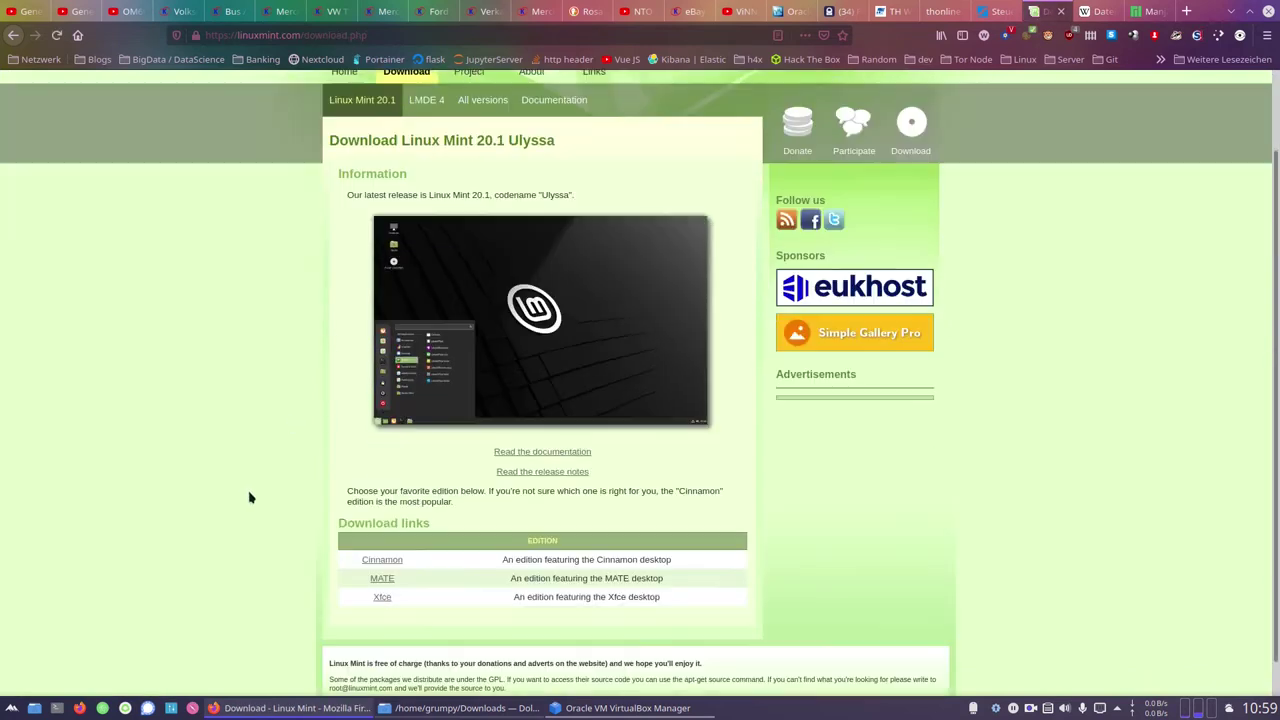
{"action": "left_click", "coordinate": [370, 529]}
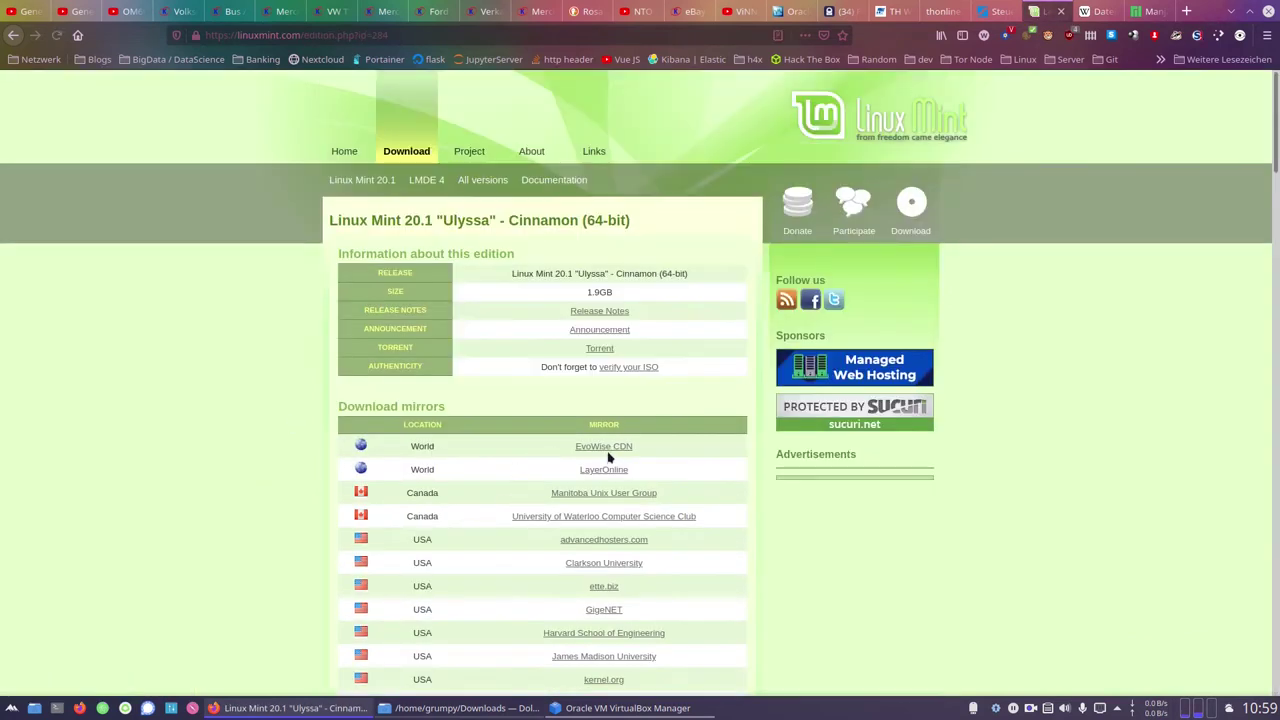
Start the linuxmint-20.1-cinnamon-64bit.iso download from the EvoWise CDN mirror, check its 1,9 GB size, and cancel it
{"action": "left_click", "coordinate": [584, 448]}
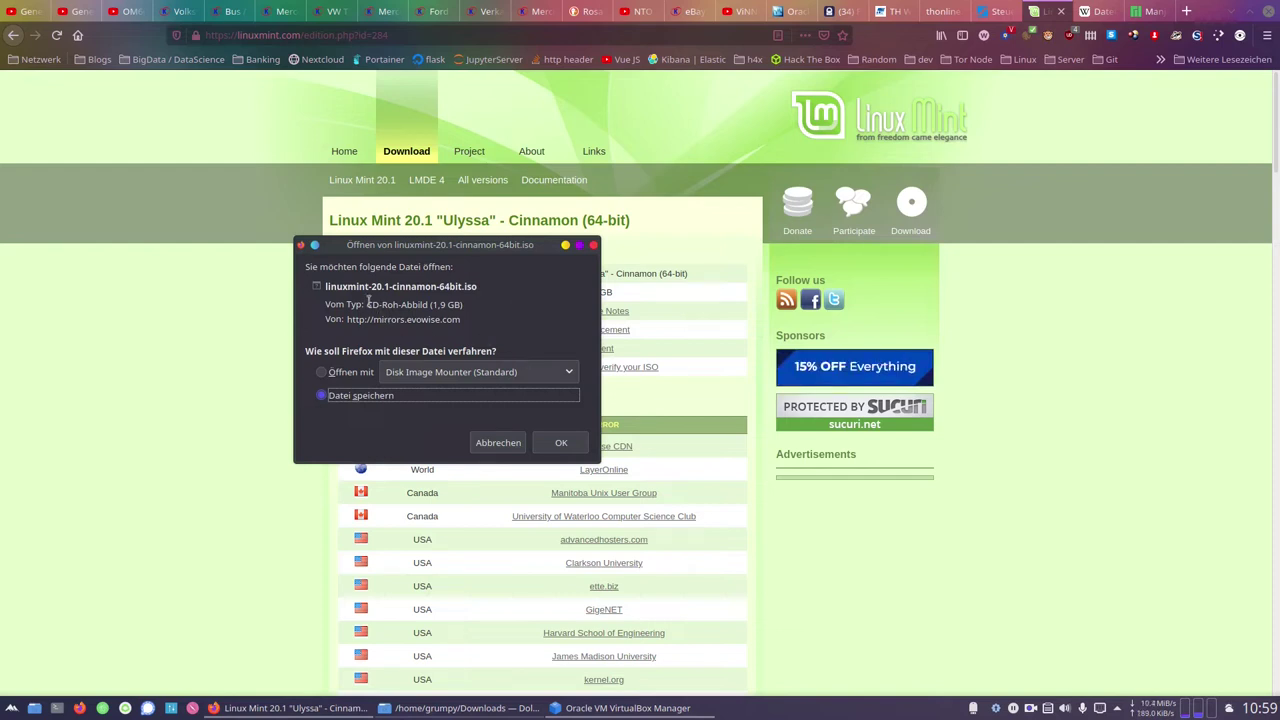
{"action": "left_click", "coordinate": [370, 304]}
{"action": "triple_click", "coordinate": [452, 303]}
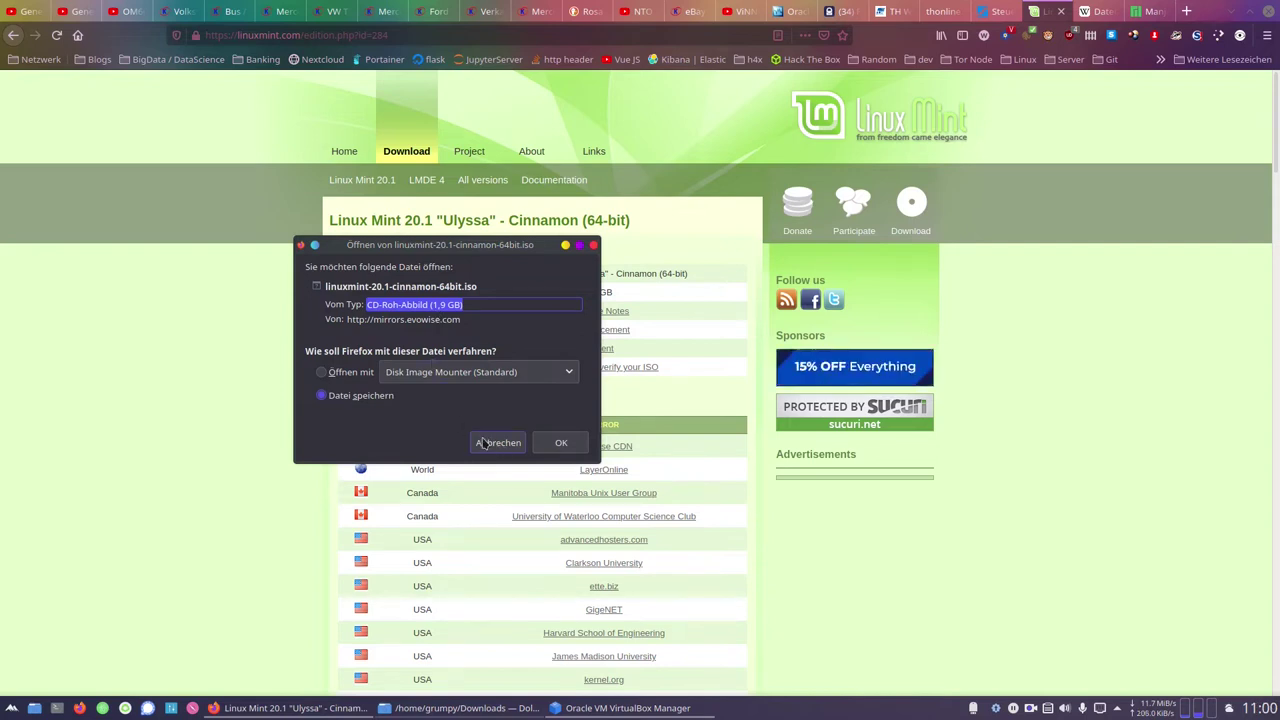
{"action": "left_click", "coordinate": [500, 445]}
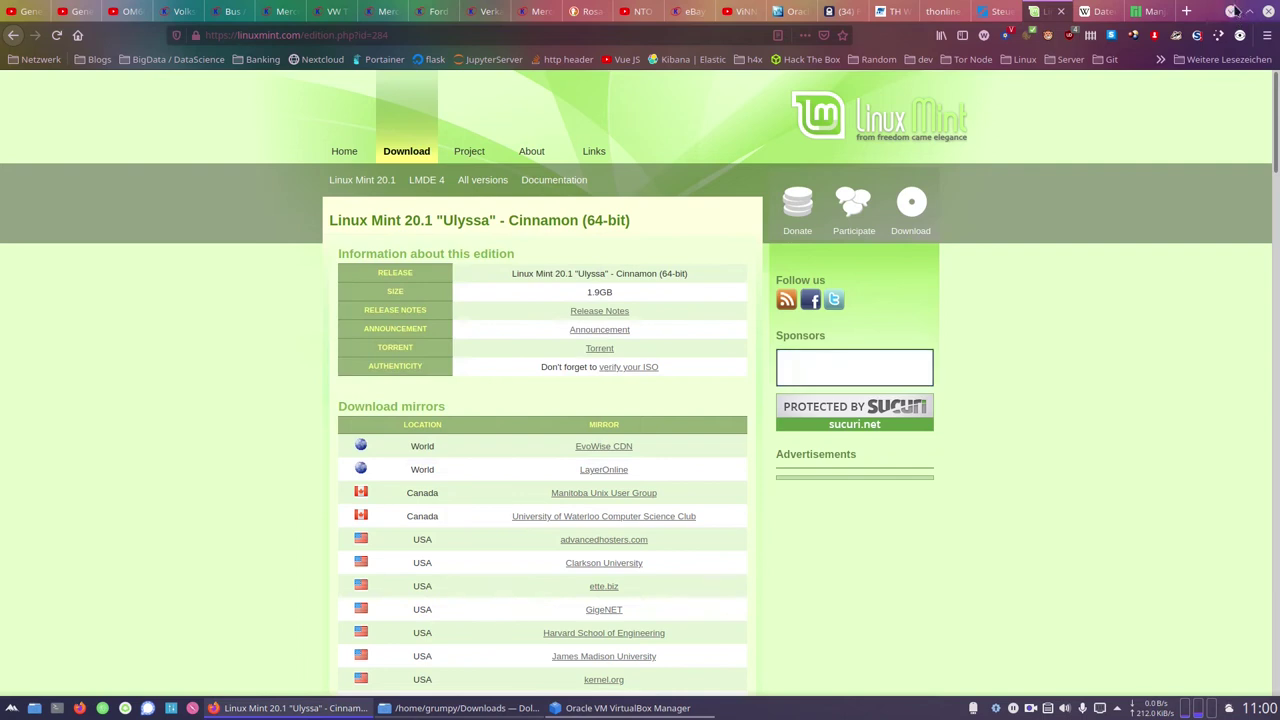
{"action": "left_click", "coordinate": [790, 11]}
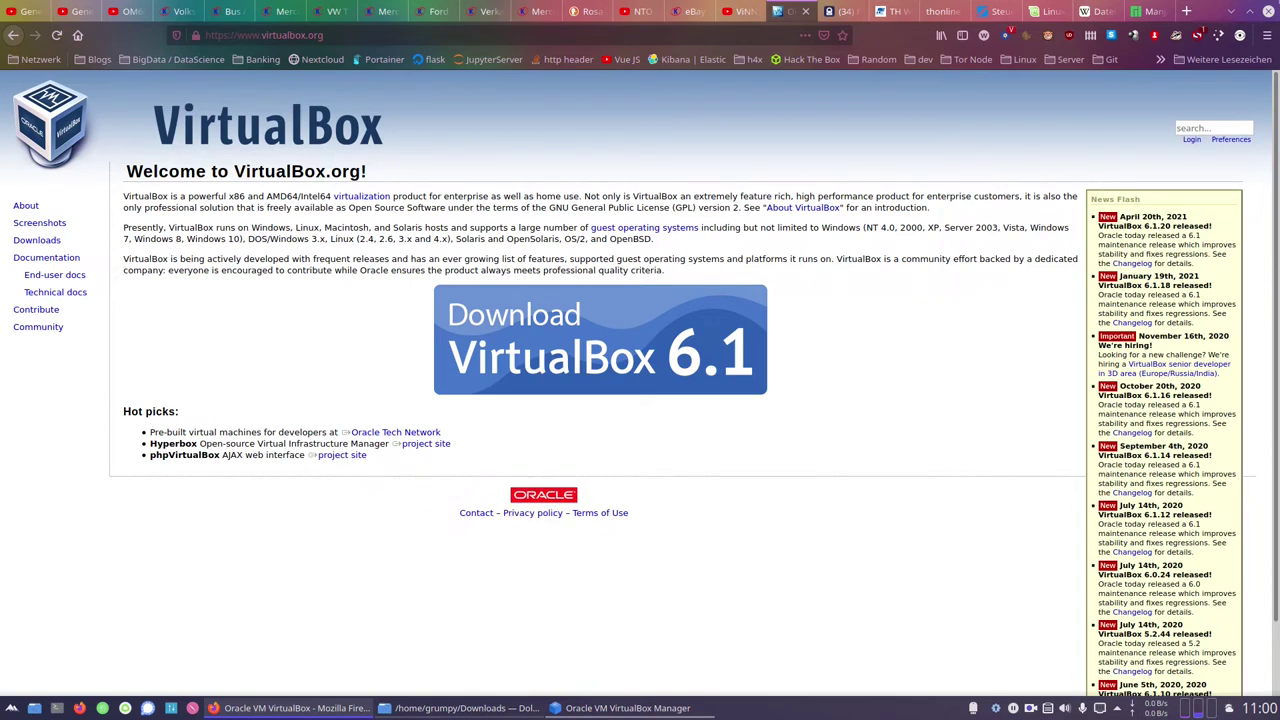
Minimize Firefox and move the VirtualBox Manager window back toward the desktop's centre
{"action": "left_click", "coordinate": [1230, 11]}
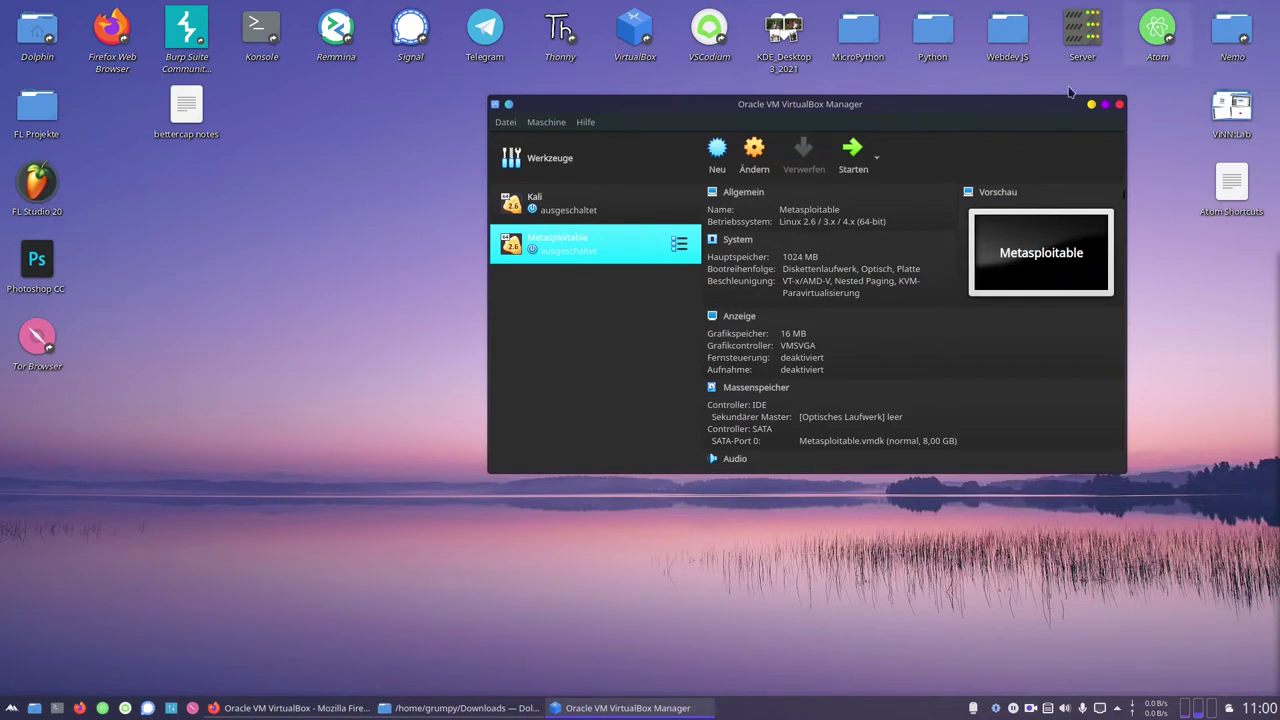
{"action": "left_click_drag", "start_coordinate": [846, 106], "coordinate": [505, 260]}
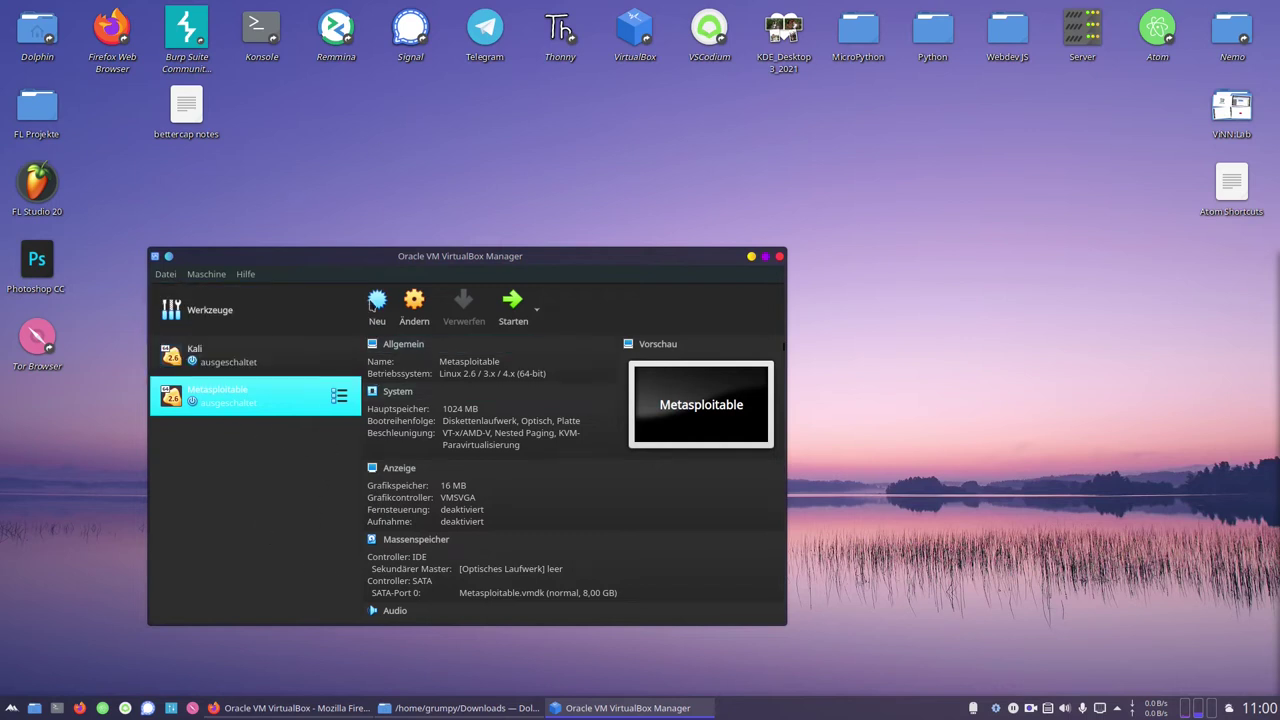
{"action": "left_click_drag", "start_coordinate": [517, 256], "coordinate": [728, 146]}
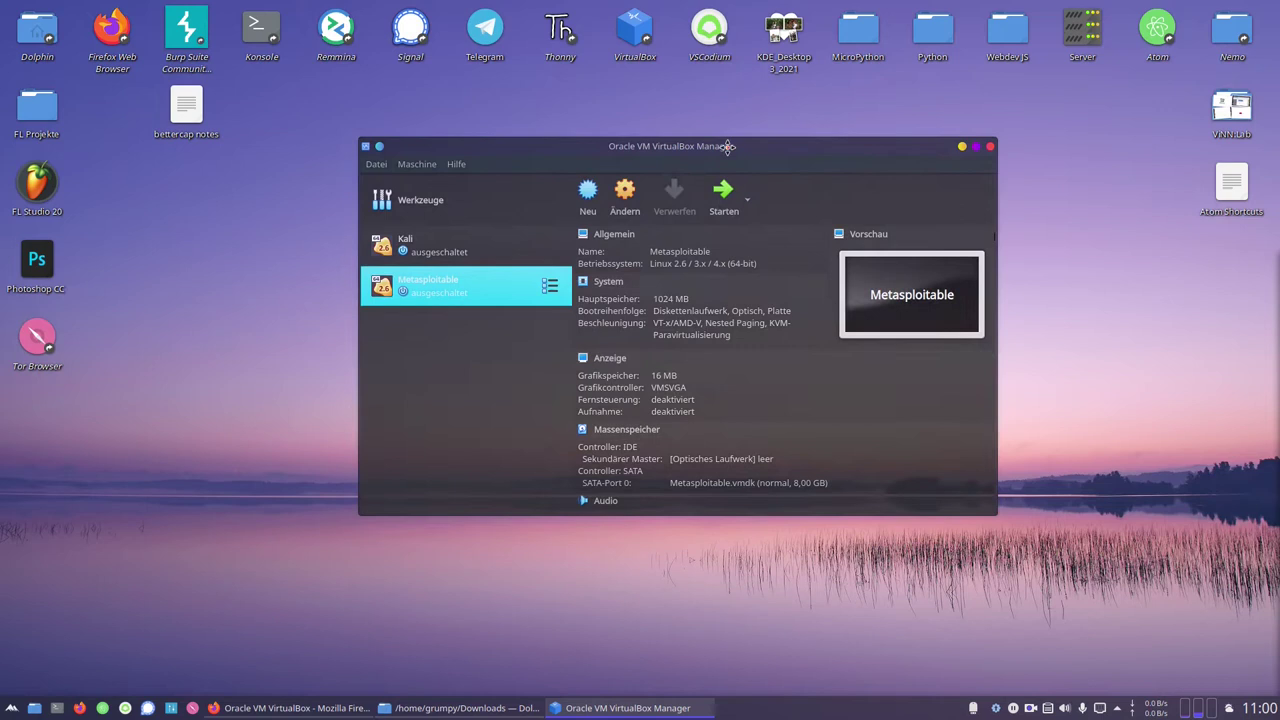
Start a new virtual machine named 'Linux Mint', after confirming the ISO is in Downloads
{"action": "left_click", "coordinate": [588, 193]}
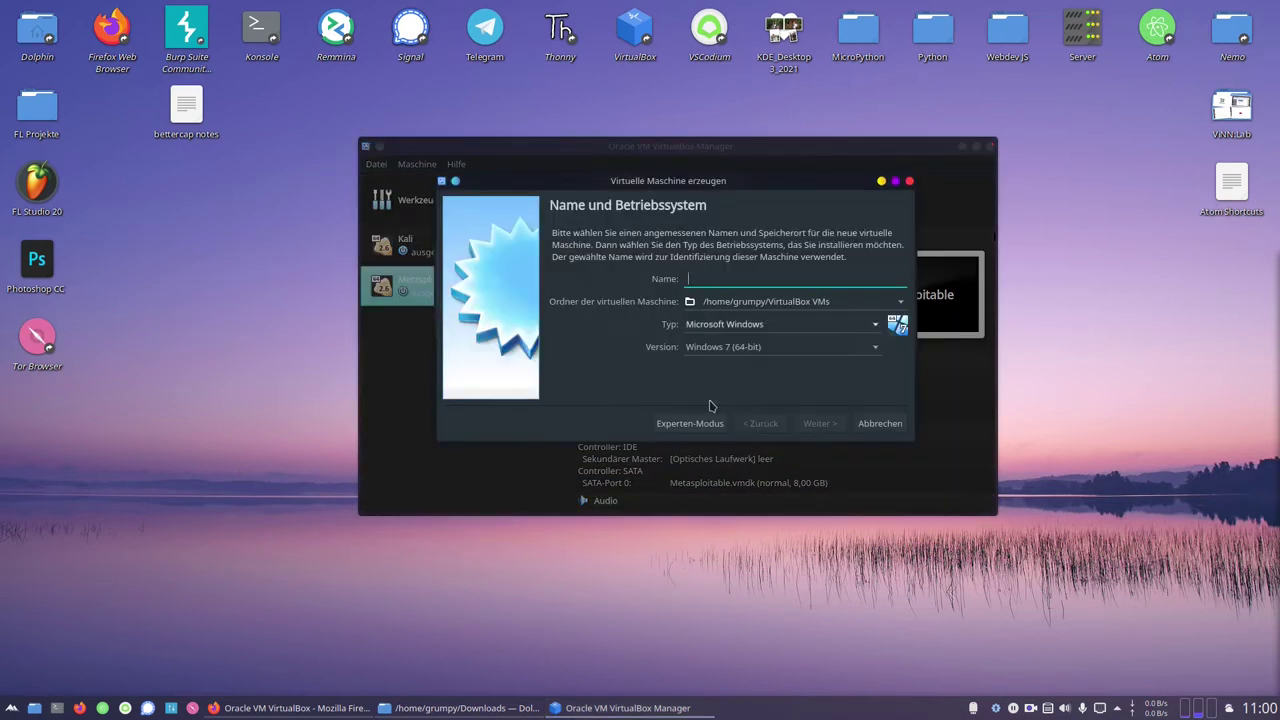
{"action": "left_click", "coordinate": [390, 708]}
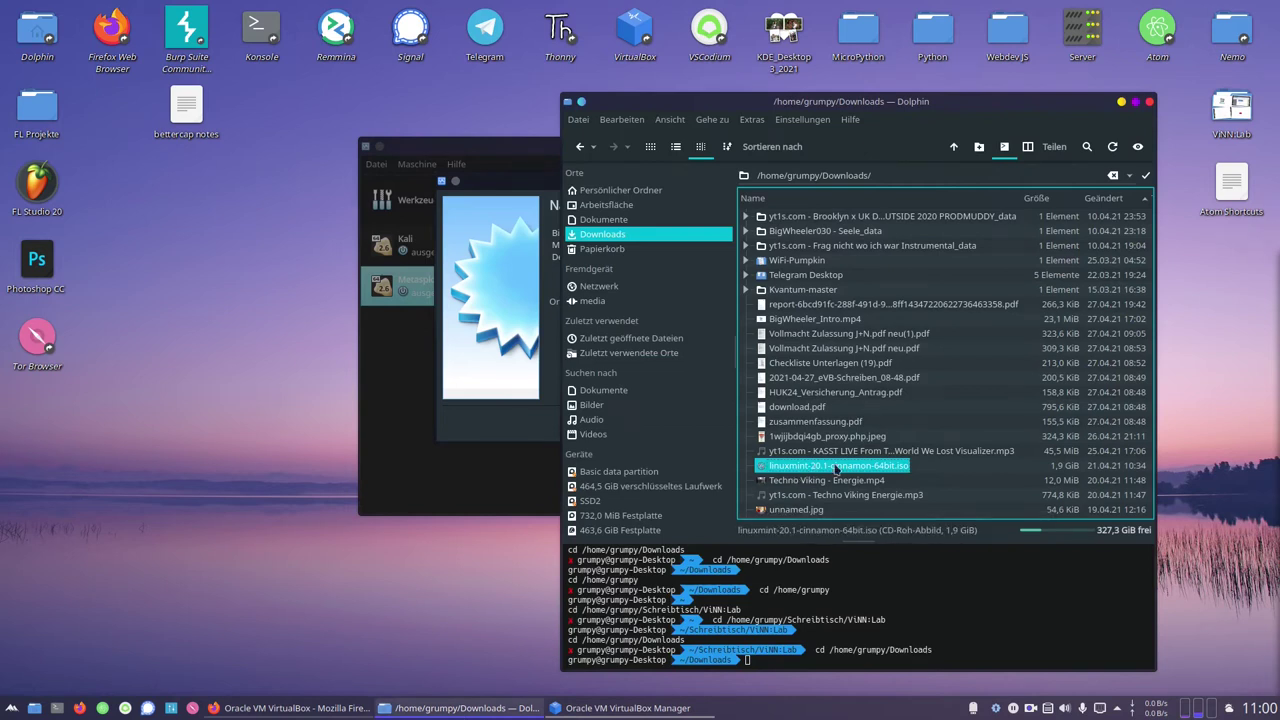
{"action": "left_click", "coordinate": [1122, 104]}
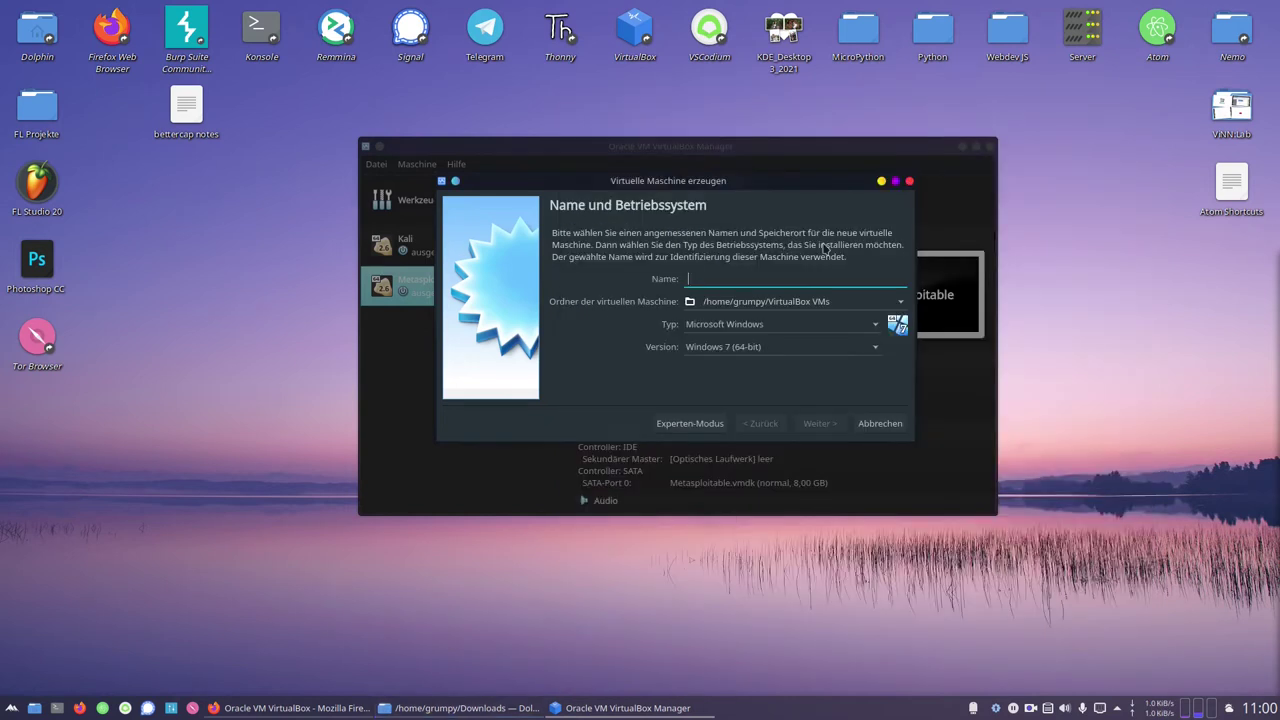
{"action": "left_click_drag", "start_coordinate": [671, 137], "coordinate": [588, 203]}
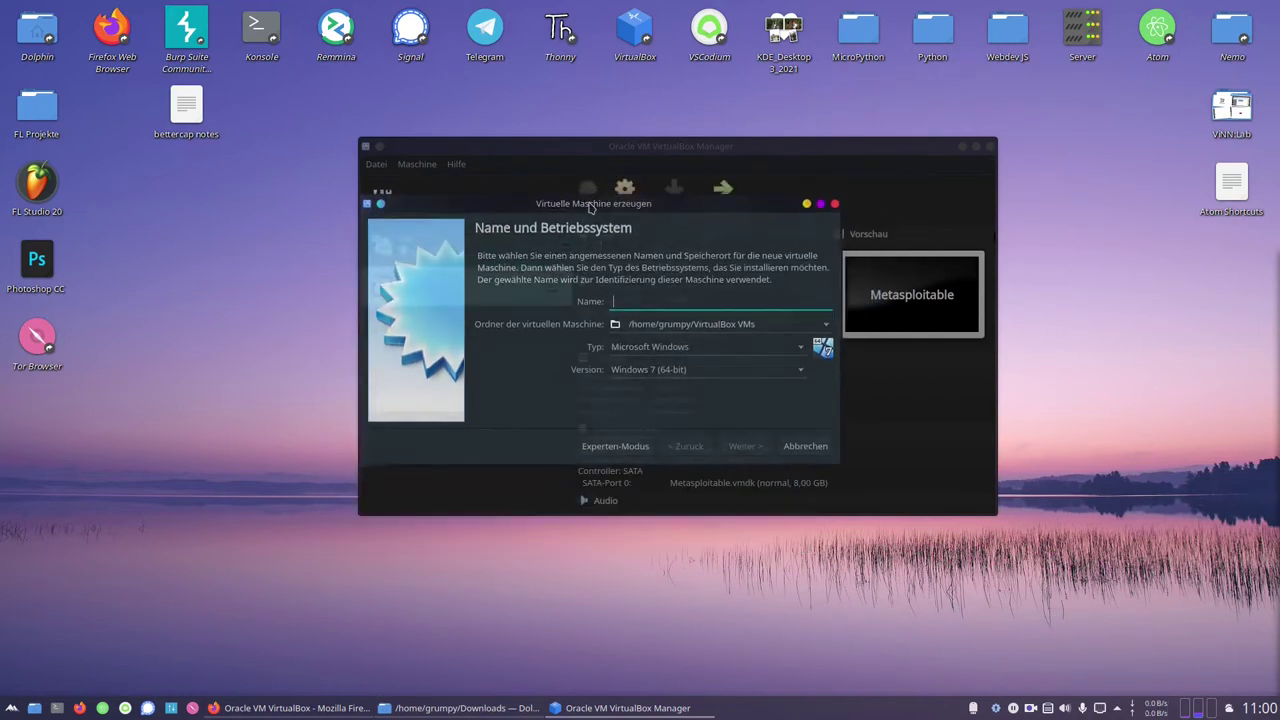
{"action": "type", "text": "Linux Min"}
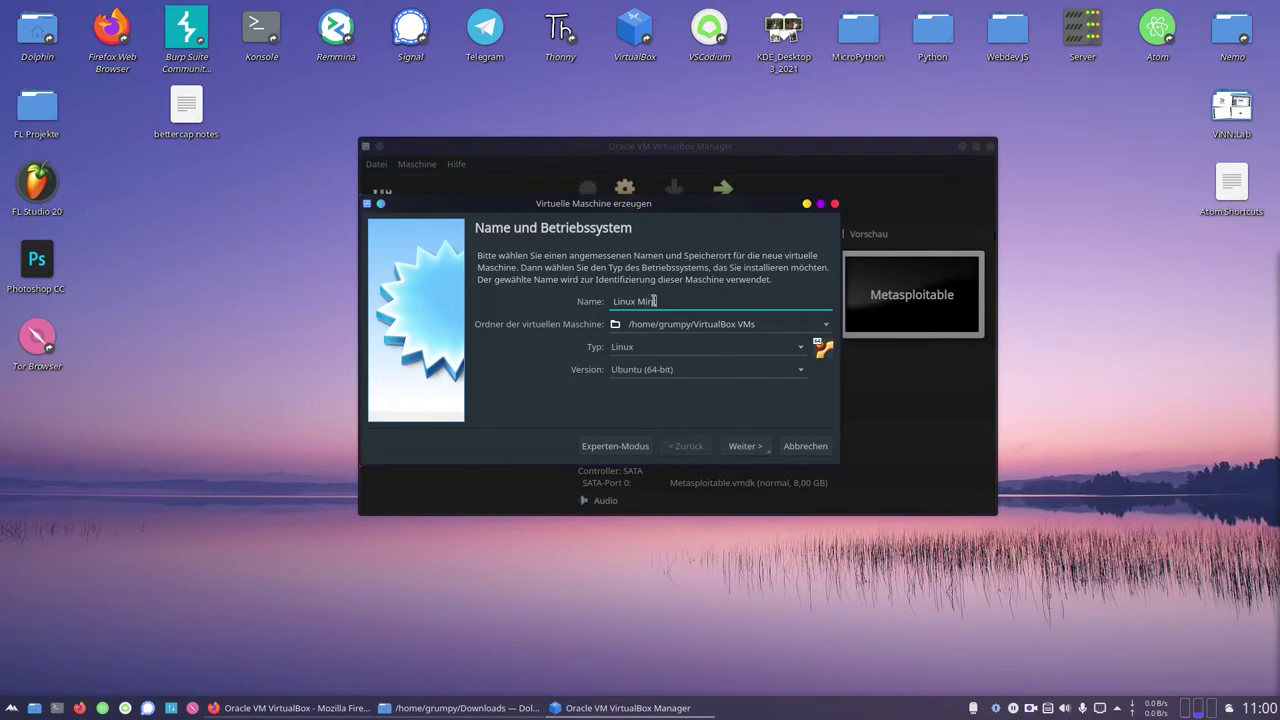
{"action": "type", "text": "t"}
Give the machine 4096 MB of memory and choose to create a new virtual hard disk
{"action": "left_click", "coordinate": [740, 447]}
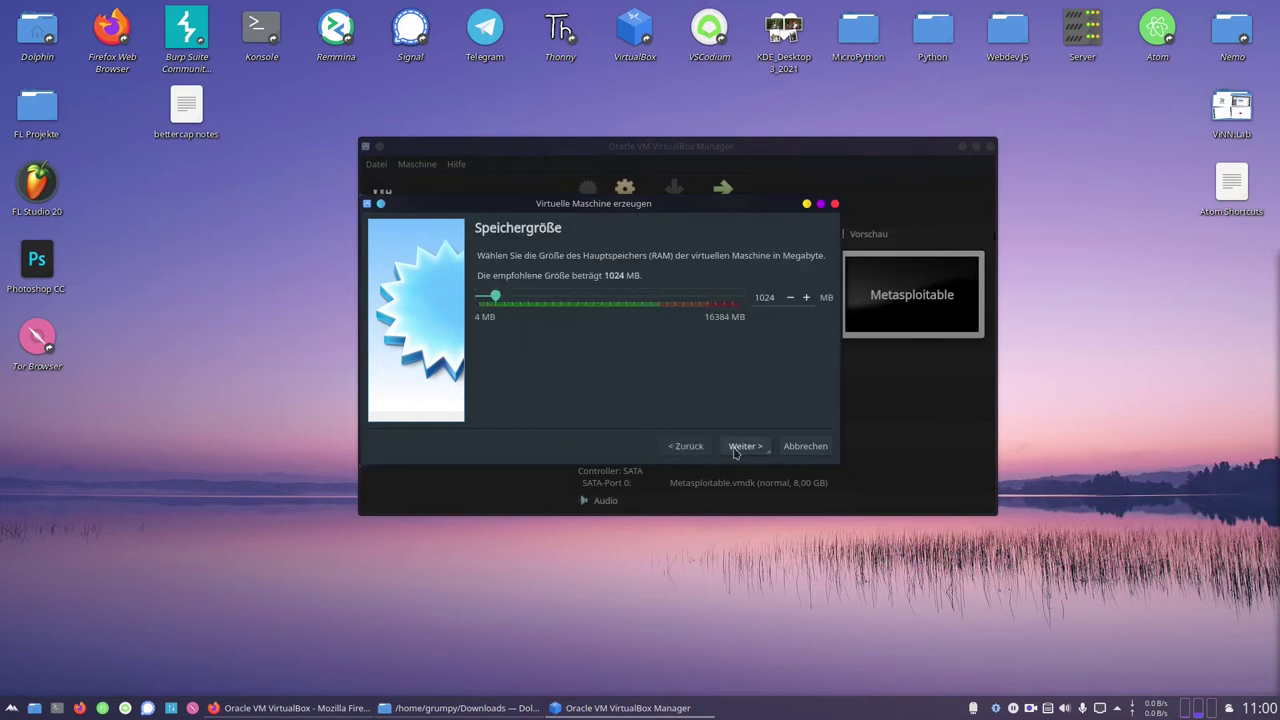
{"action": "double_click", "coordinate": [764, 297]}
{"action": "type", "text": "4096"}
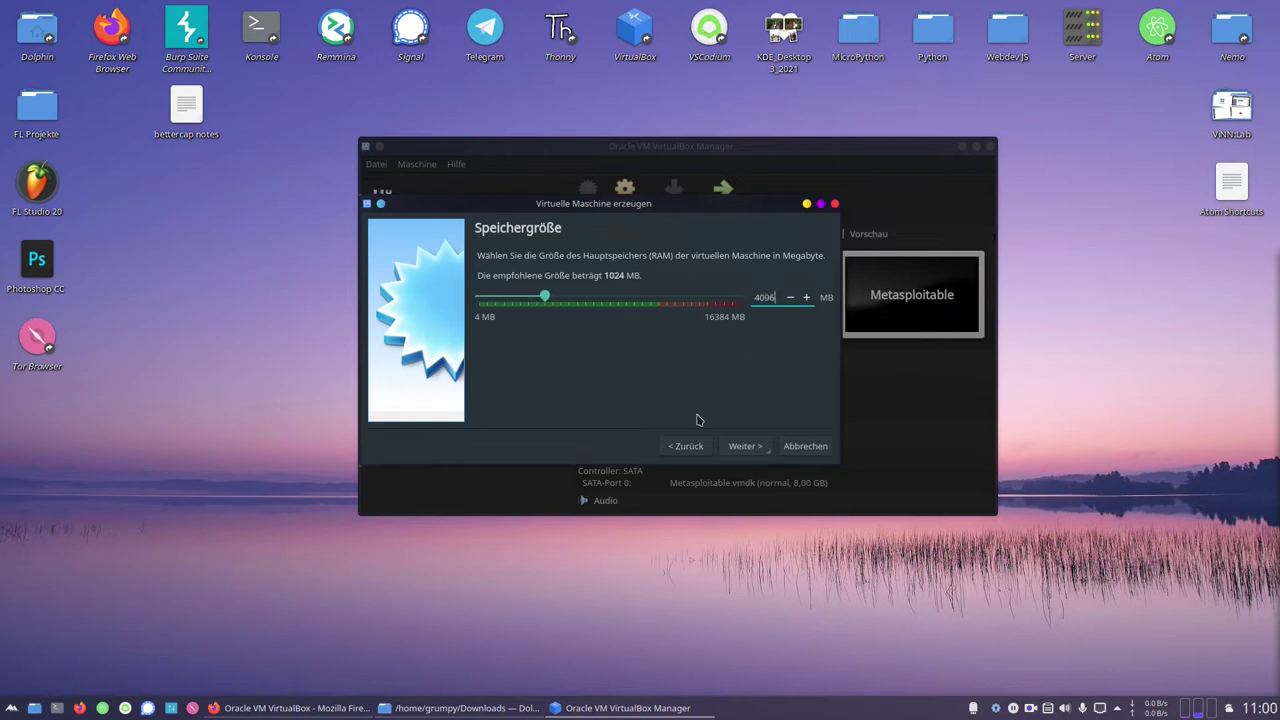
{"action": "left_click", "coordinate": [739, 452]}
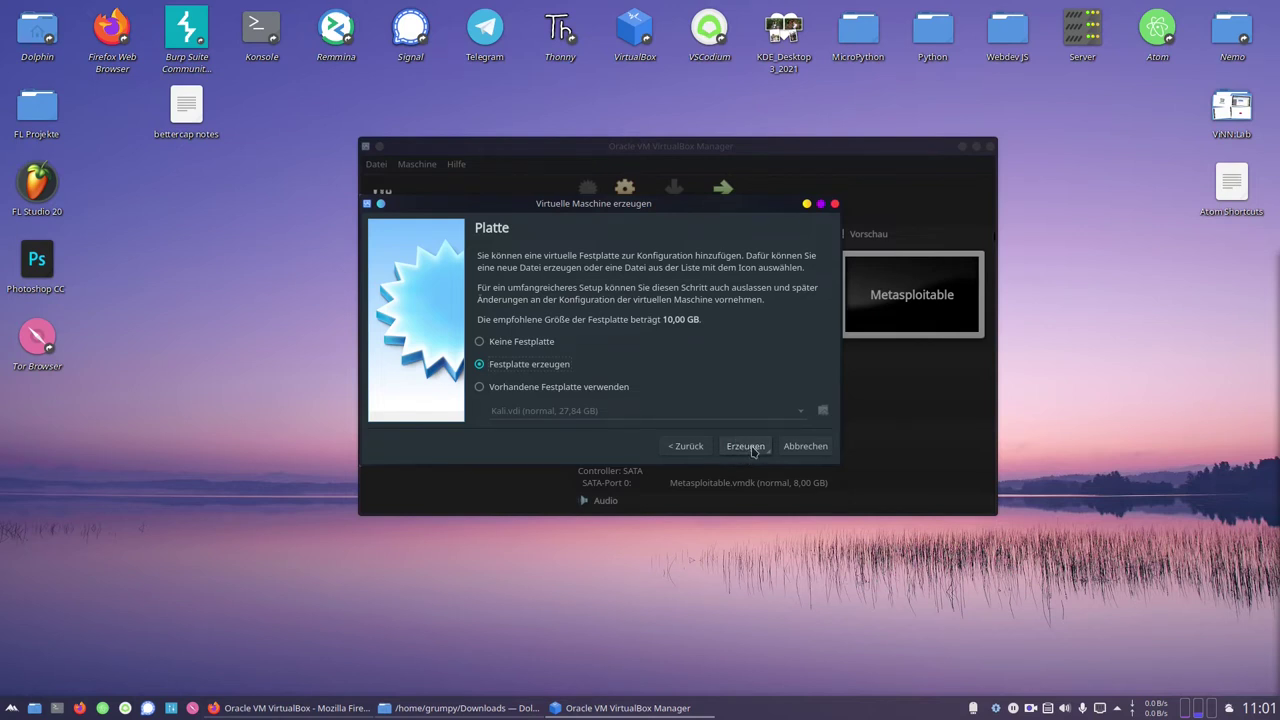
{"action": "left_click", "coordinate": [752, 451]}
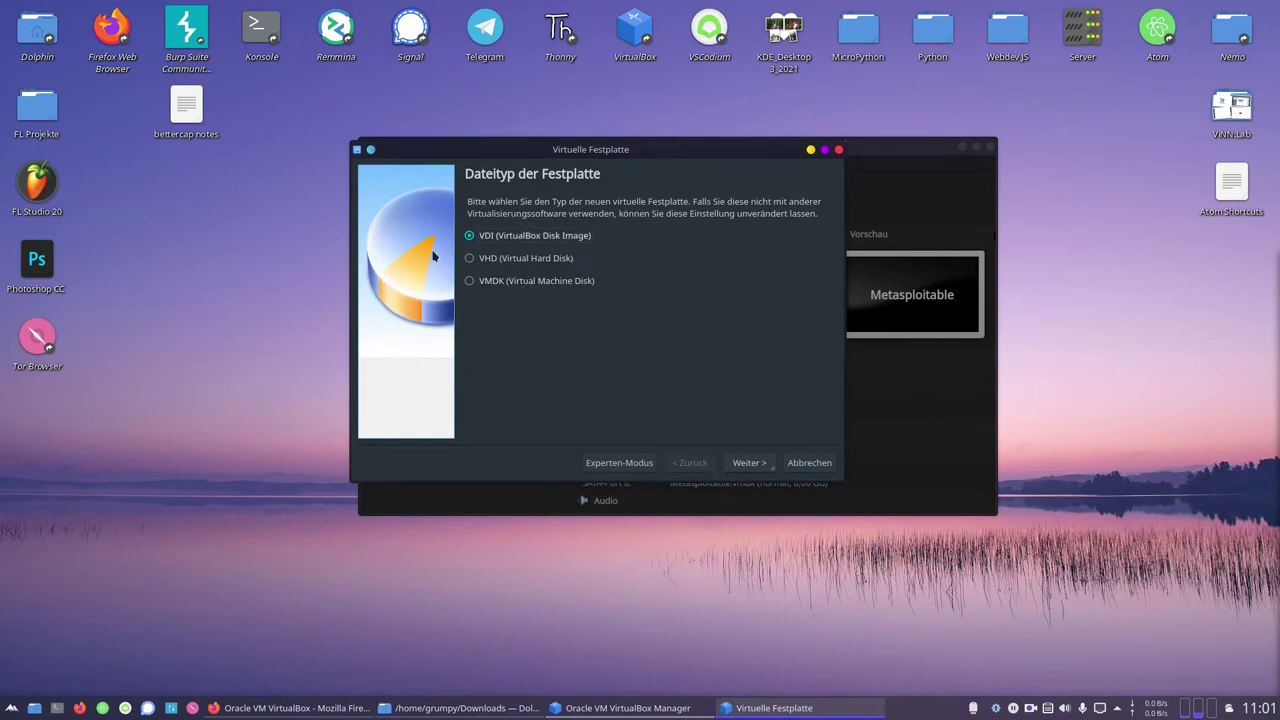
Create a dynamically allocated 30 GB VDI disk for the Linux Mint VM
{"action": "left_click", "coordinate": [749, 463]}
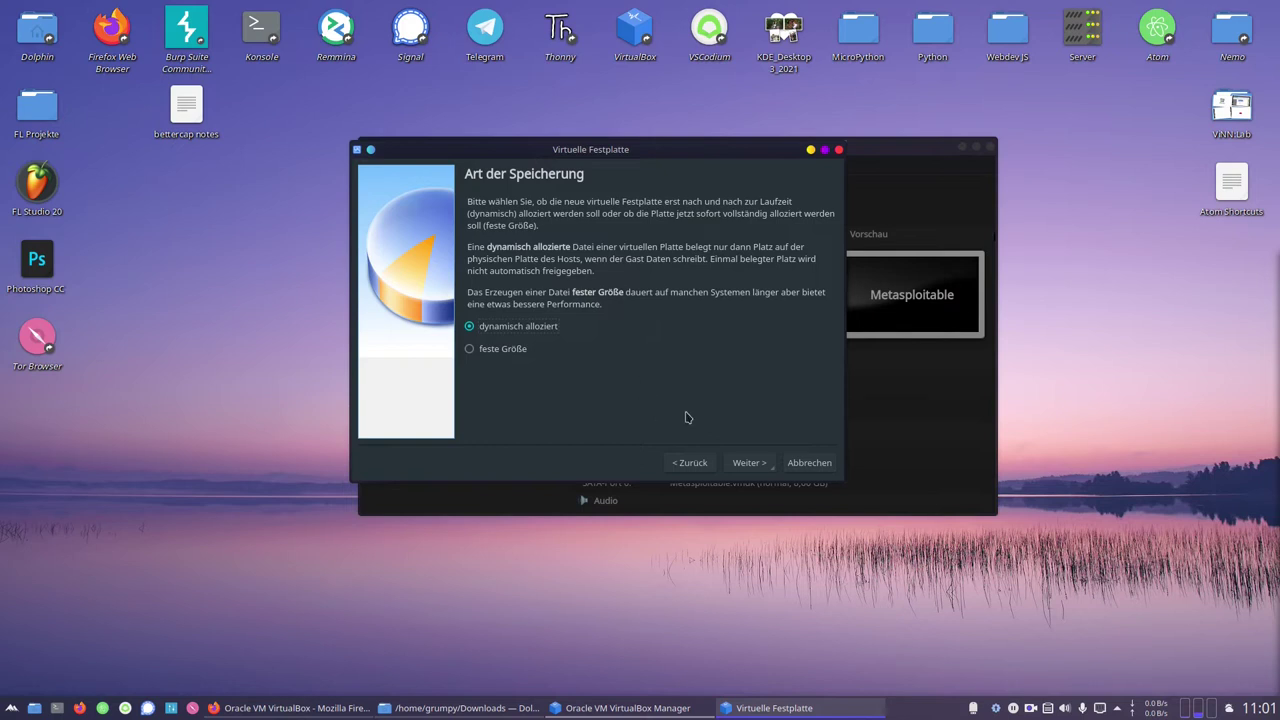
{"action": "left_click", "coordinate": [750, 463]}
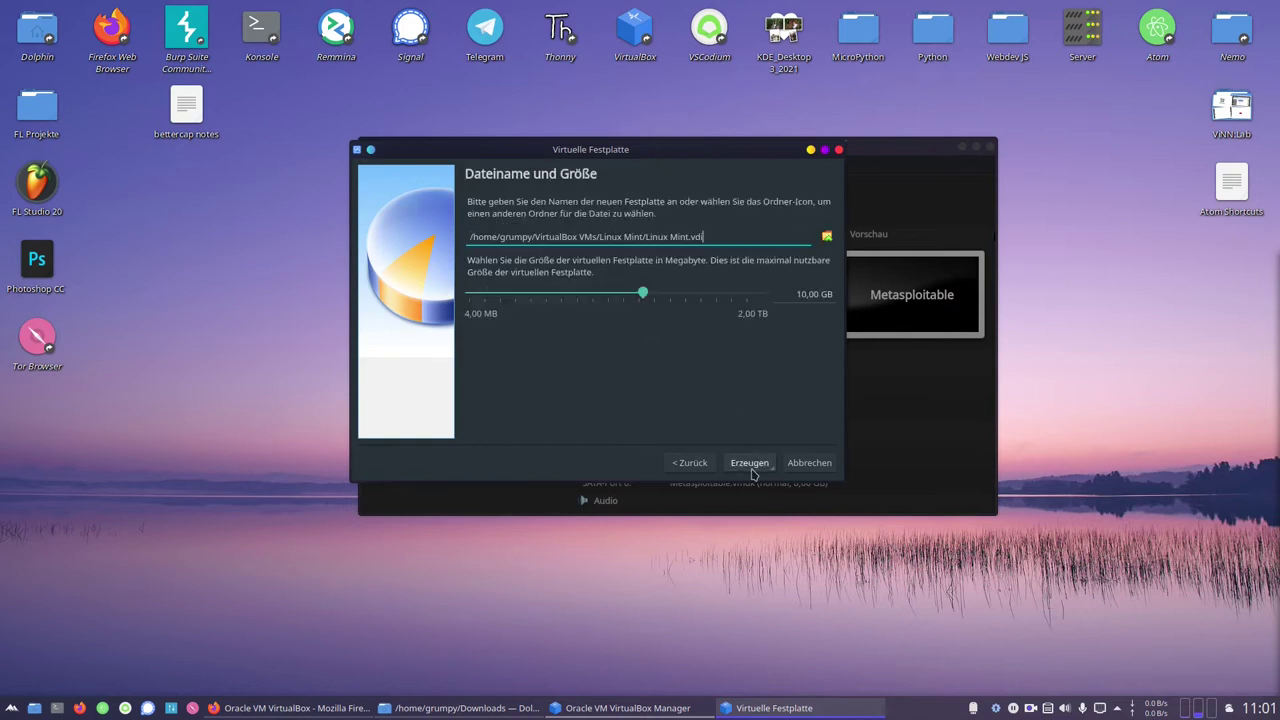
{"action": "left_click_drag", "start_coordinate": [799, 295], "coordinate": [804, 295]}
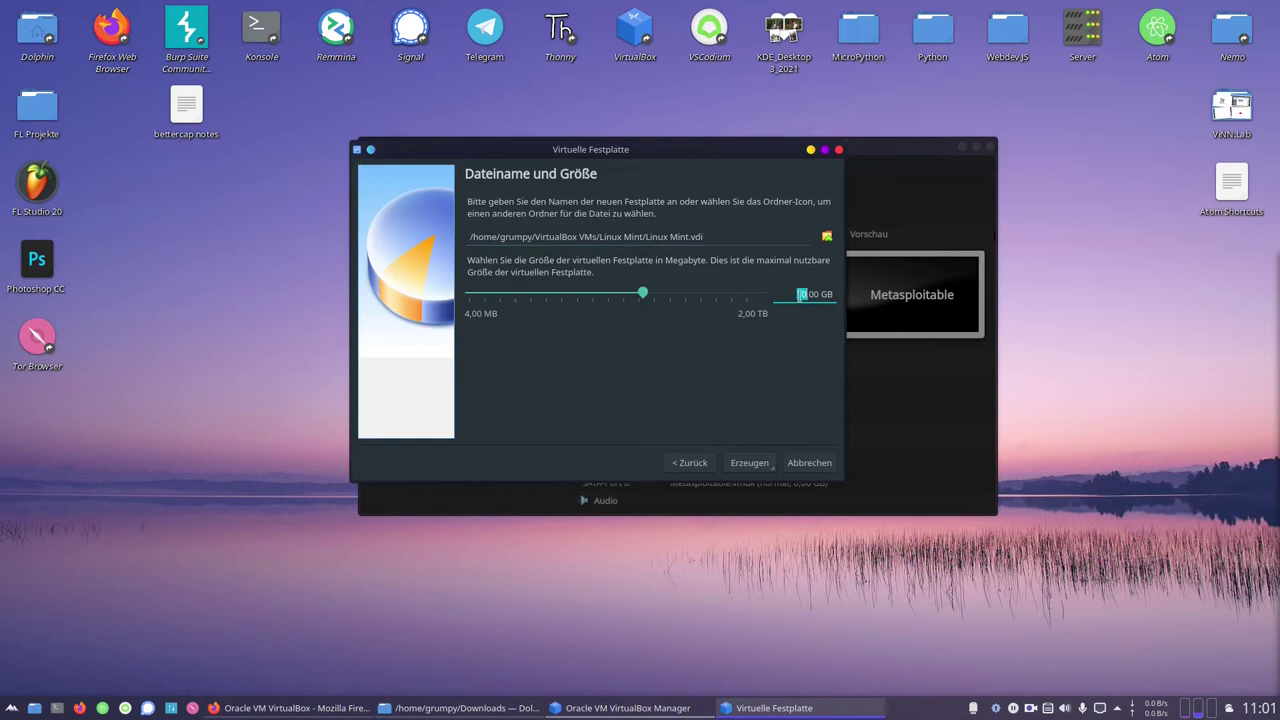
{"action": "type", "text": "3"}
{"action": "left_click", "coordinate": [731, 463]}
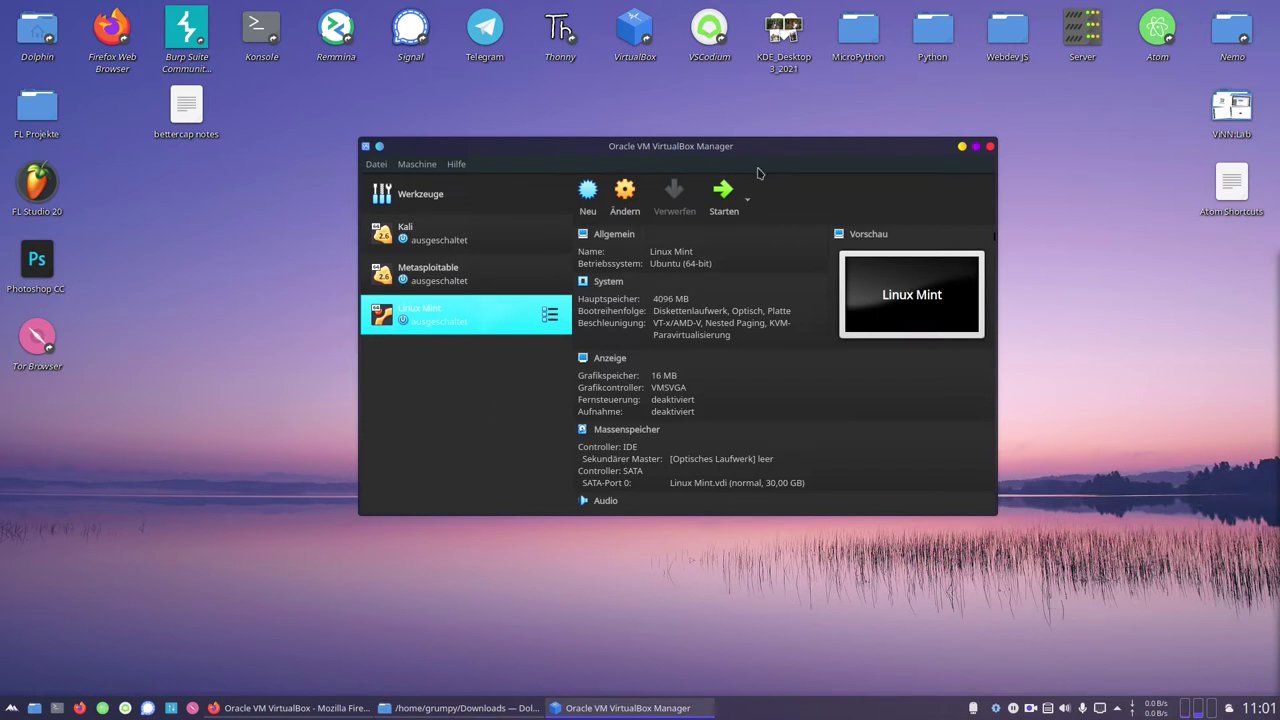
{"action": "left_click", "coordinate": [630, 211]}
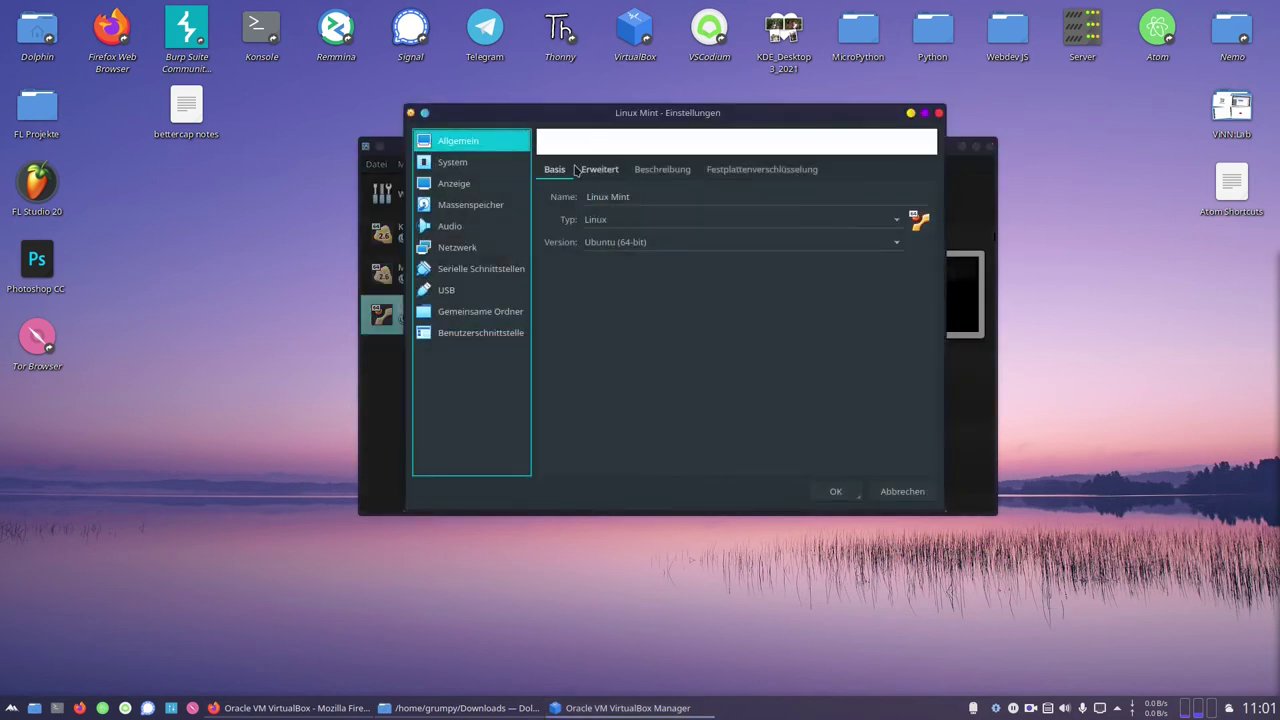
Give the VM 4 processors and enable PAE/NX and nested VT-x/AMD-V
{"action": "left_click", "coordinate": [484, 160]}
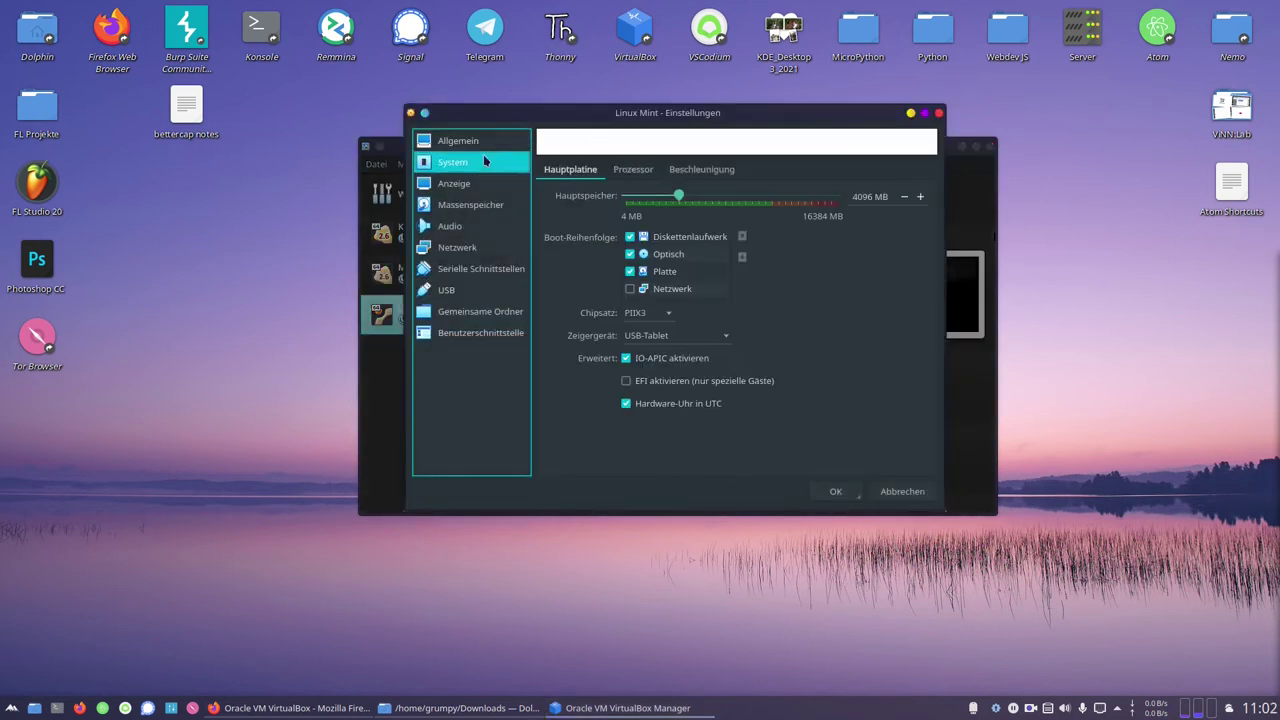
{"action": "left_click", "coordinate": [635, 169]}
{"action": "left_click_drag", "start_coordinate": [625, 196], "coordinate": [688, 198]}
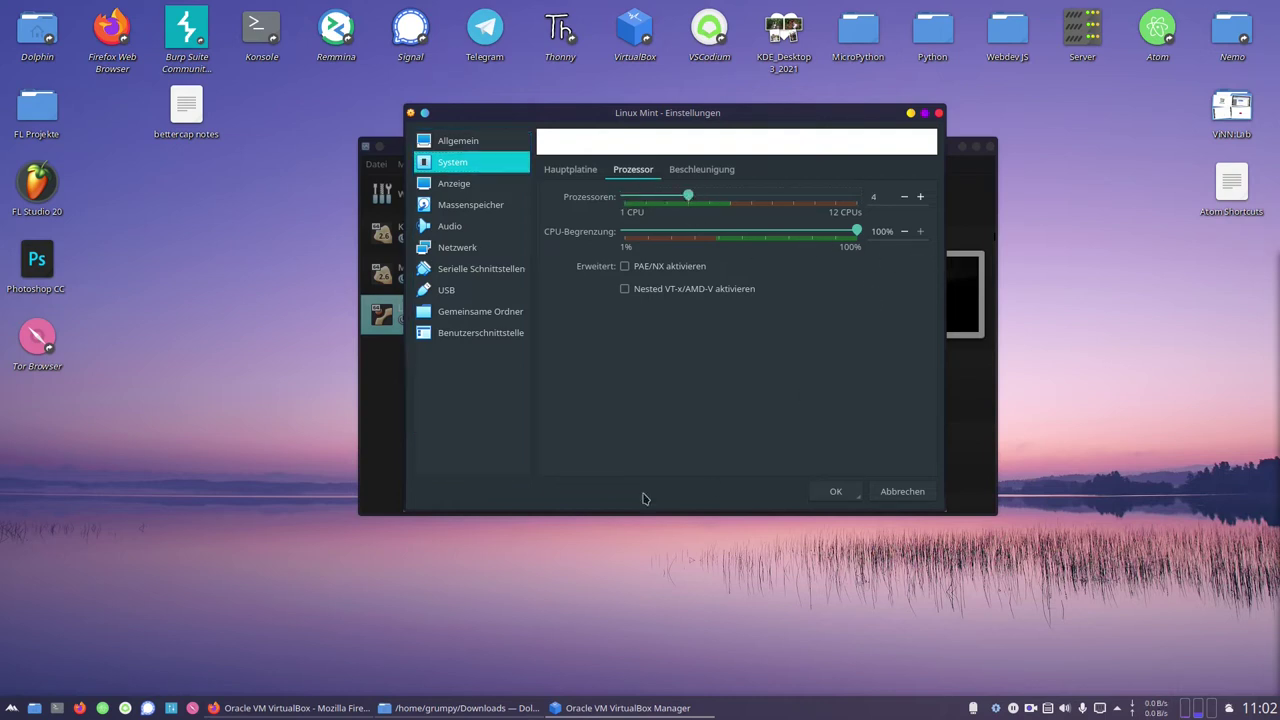
{"action": "left_click", "coordinate": [660, 267]}
{"action": "left_click", "coordinate": [663, 290]}
Review the VM's acceleration, storage, display and audio settings
{"action": "left_click", "coordinate": [682, 169]}
{"action": "left_click", "coordinate": [638, 170]}
{"action": "left_click", "coordinate": [466, 203]}
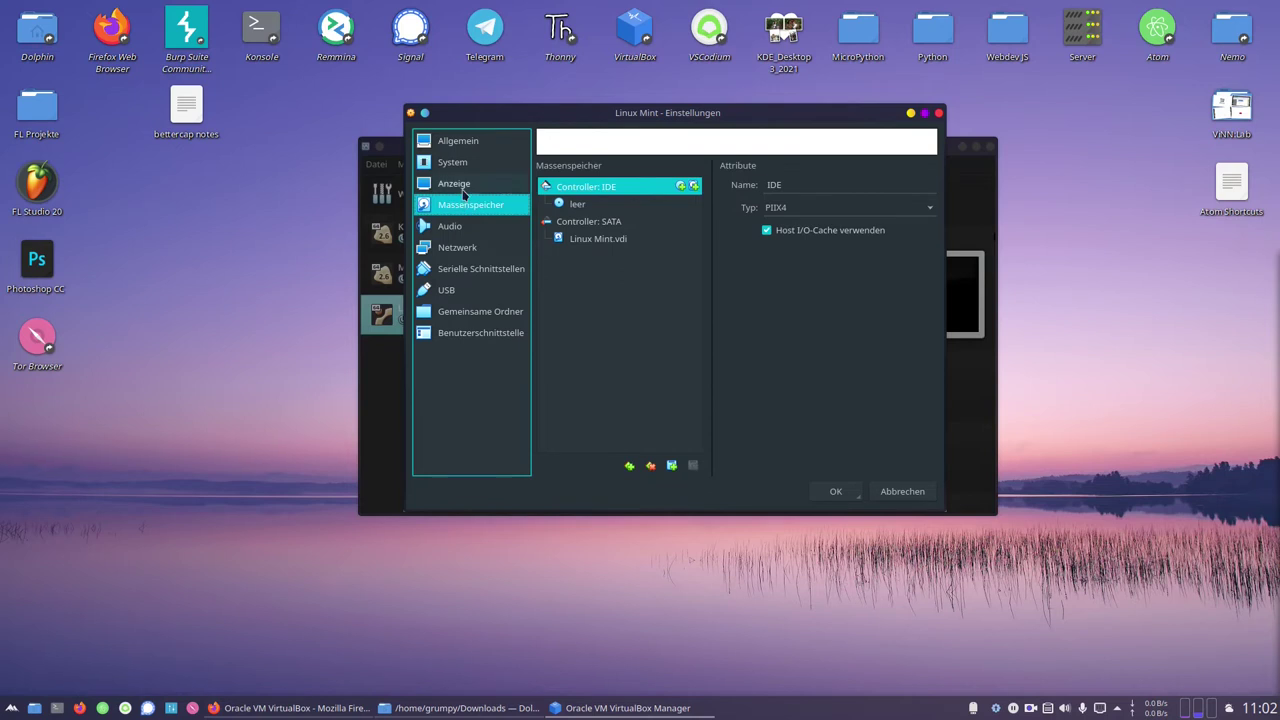
{"action": "left_click", "coordinate": [460, 185]}
{"action": "left_click", "coordinate": [490, 204]}
{"action": "left_click", "coordinate": [492, 228]}
{"action": "left_click", "coordinate": [470, 207]}
Keep network Adapter 1 attached to NAT and save the settings
{"action": "left_click", "coordinate": [465, 248]}
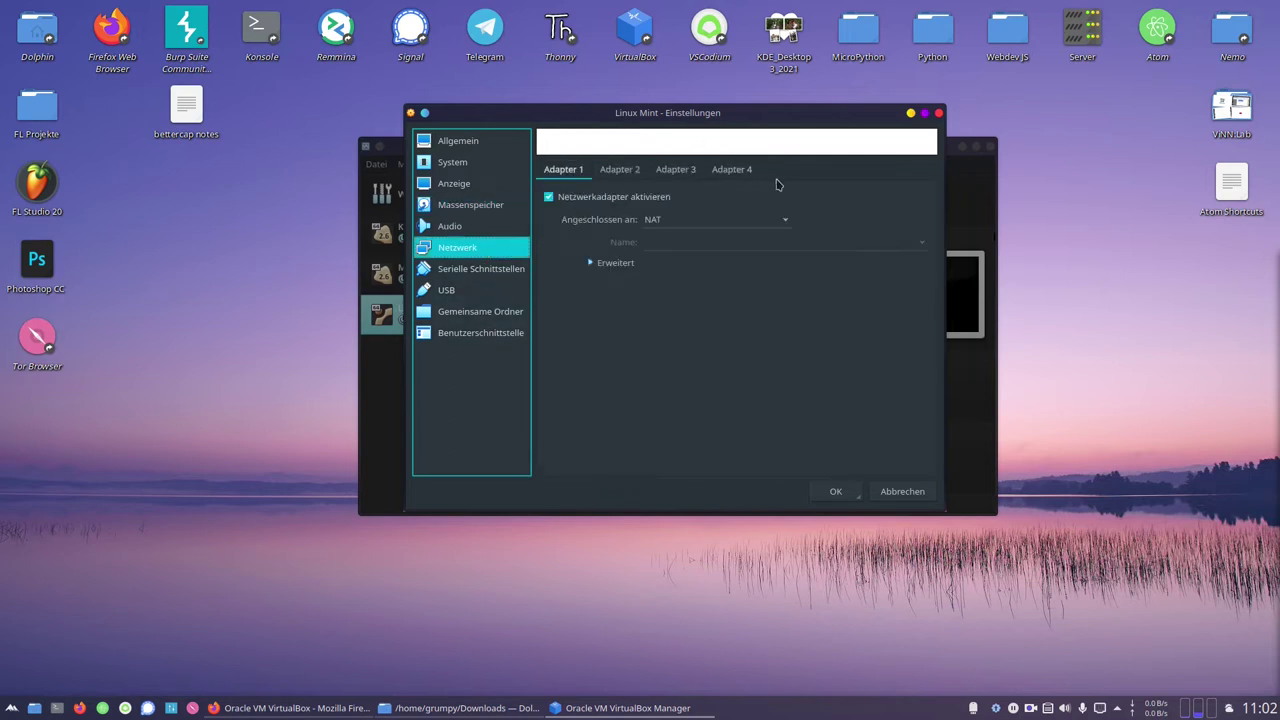
{"action": "left_click", "coordinate": [757, 224]}
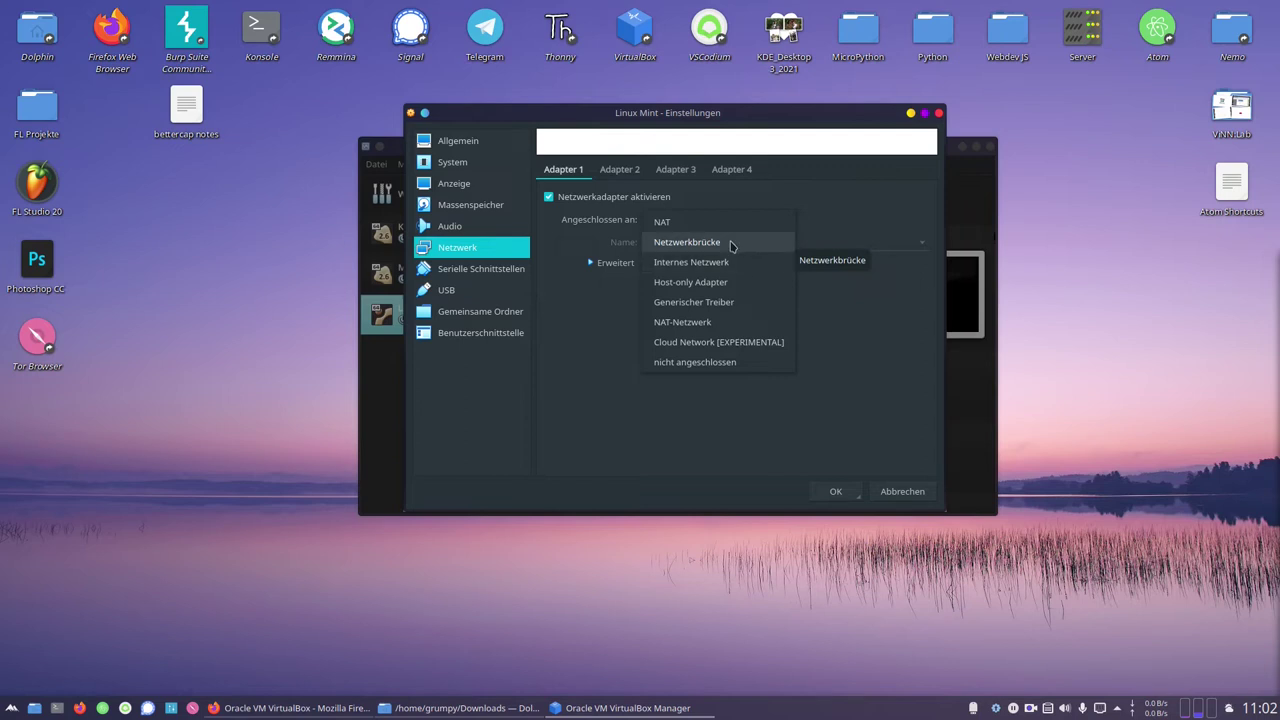
{"action": "left_click", "coordinate": [686, 224]}
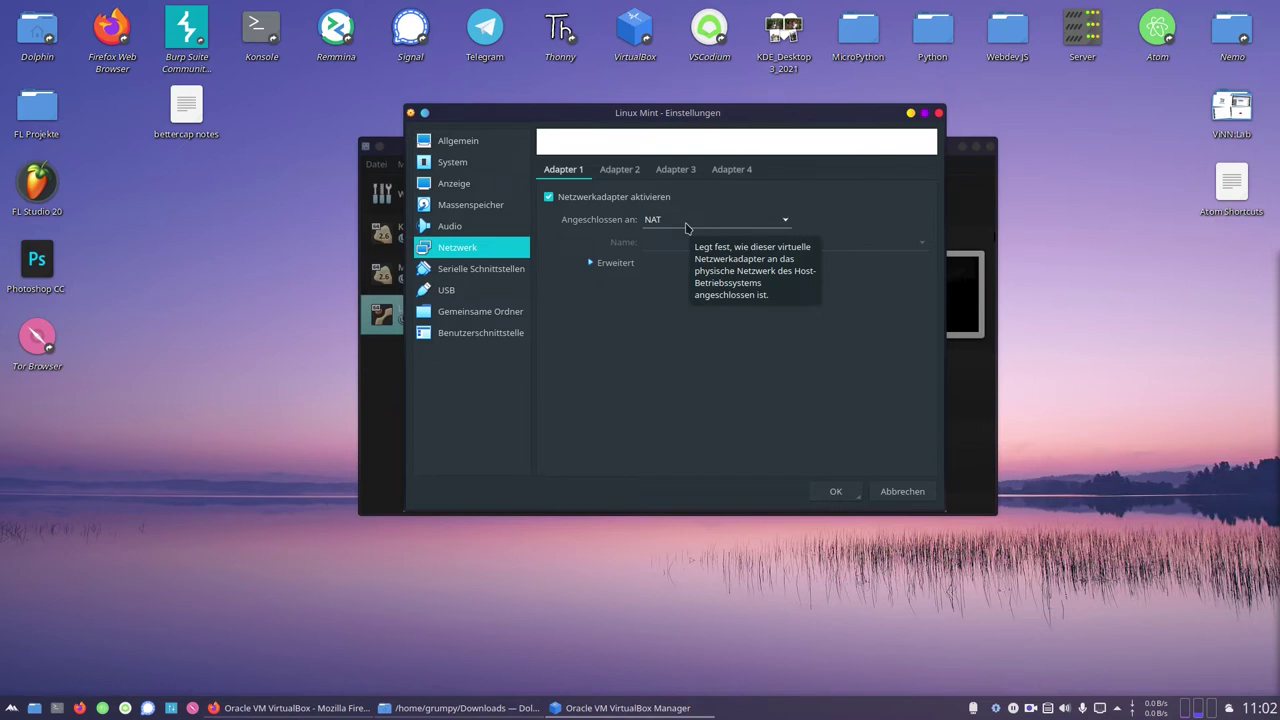
{"action": "left_click", "coordinate": [838, 491]}
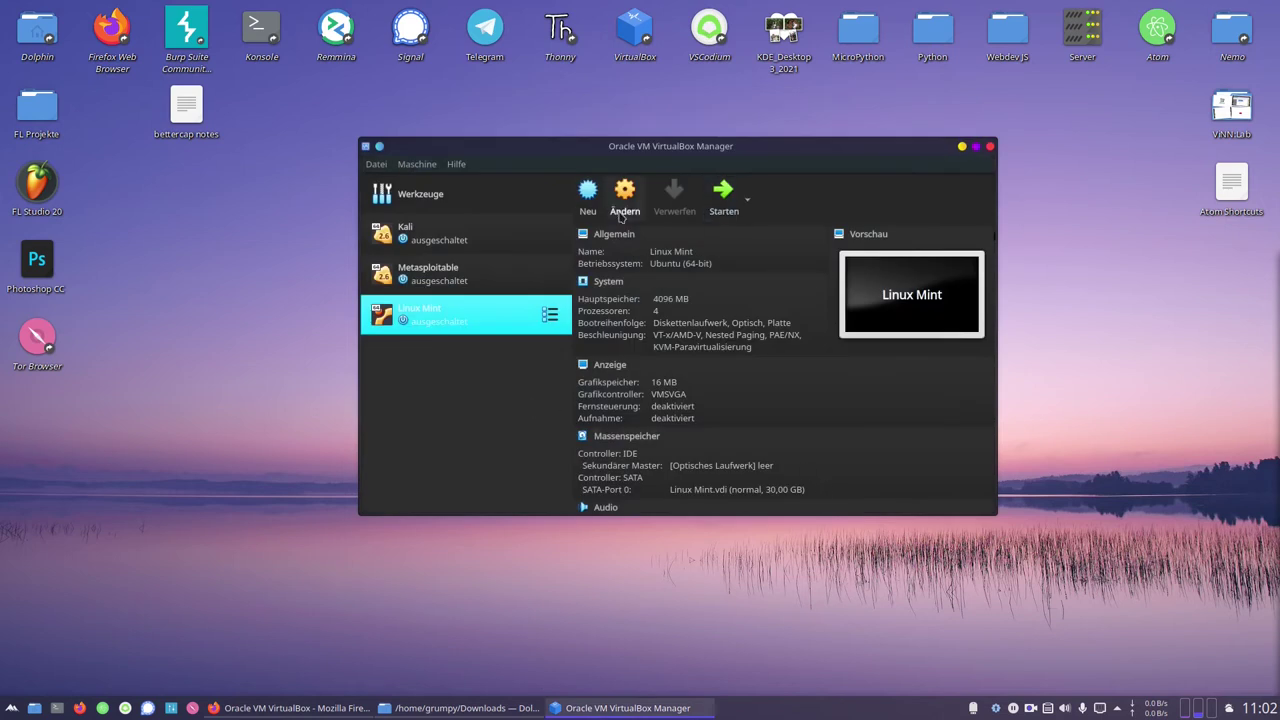
Add linuxmint-20.1-cinnamon-64bit.iso from Downloads as the start medium and boot the VM from it
{"action": "left_click", "coordinate": [726, 198]}
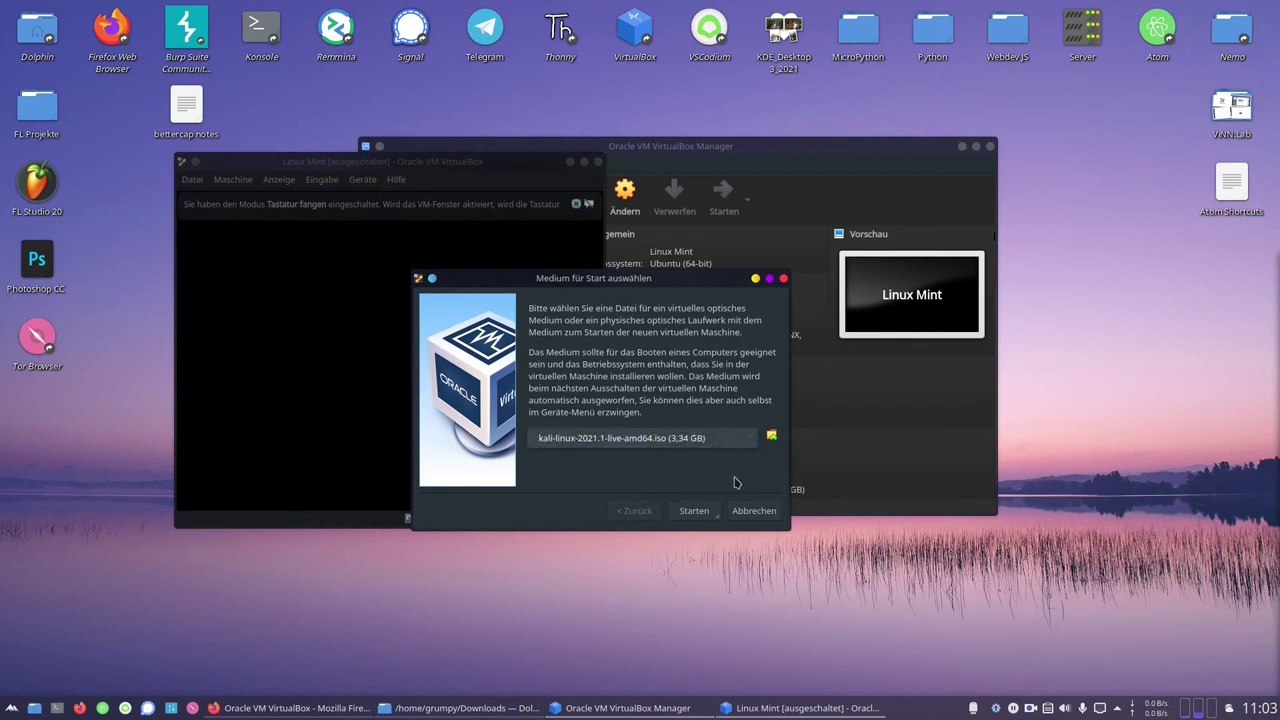
{"action": "left_click", "coordinate": [771, 436]}
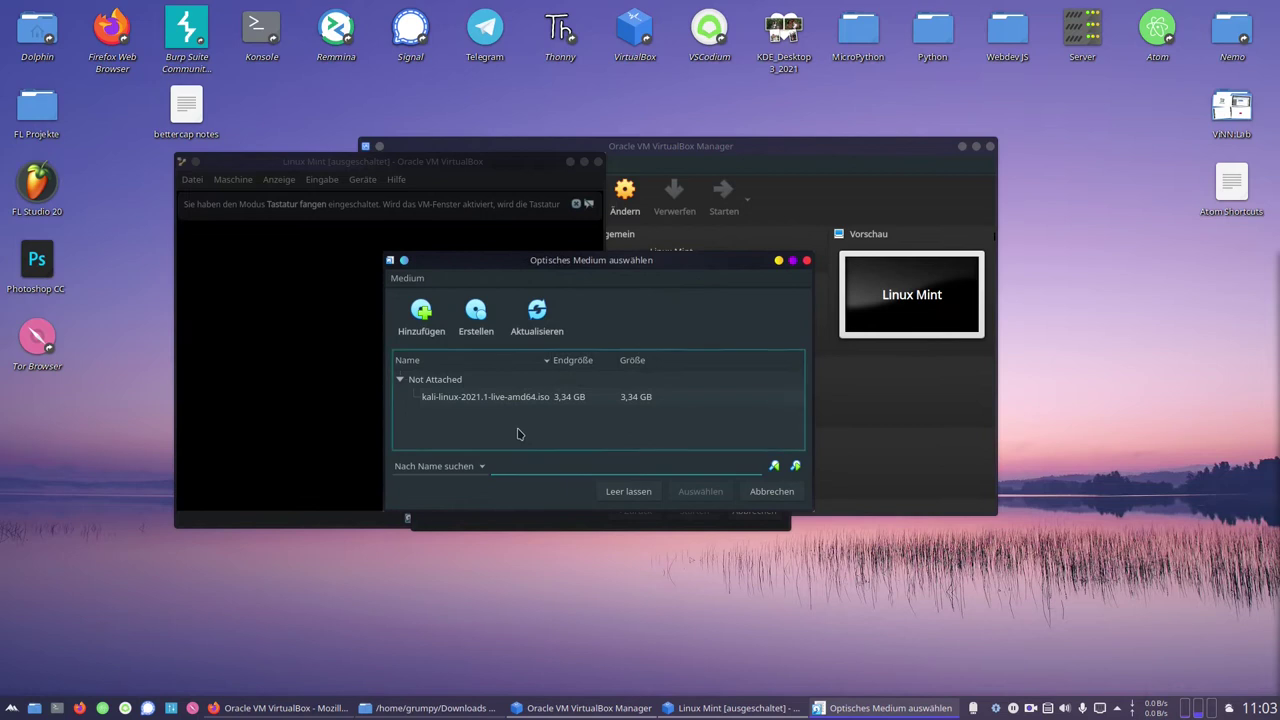
{"action": "left_click", "coordinate": [421, 310]}
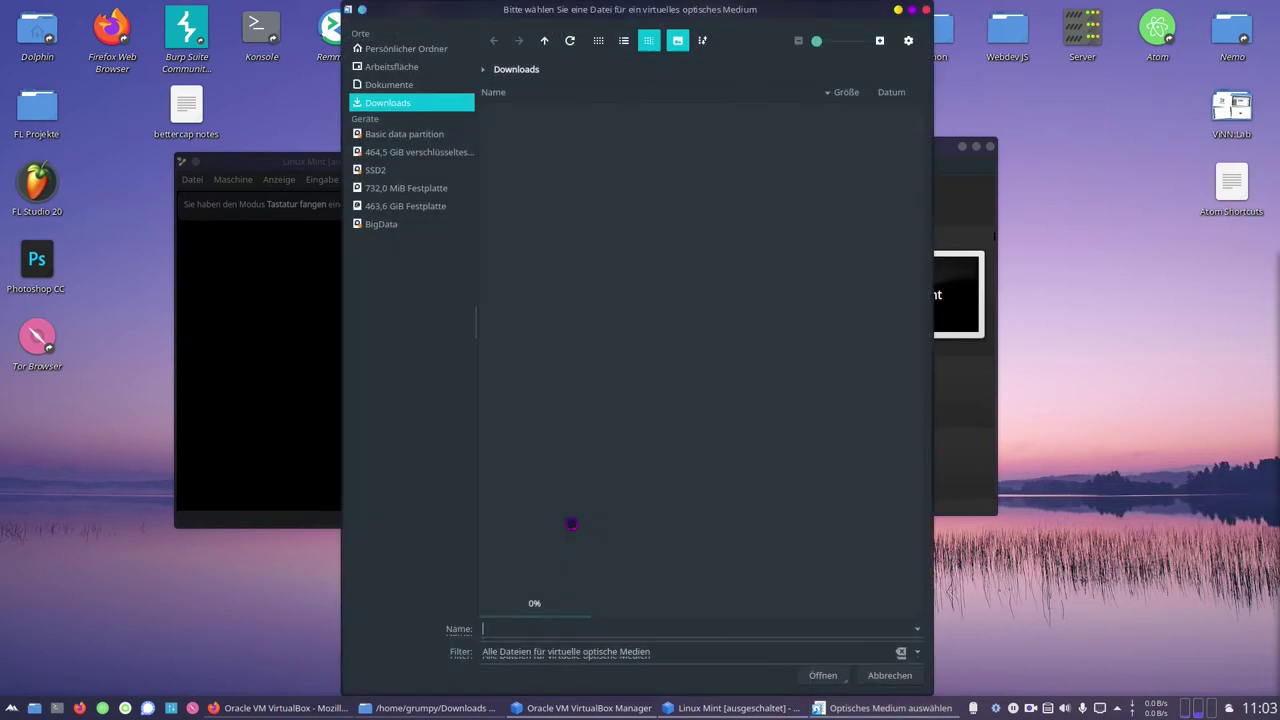
{"action": "left_click", "coordinate": [537, 243]}
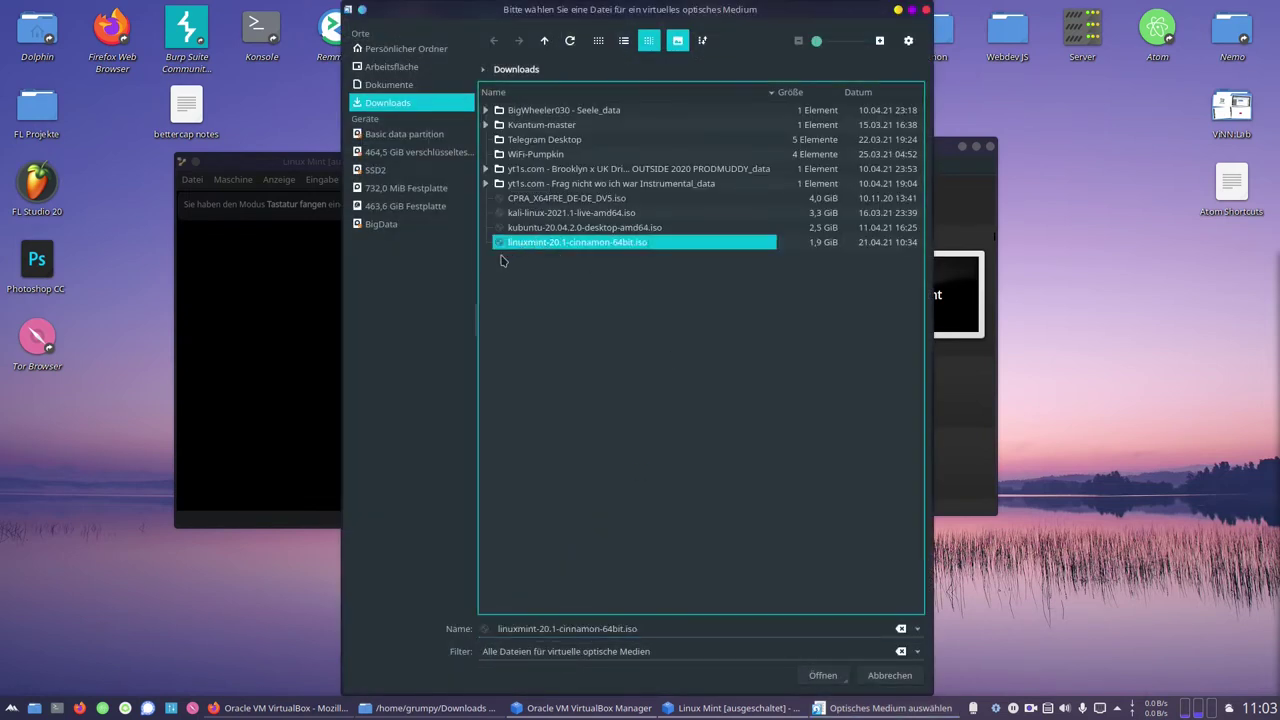
{"action": "double_click", "coordinate": [572, 244]}
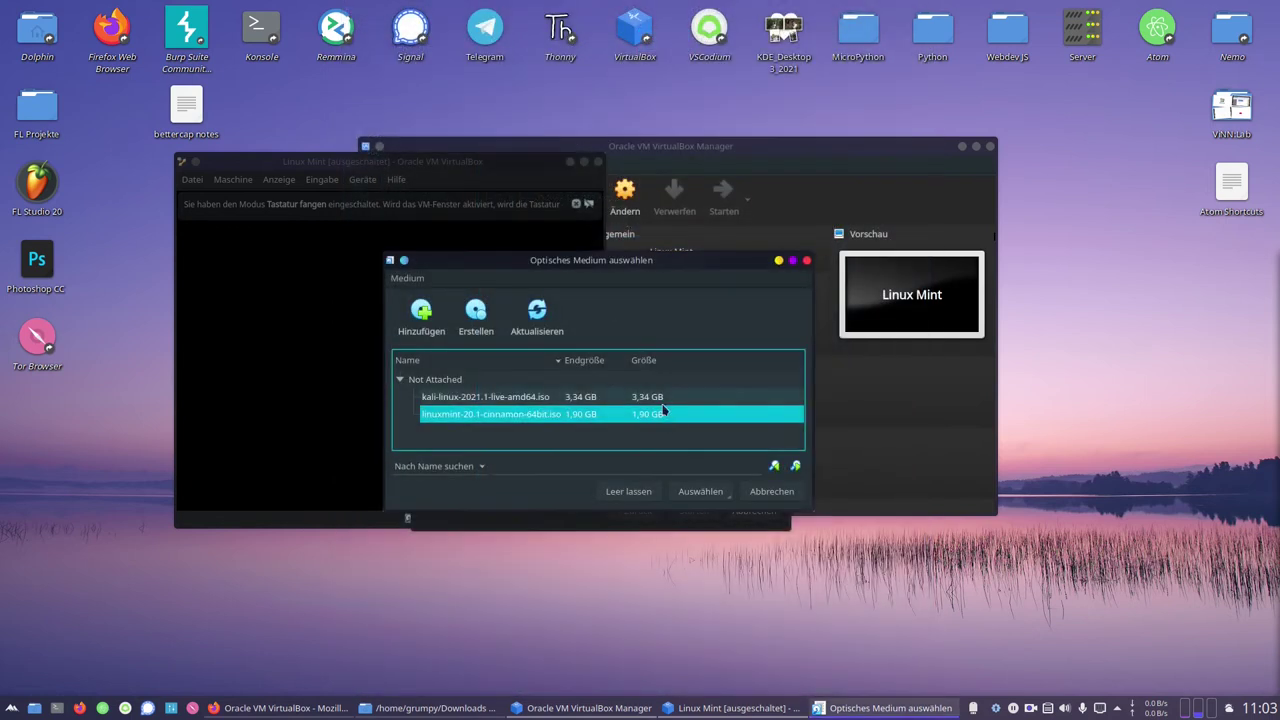
{"action": "left_click", "coordinate": [697, 494]}
{"action": "left_click", "coordinate": [690, 510]}
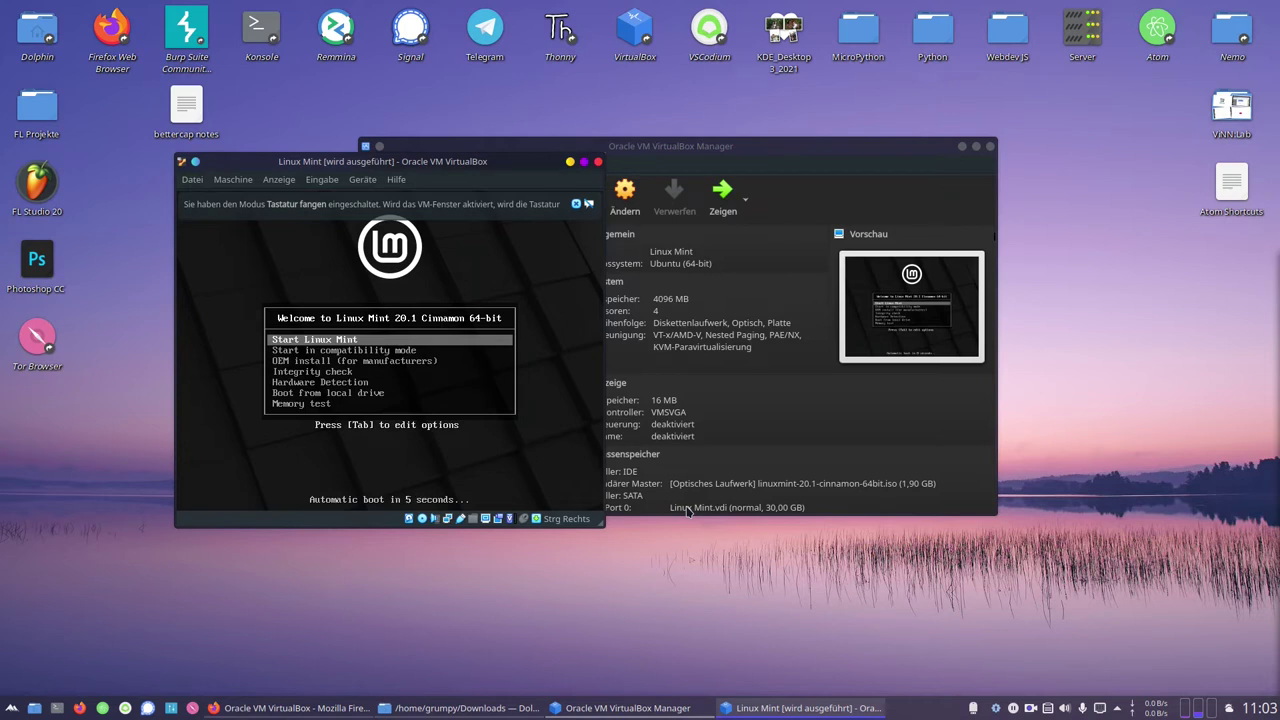
Boot Linux Mint, close both VirtualBox notice bars, and shift the VM window right
{"action": "key", "text": "Return"}
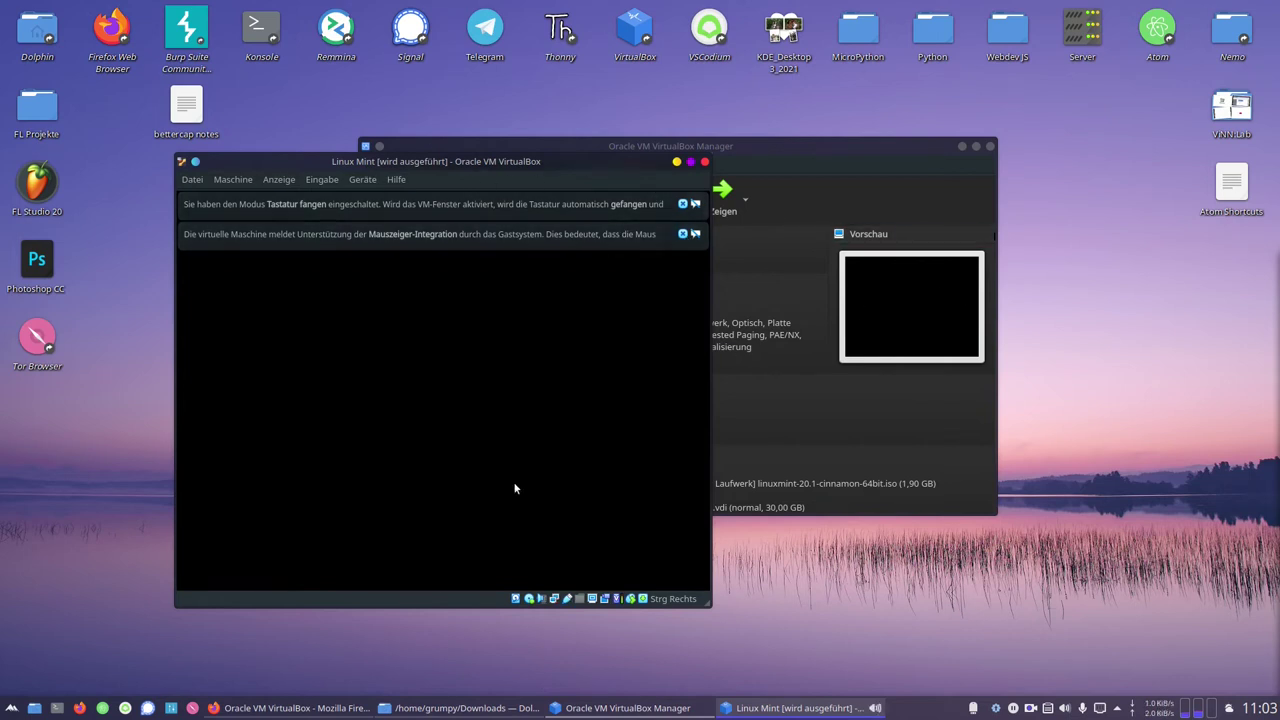
{"action": "left_click", "coordinate": [683, 234]}
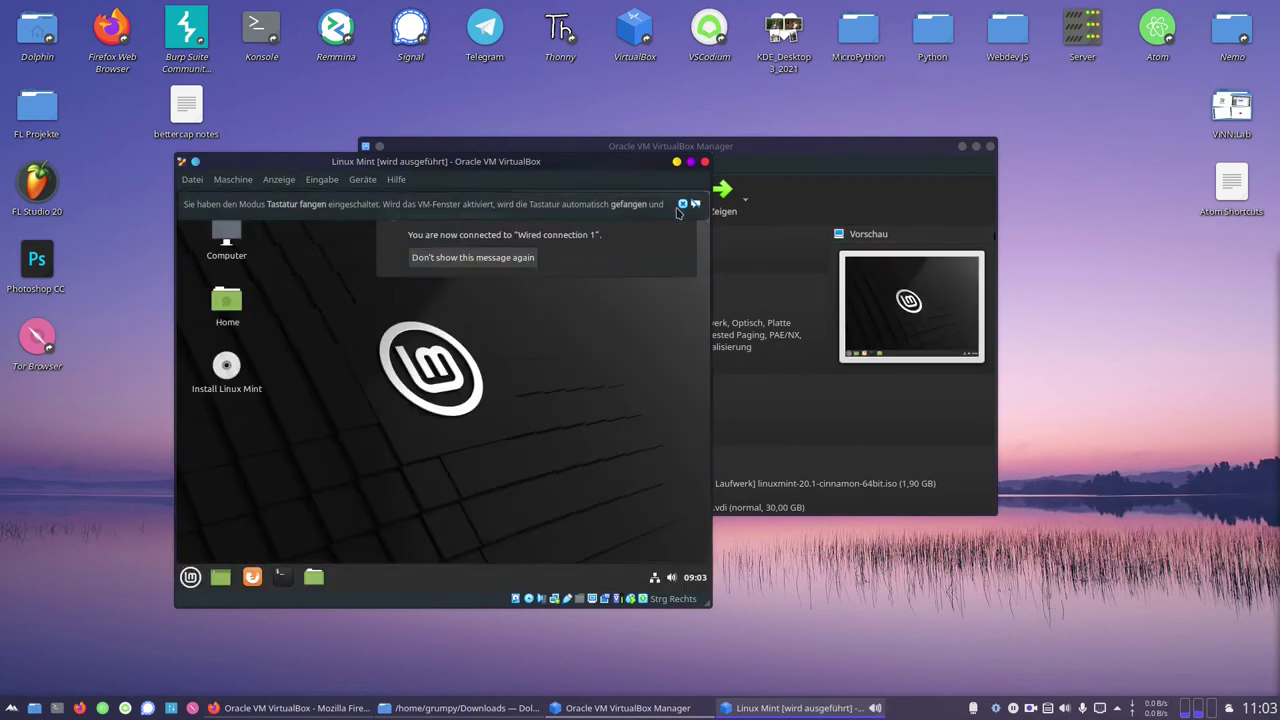
{"action": "left_click", "coordinate": [683, 204]}
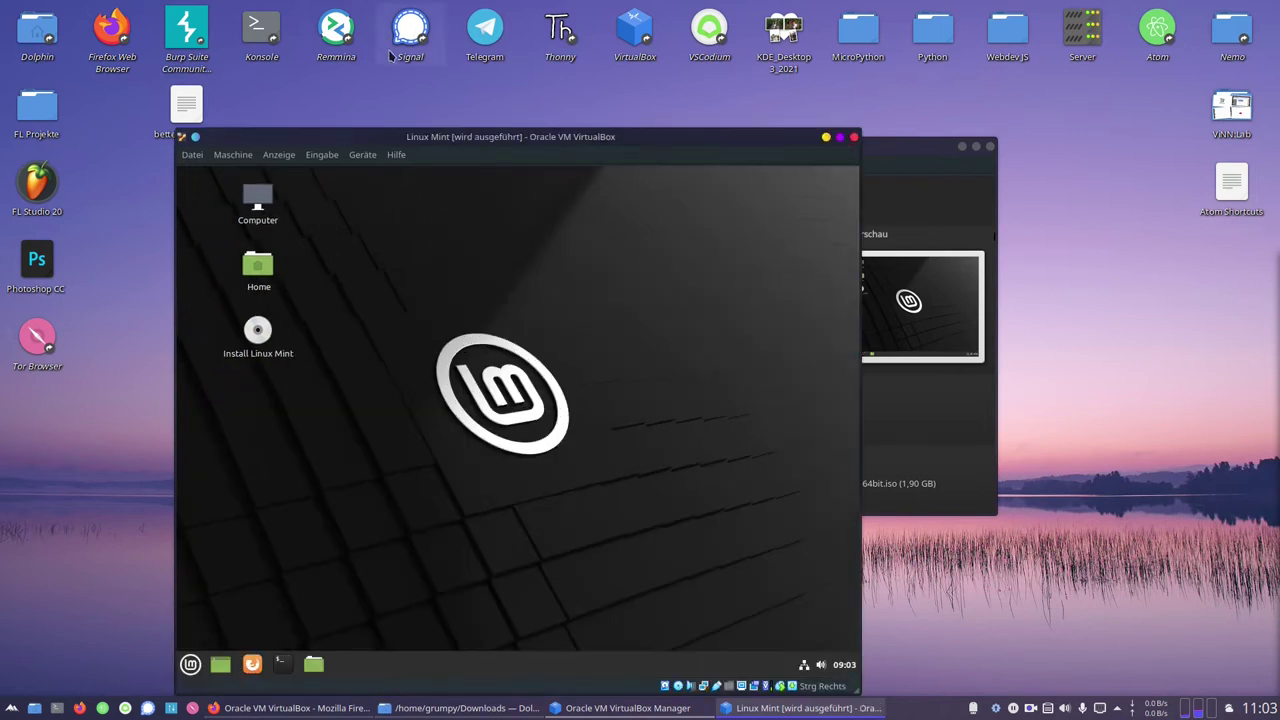
{"action": "left_click_drag", "start_coordinate": [508, 138], "coordinate": [722, 55]}
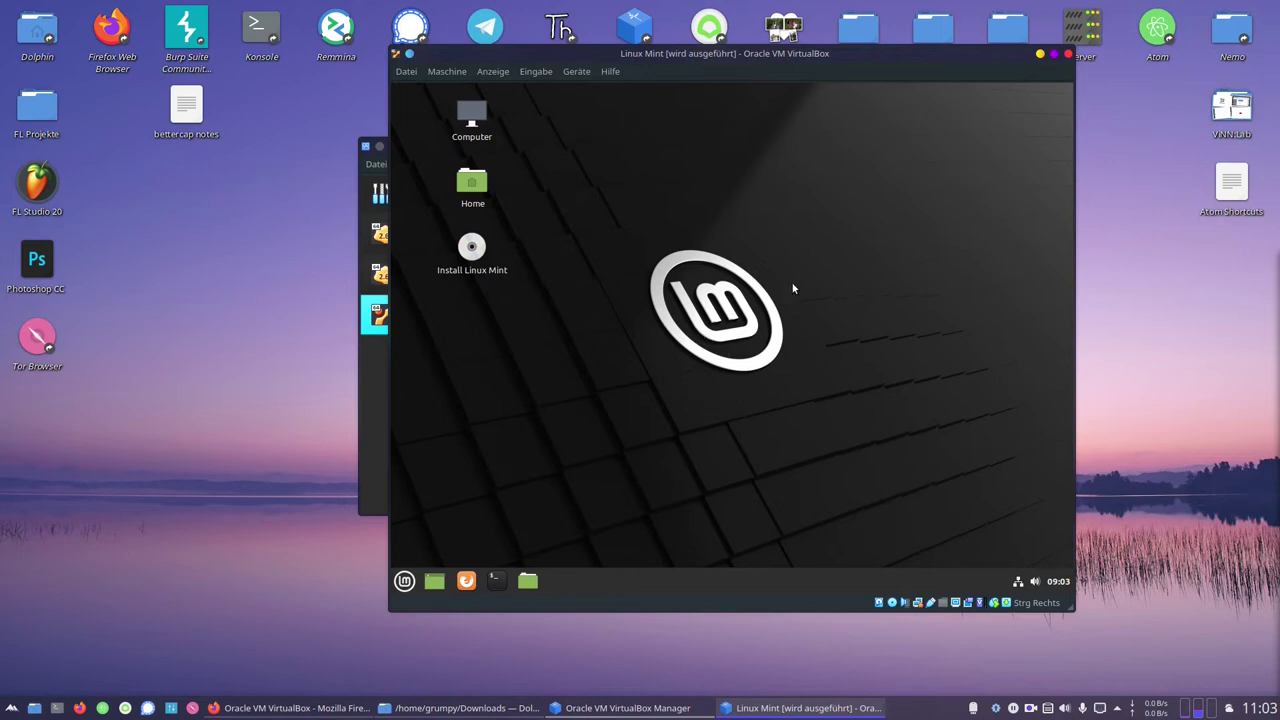
{"action": "left_click_drag", "start_coordinate": [706, 54], "coordinate": [824, 103]}
Search the Mint menu for 'wri', launch LibreOffice Writer, dismiss its tip, then close it
{"action": "left_click", "coordinate": [476, 631]}
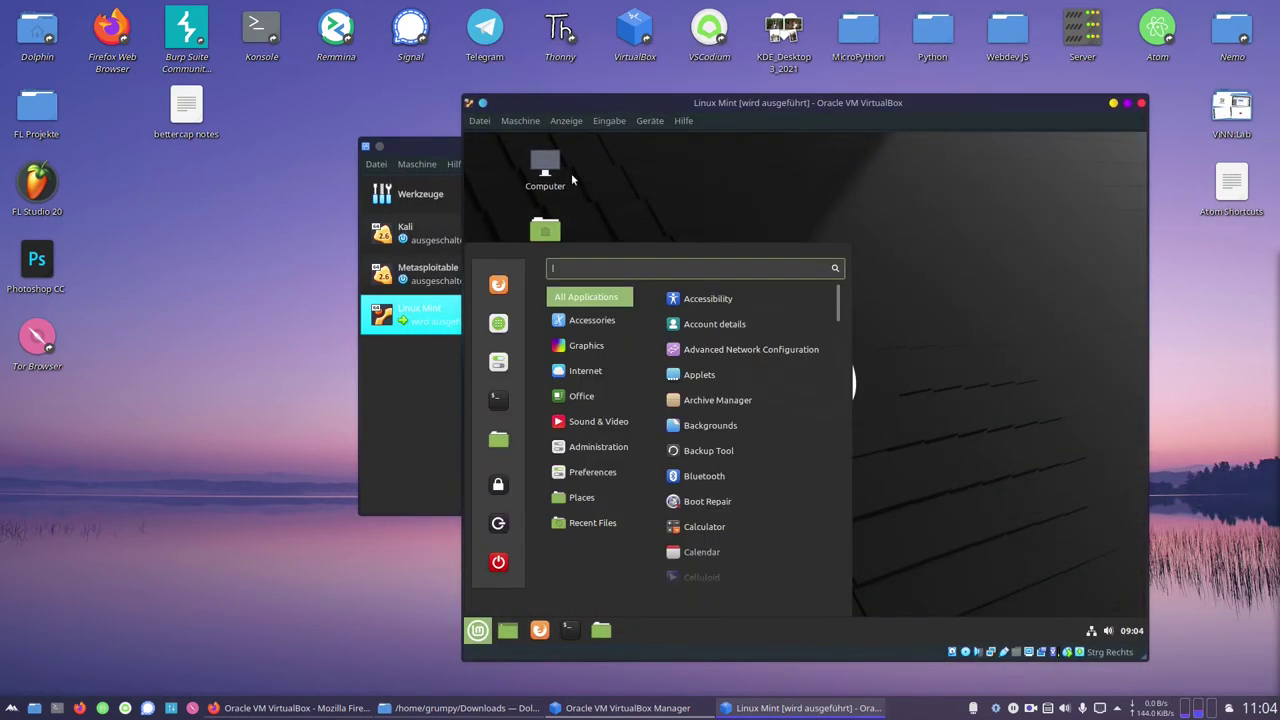
{"action": "left_click", "coordinate": [994, 318]}
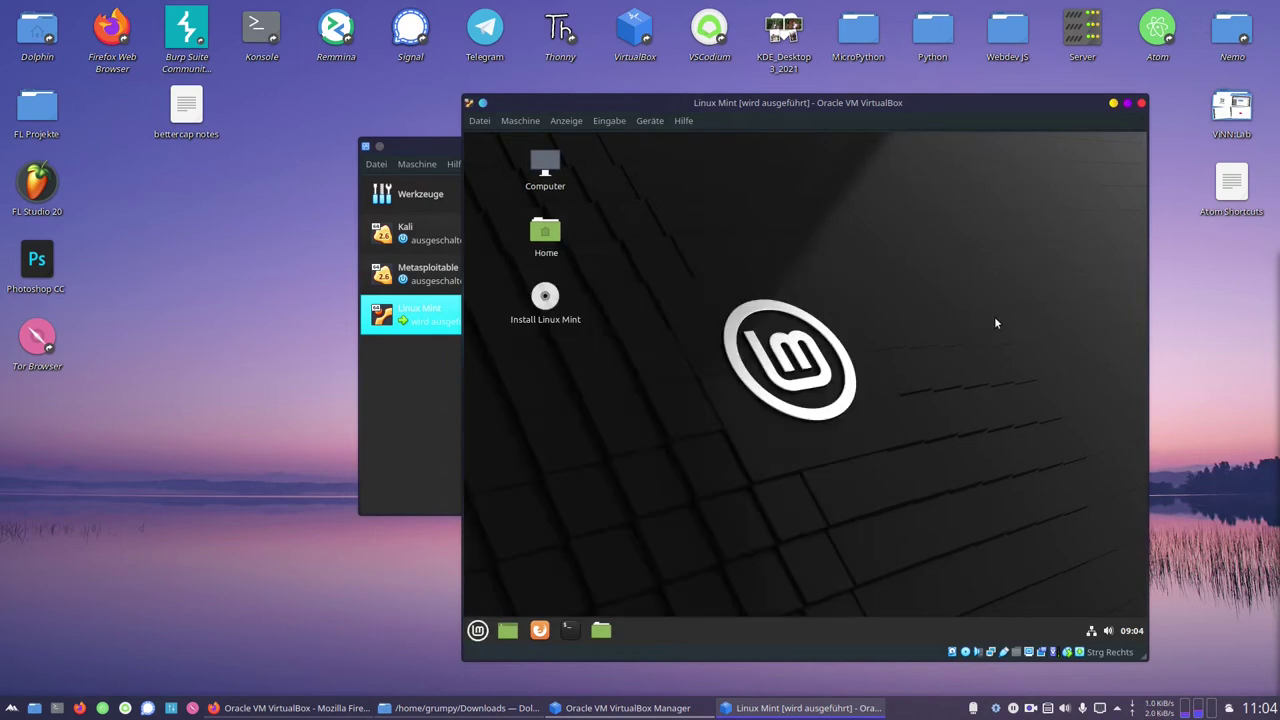
{"action": "left_click", "coordinate": [477, 631]}
{"action": "type", "text": "wri"}
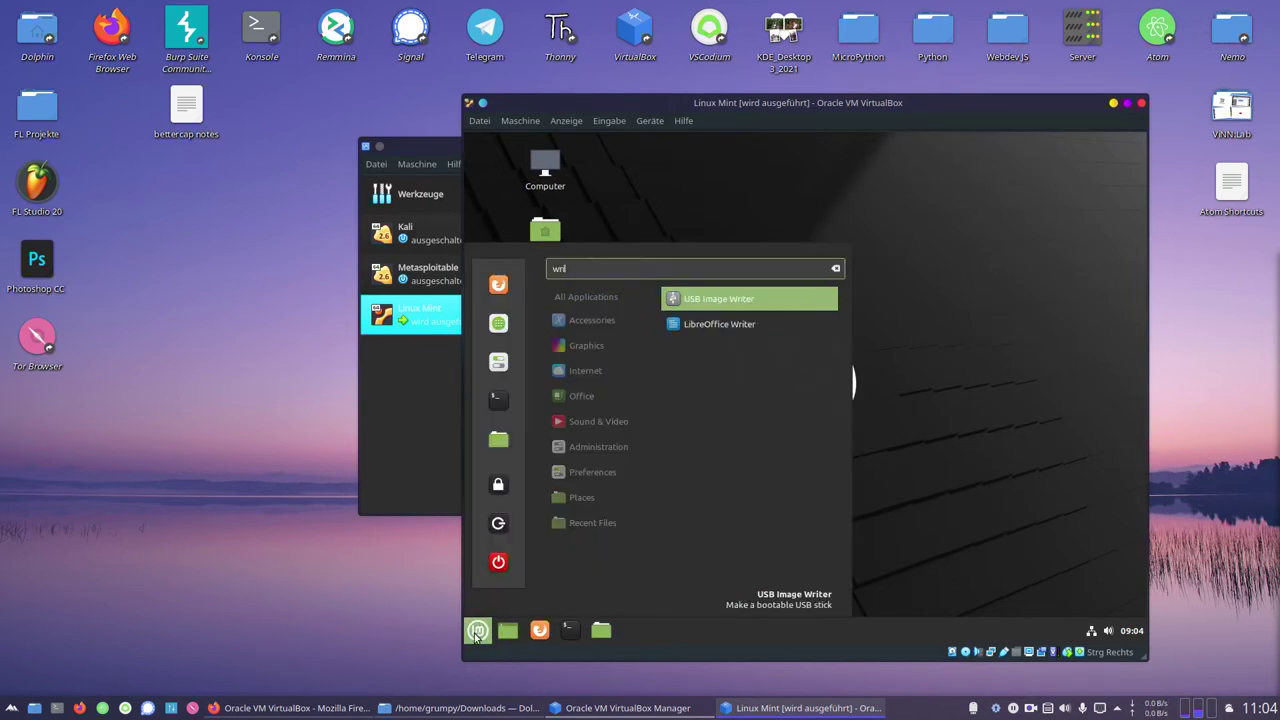
{"action": "left_click", "coordinate": [477, 633]}
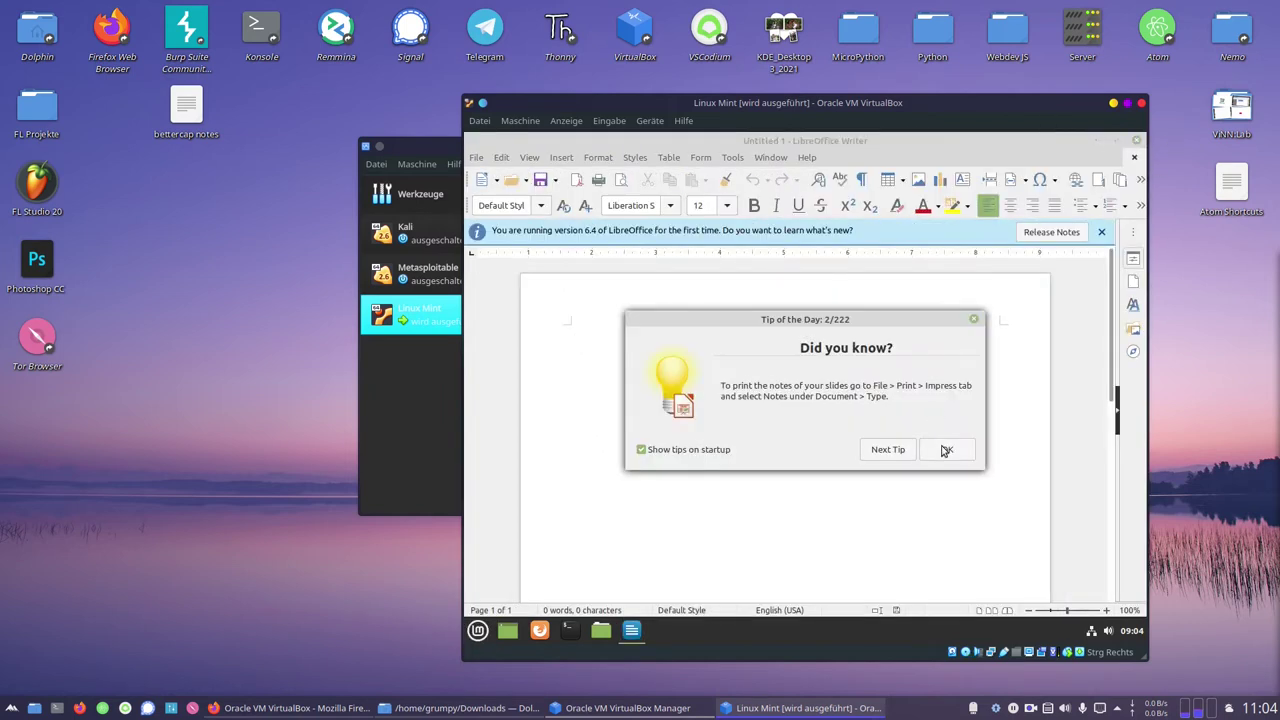
{"action": "left_click", "coordinate": [946, 450]}
{"action": "left_click", "coordinate": [1136, 141]}
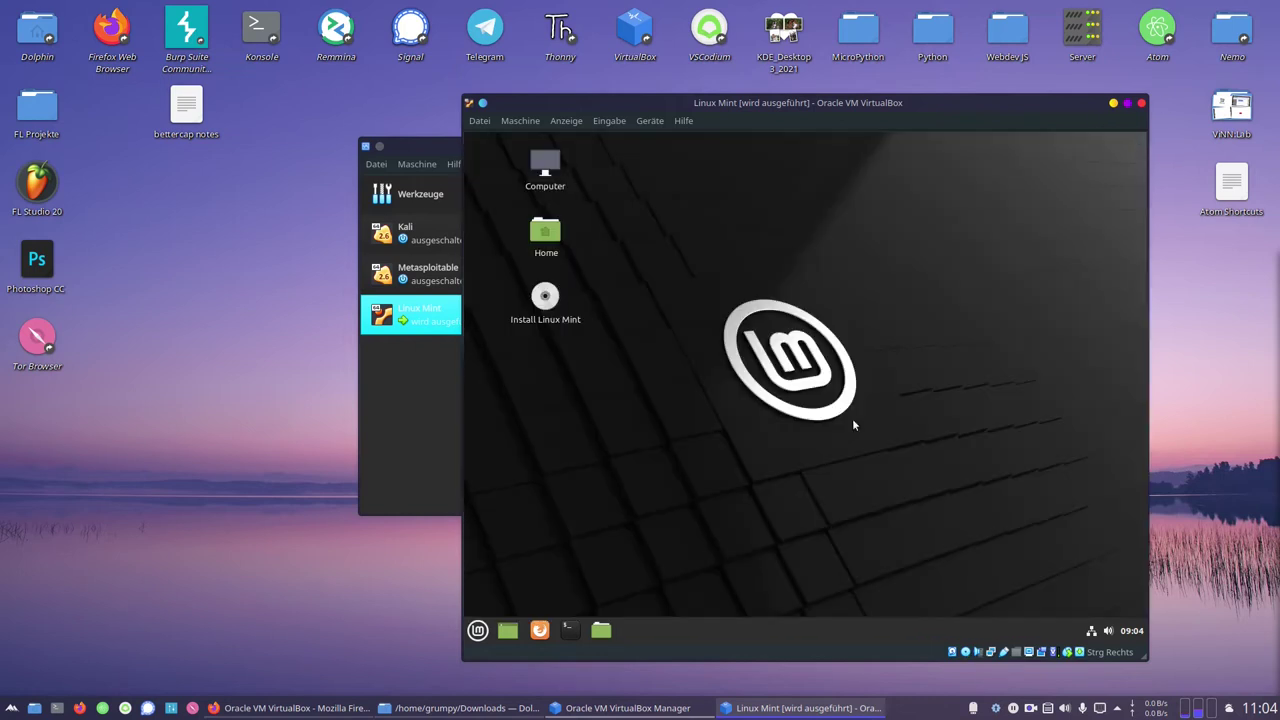
Start the Linux Mint installer in Deutsch, keep the keyboard layout, and enable multimedia codecs
{"action": "double_click", "coordinate": [535, 296]}
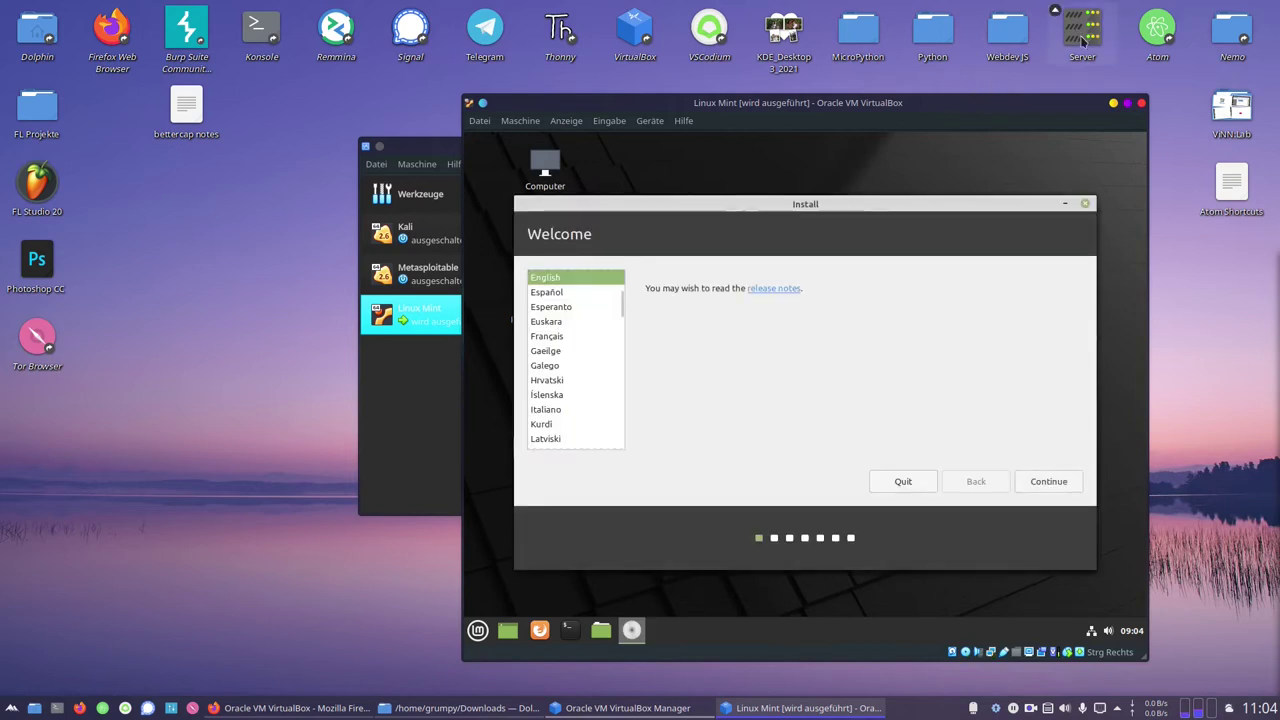
{"action": "scroll", "coordinate": [581, 318], "scroll_direction": "up", "scroll_amount": 2}
{"action": "left_click", "coordinate": [580, 305]}
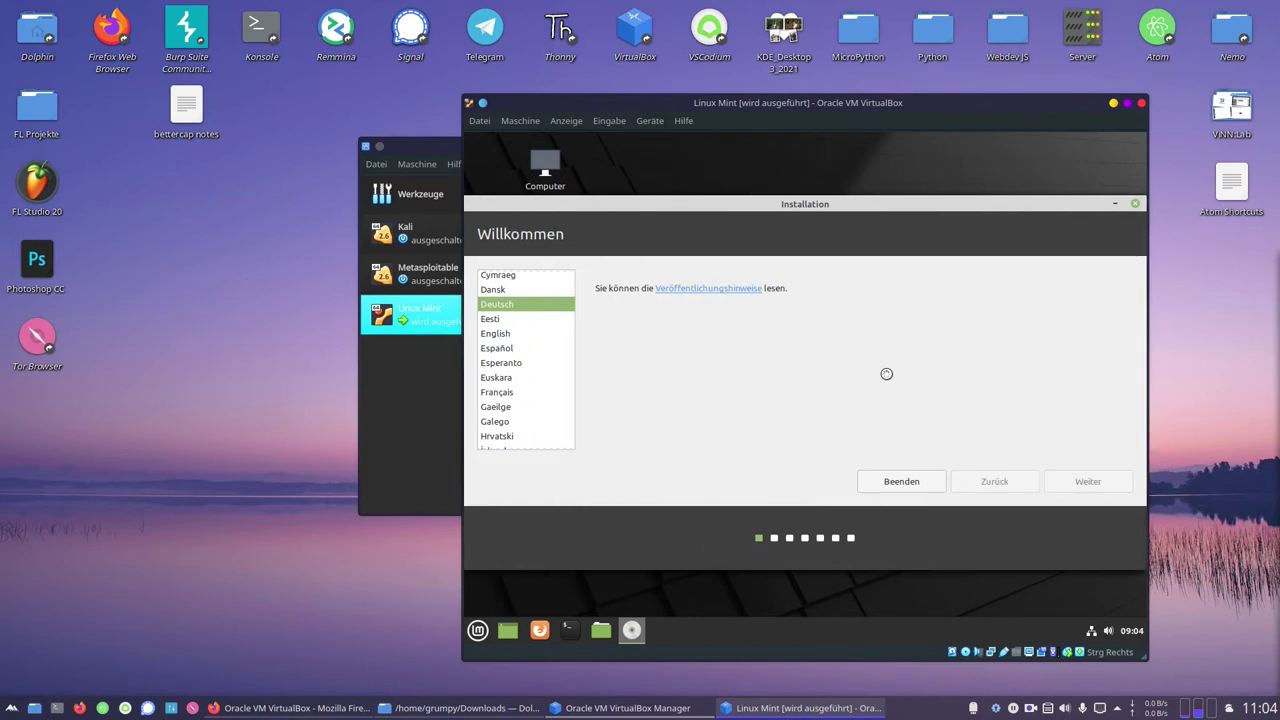
{"action": "left_click", "coordinate": [1068, 479]}
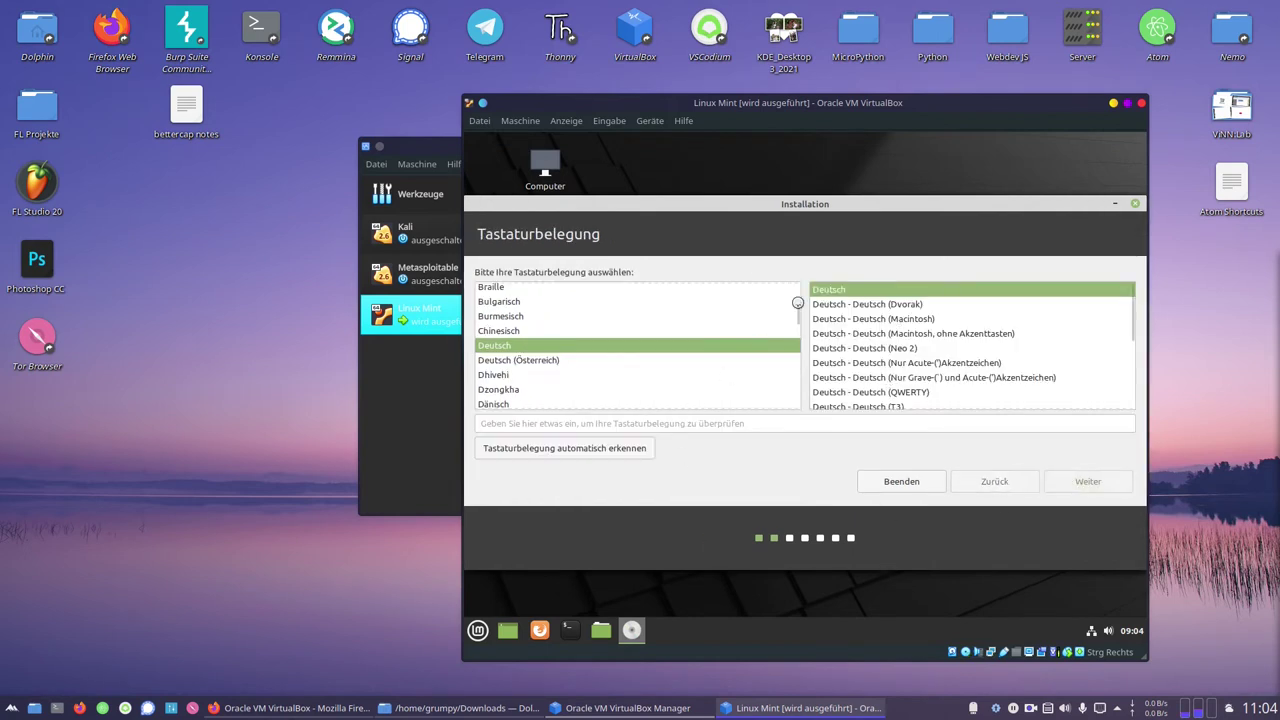
{"action": "left_click", "coordinate": [517, 284]}
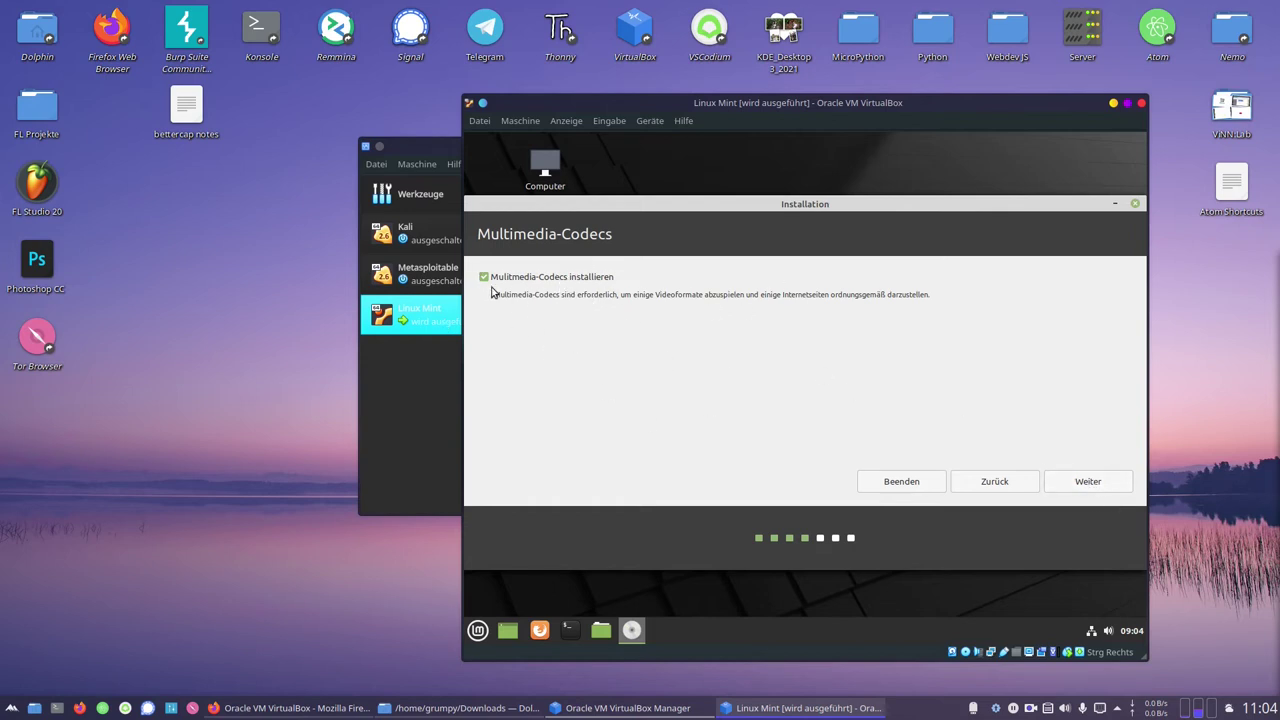
{"action": "left_click", "coordinate": [1075, 491]}
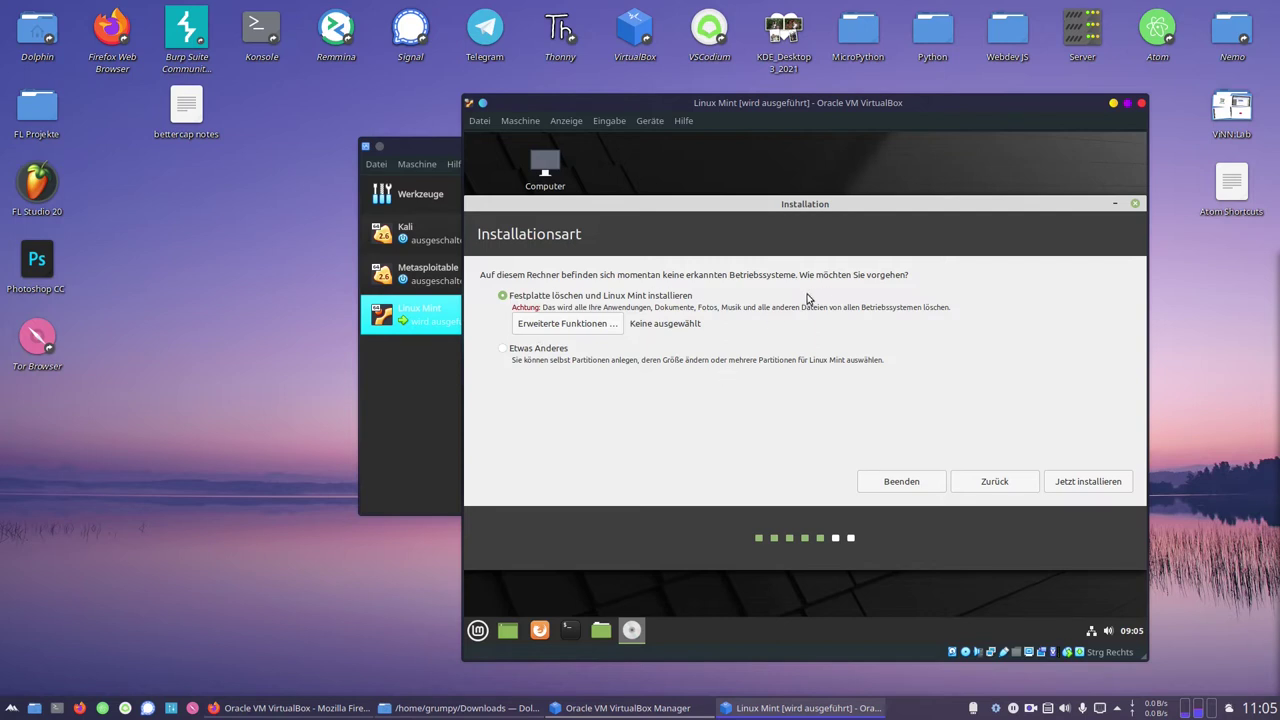
Choose erase disk and install, confirm the partition changes, accept Berlin, and start entering the name
{"action": "left_click", "coordinate": [1080, 483]}
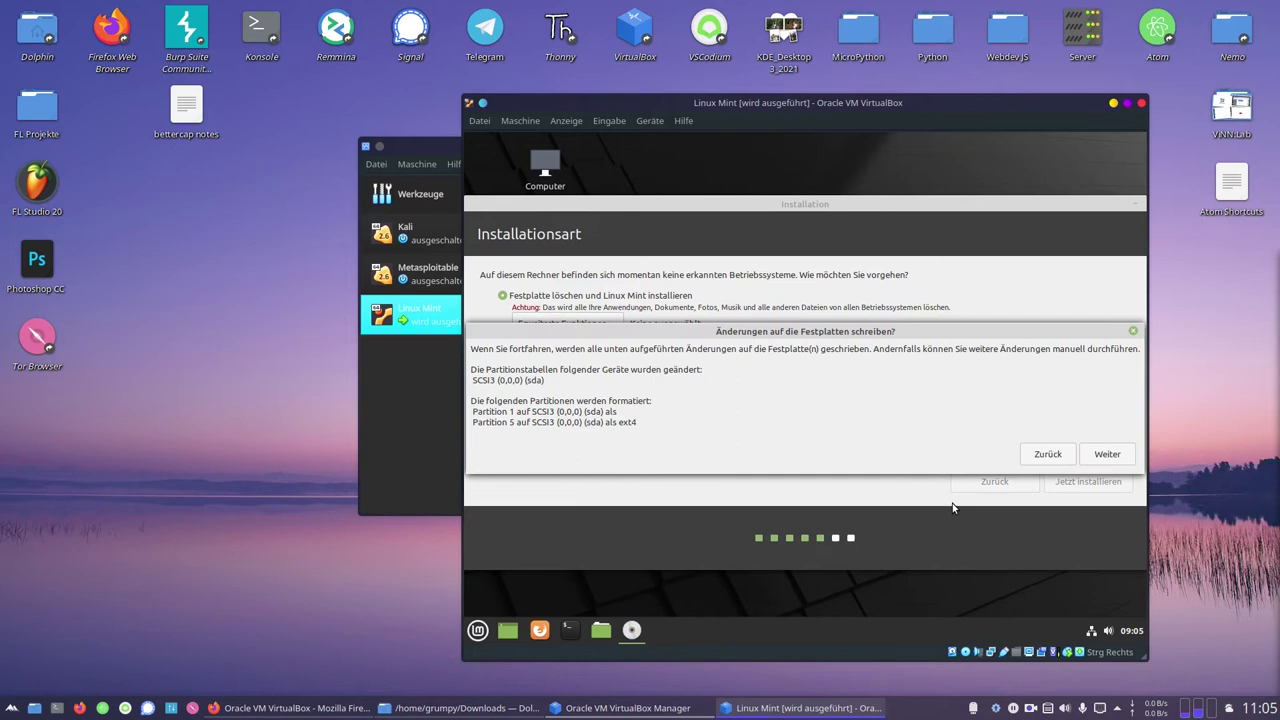
{"action": "left_click", "coordinate": [1107, 455]}
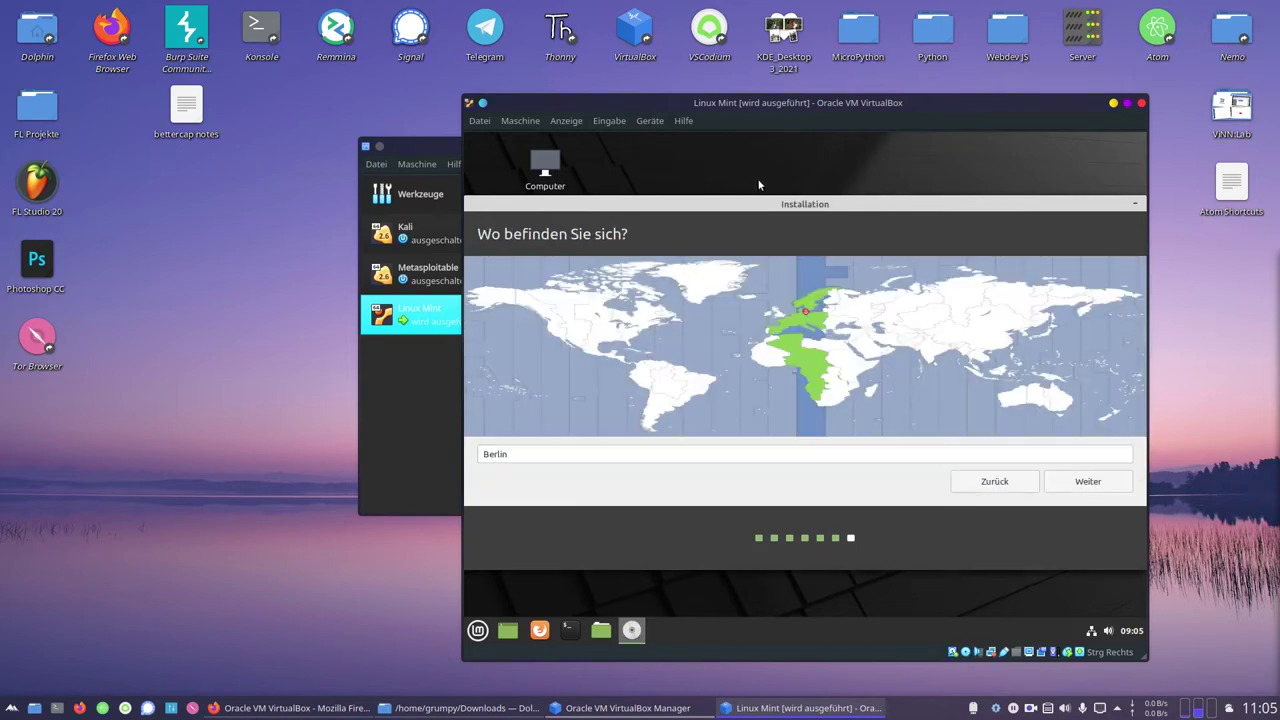
{"action": "left_click", "coordinate": [1092, 487]}
{"action": "type", "text": "MintVM"}
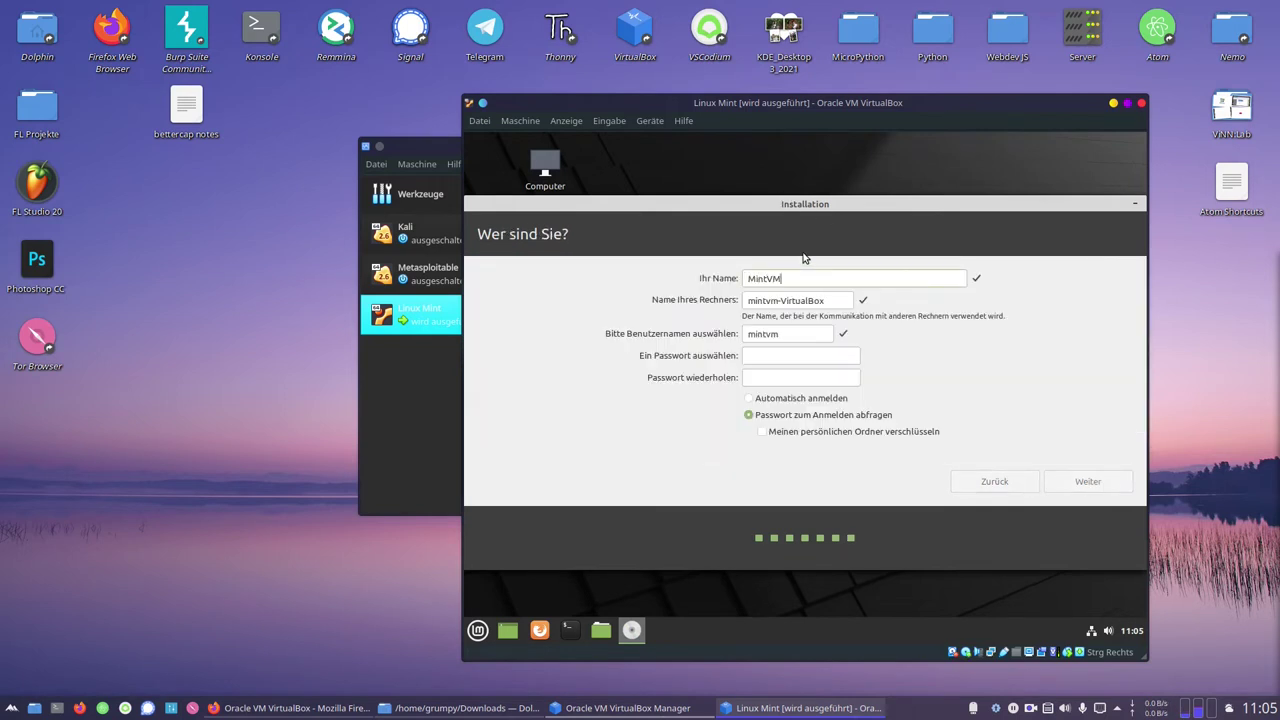
{"action": "type", "text": "m"}
Finish the name and password fields, enable home-folder encryption, and start the installation
{"action": "left_click", "coordinate": [820, 377]}
{"action": "type", "text": "m"}
{"action": "left_click", "coordinate": [797, 430]}
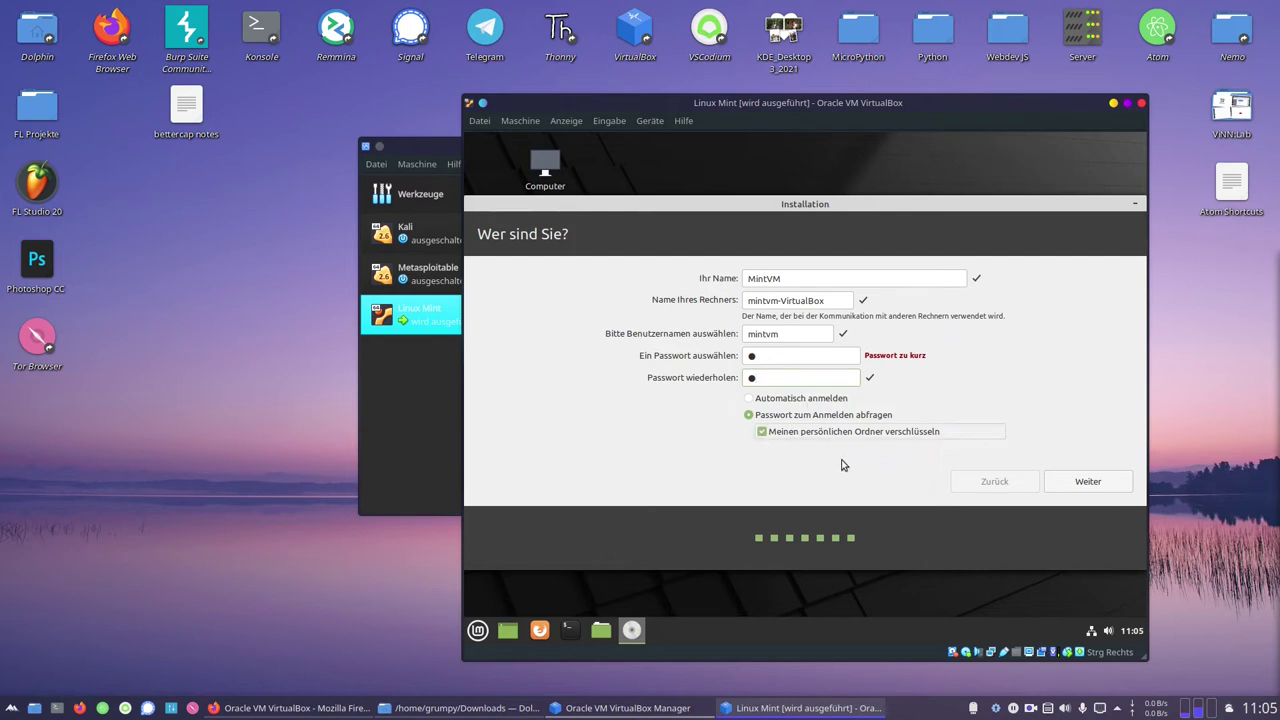
{"action": "left_click", "coordinate": [1088, 482]}
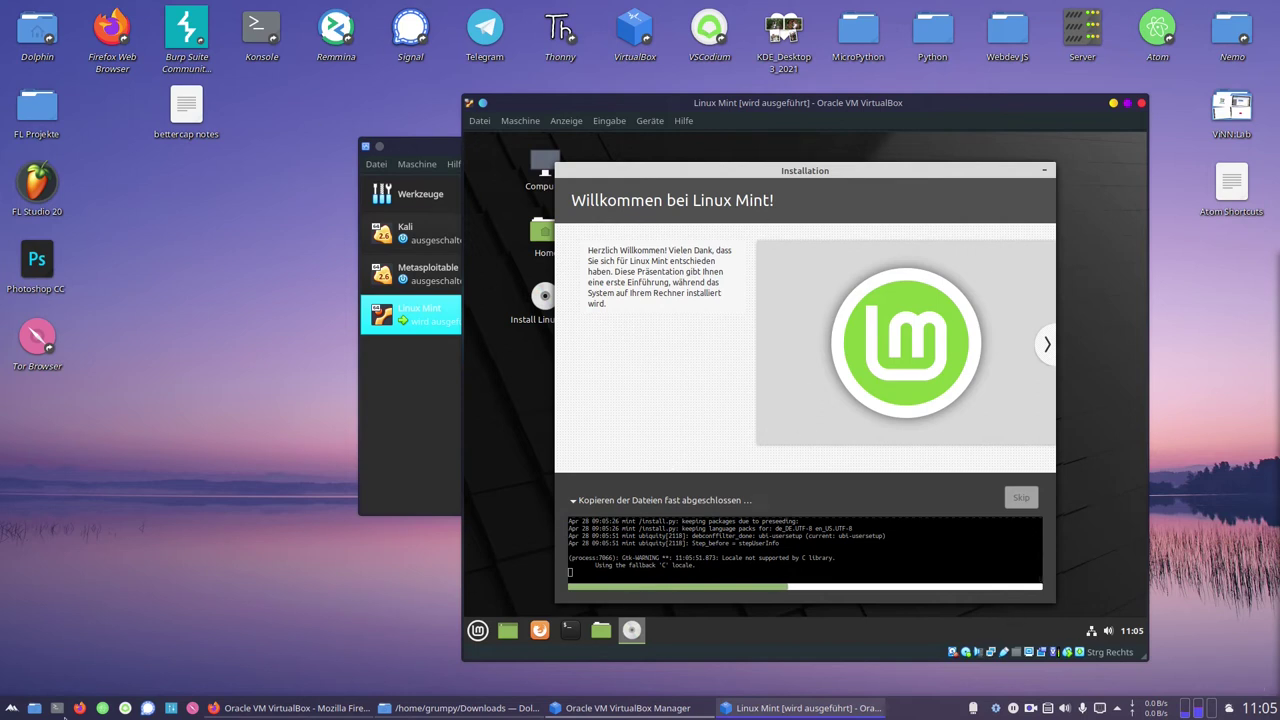
Run htop in a host Konsole terminal and move the VM window up and right
{"action": "left_click", "coordinate": [57, 708]}
{"action": "type", "text": "ht"}
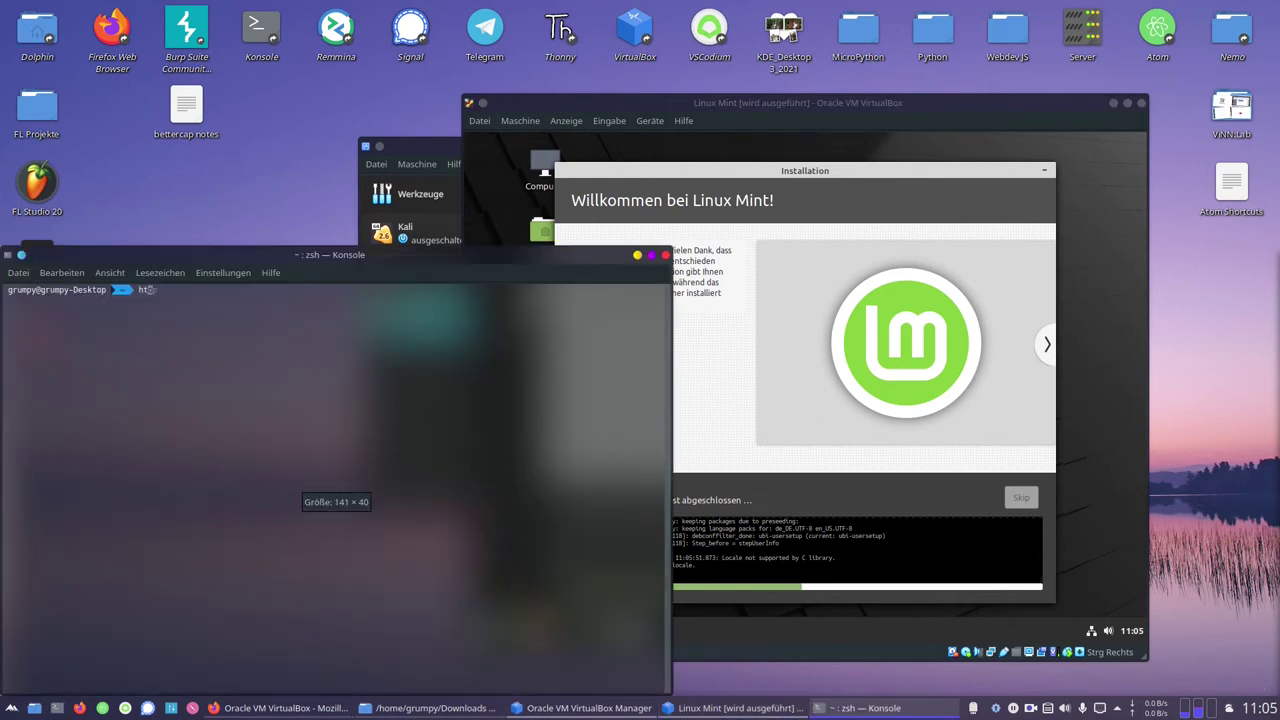
{"action": "type", "text": "op"}
{"action": "key", "text": "Return"}
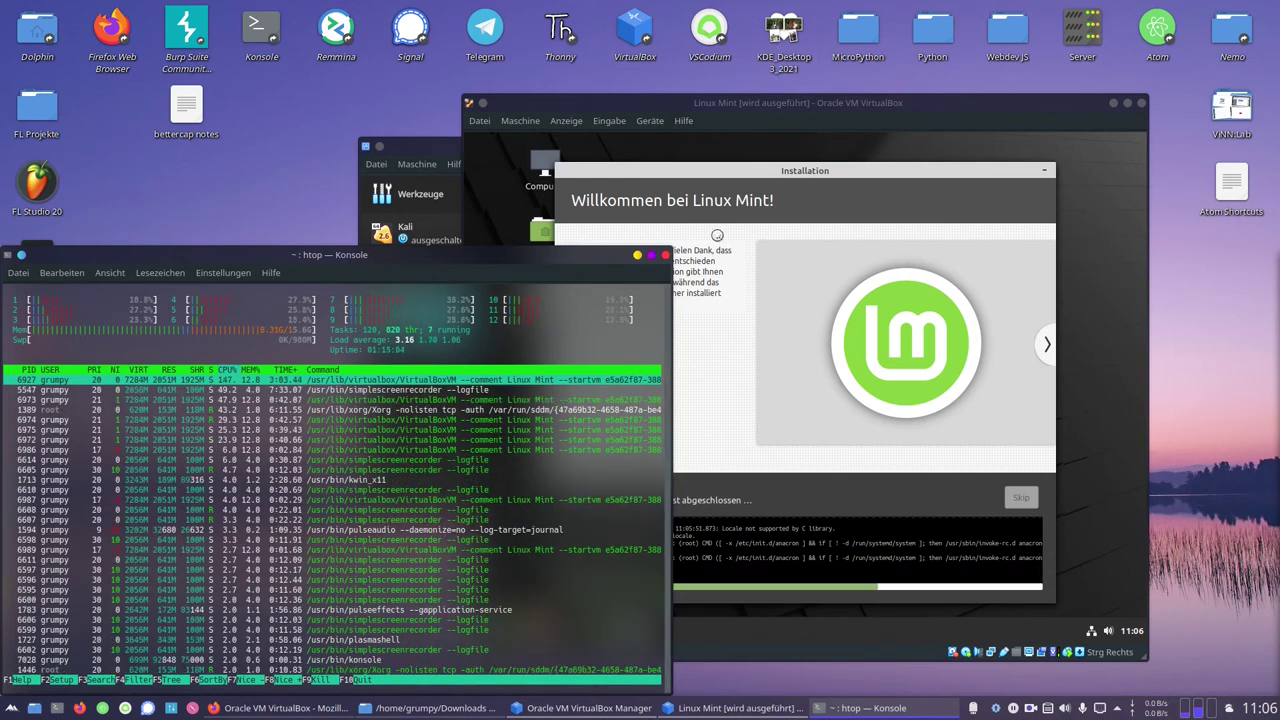
{"action": "left_click_drag", "start_coordinate": [790, 102], "coordinate": [882, 29]}
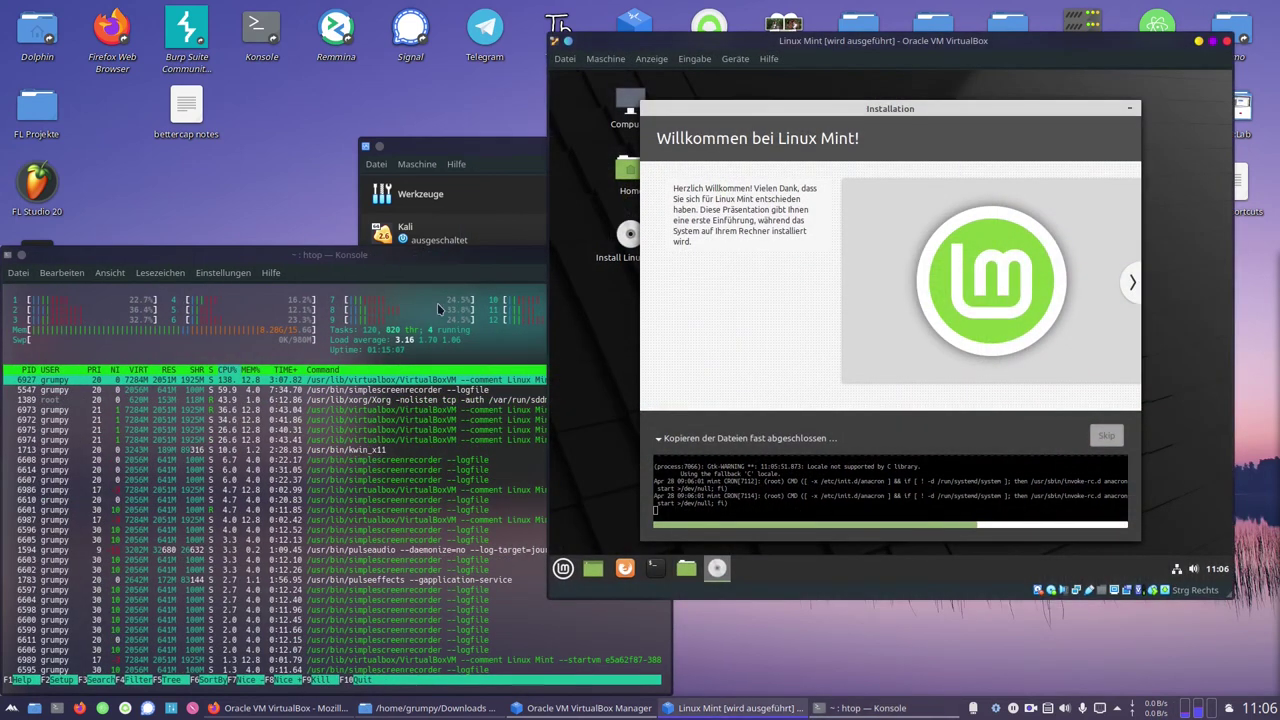
Watch the installer alongside htop, then quit htop back to the zsh prompt
{"action": "left_click", "coordinate": [446, 345]}
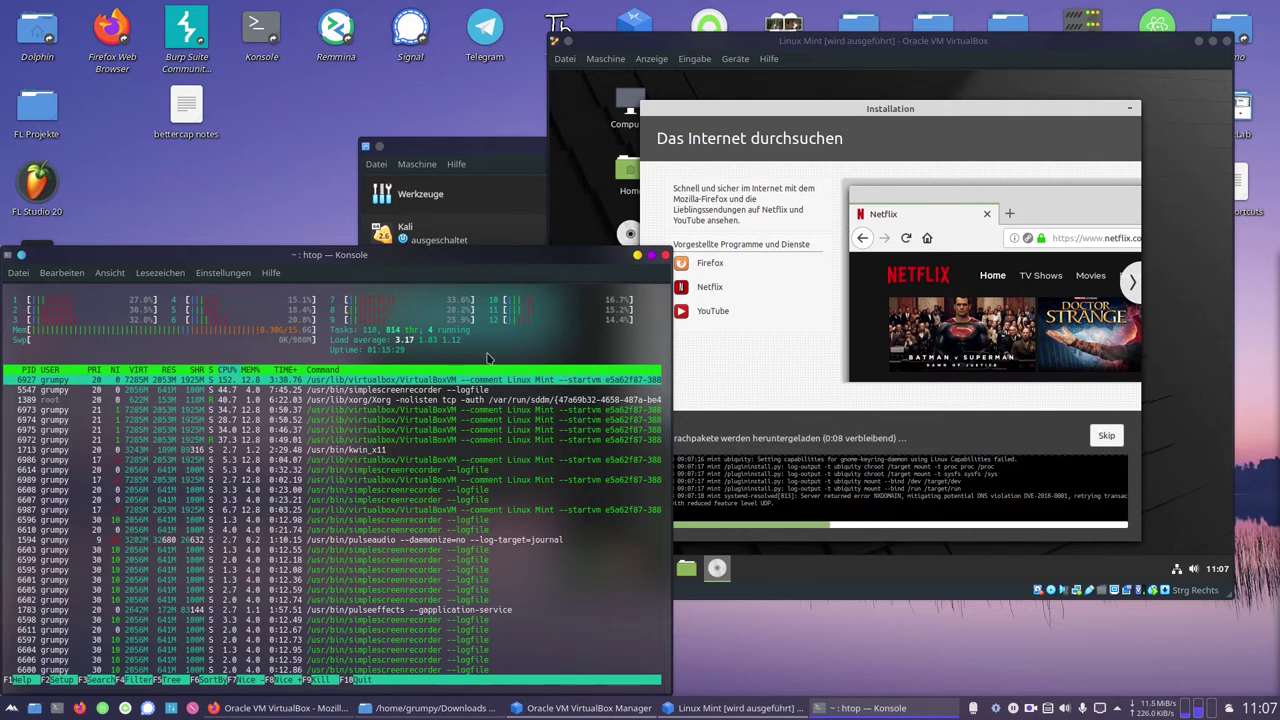
{"action": "left_click", "coordinate": [981, 44]}
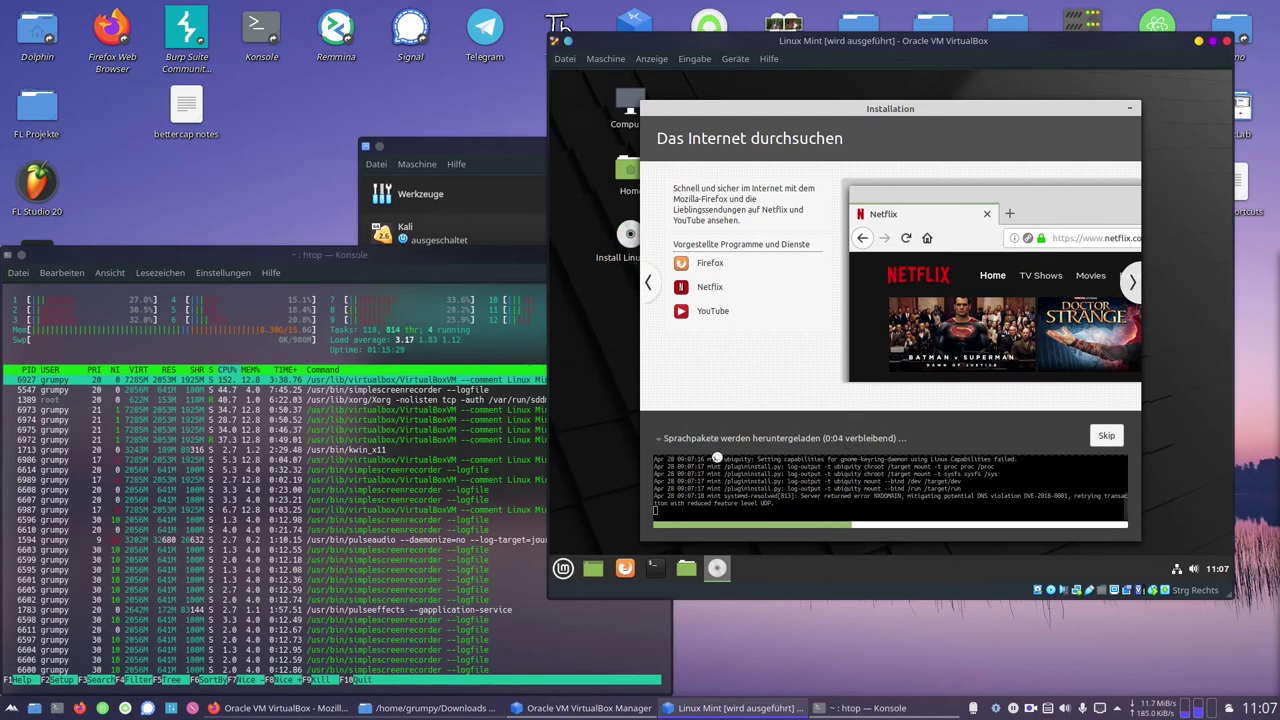
{"action": "mouse_move", "coordinate": [1156, 712]}
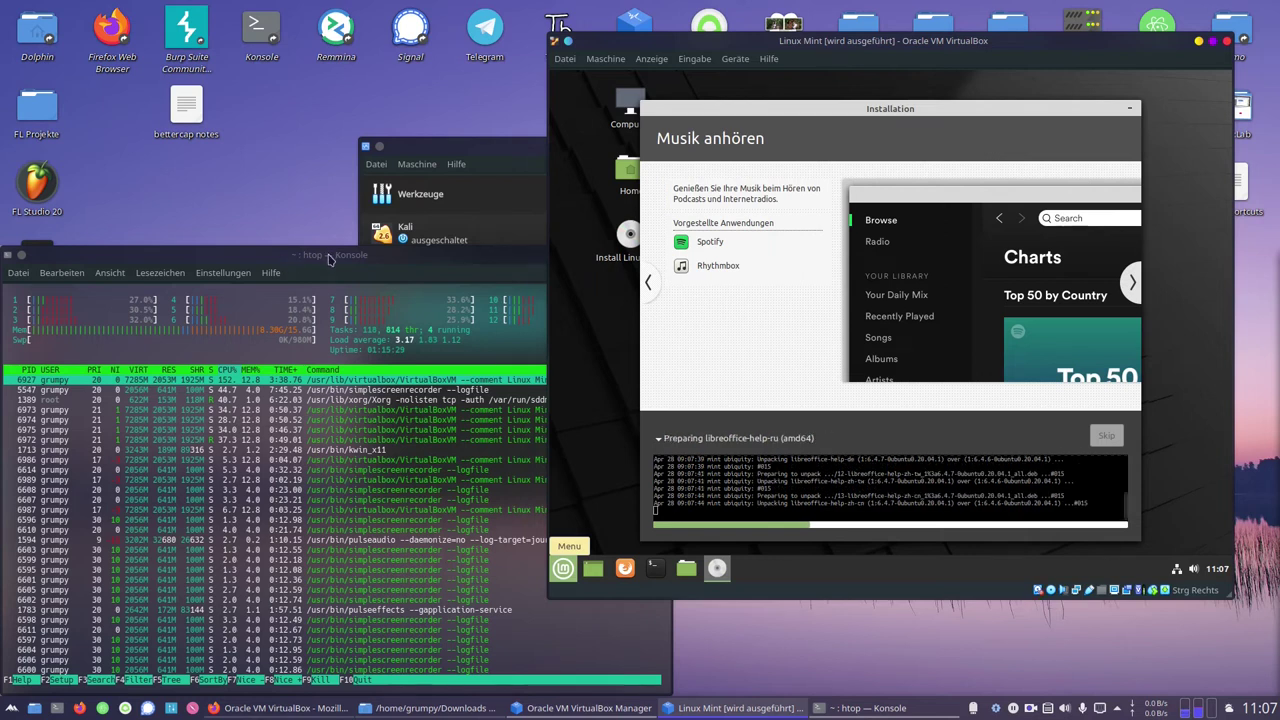
{"action": "left_click", "coordinate": [437, 432]}
{"action": "key", "text": "q"}
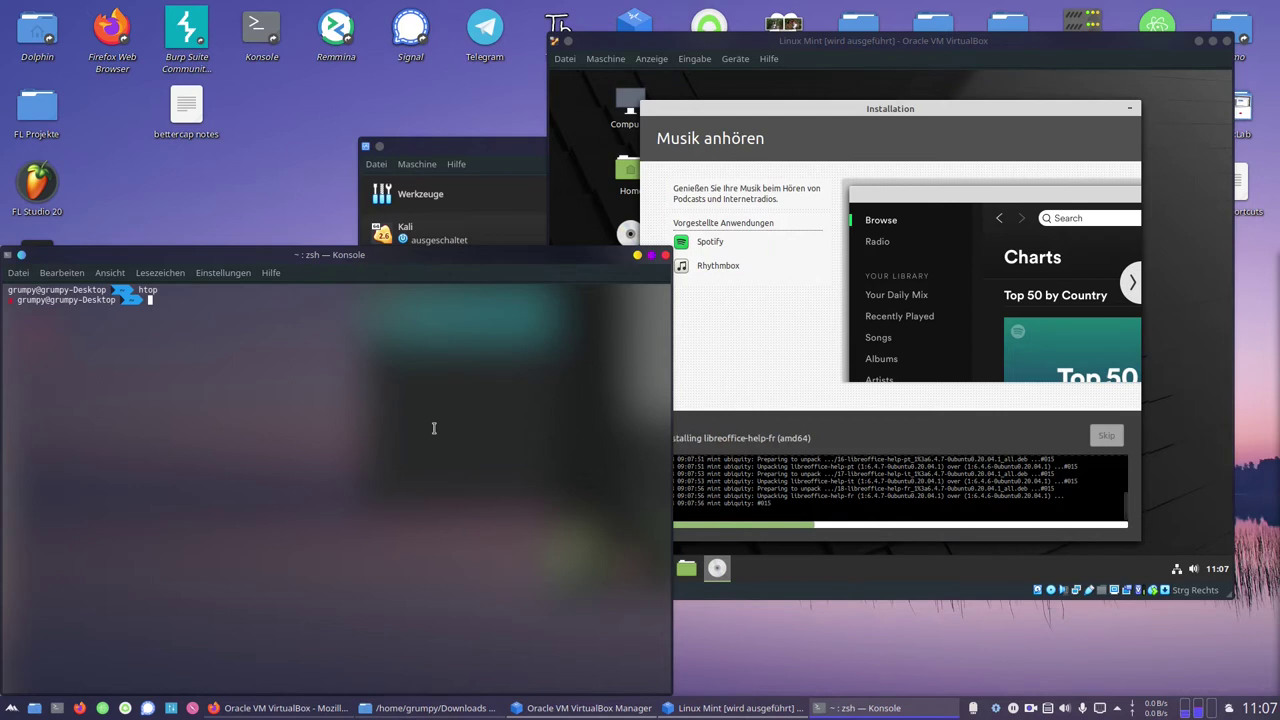
Refresh the package lists with sudo apt-get update, entering the sudo password
{"action": "type", "text": "sudo"}
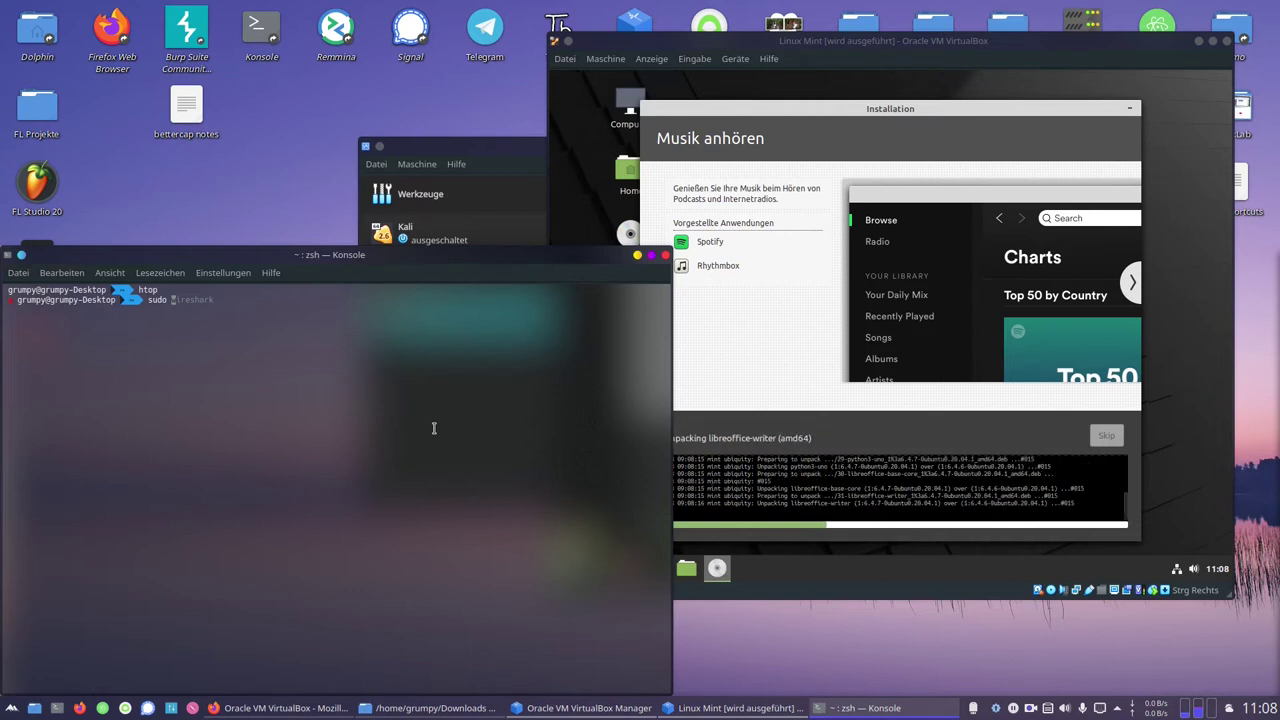
{"action": "type", "text": "apt-get"}
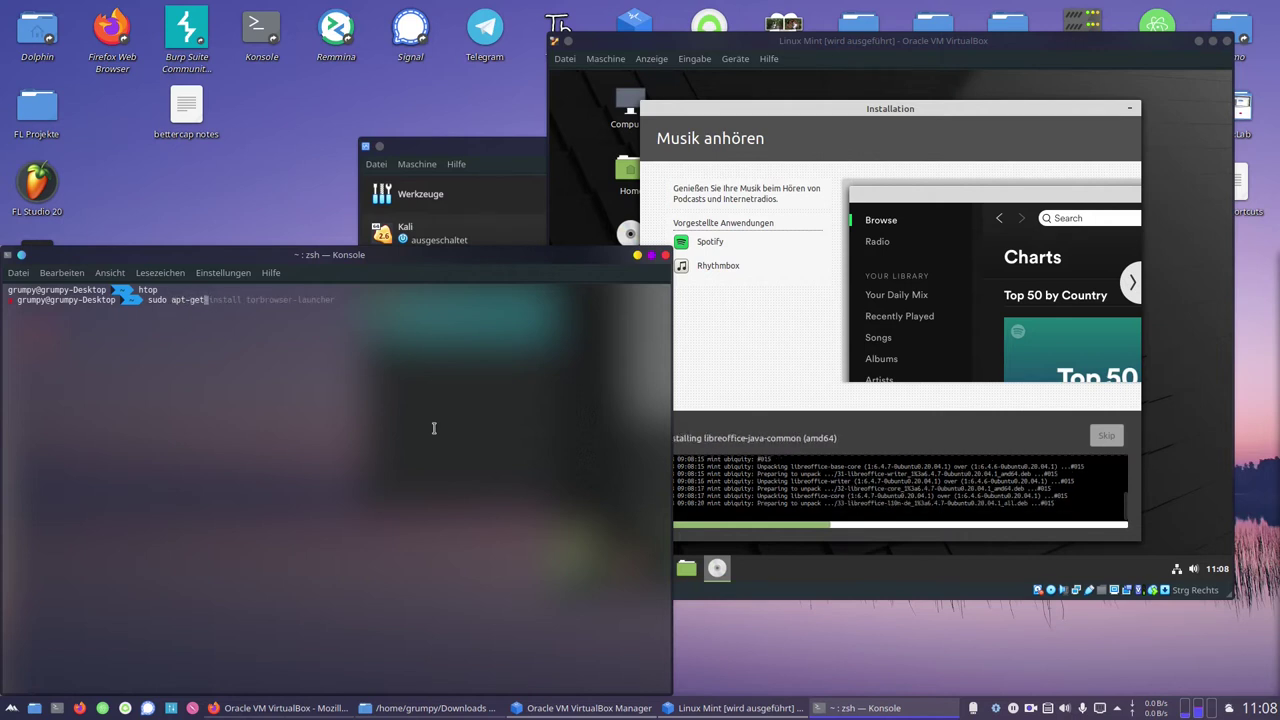
{"action": "type", "text": " update"}
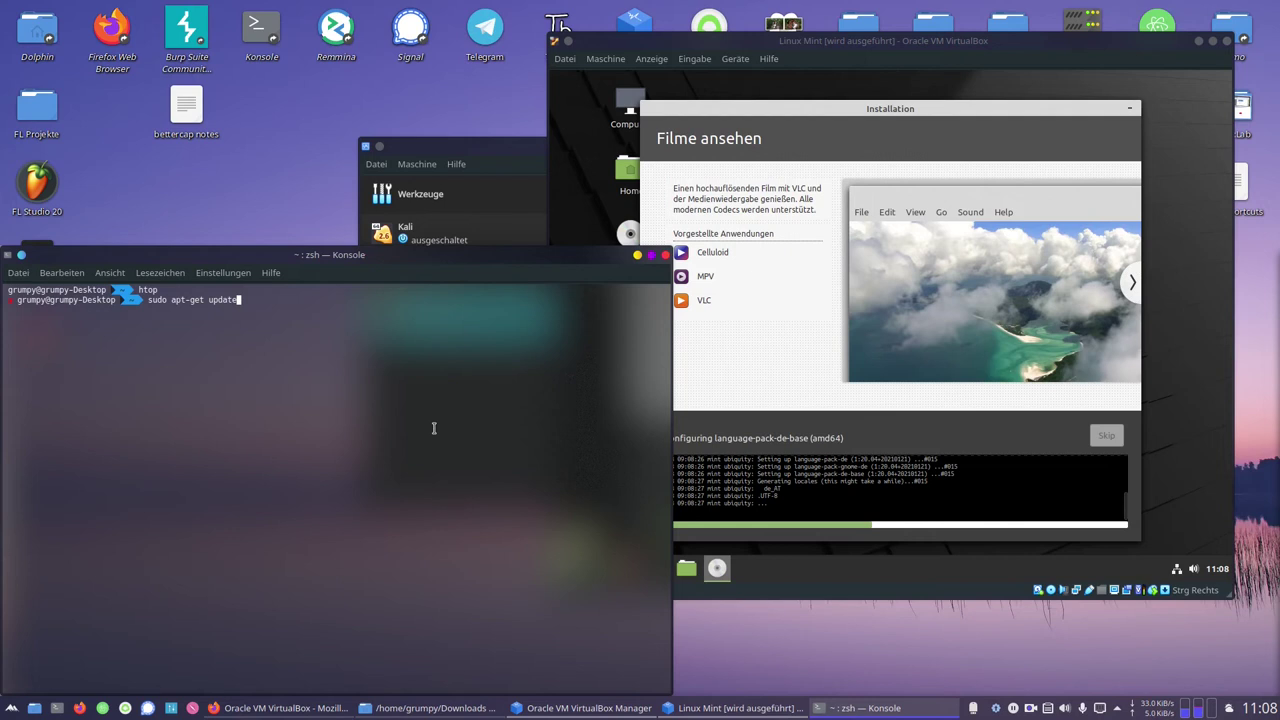
{"action": "key", "text": "Return"}
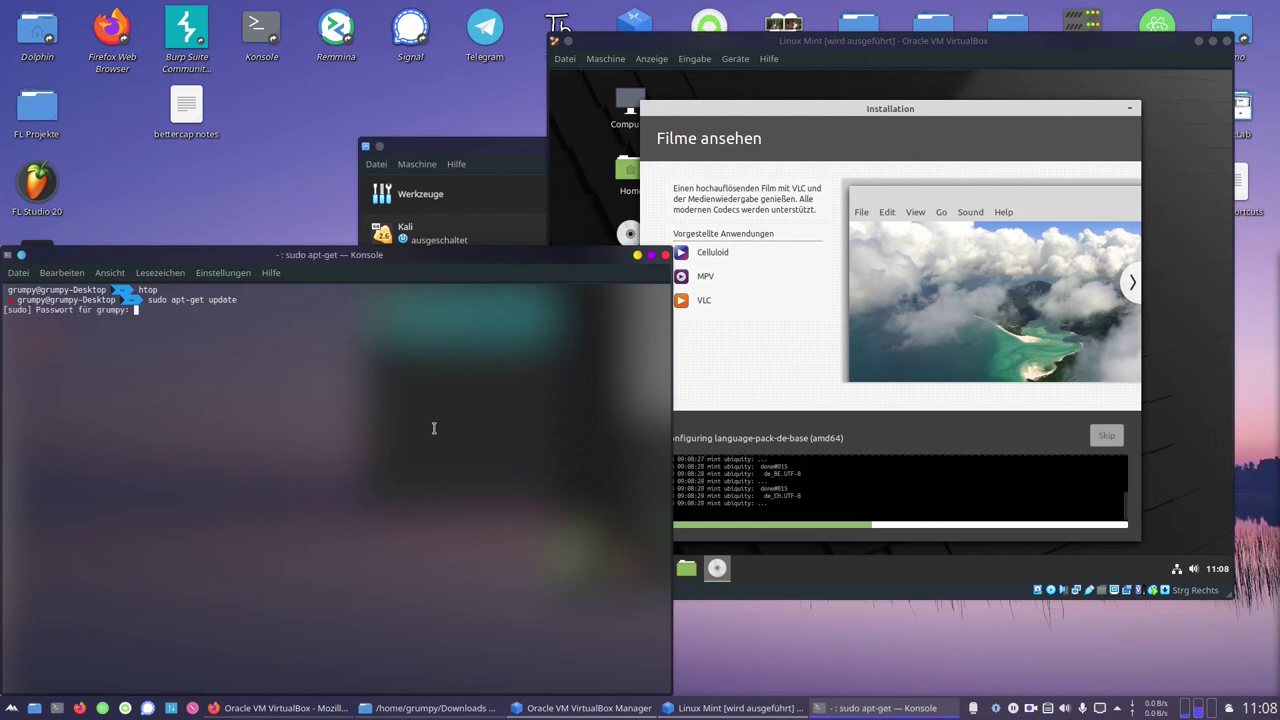
{"action": "key", "text": "Return"}
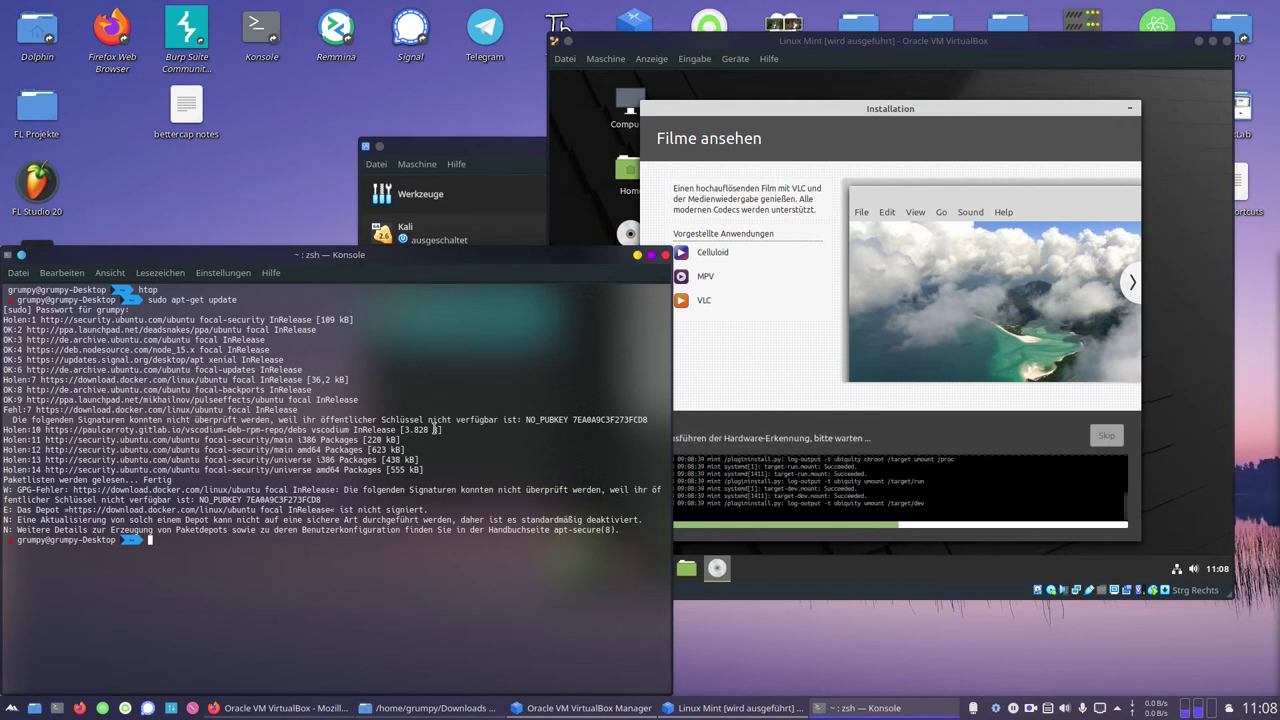
Run sudo apt upgrade using the autosuggested completion
{"action": "type", "text": "sudo apt"}
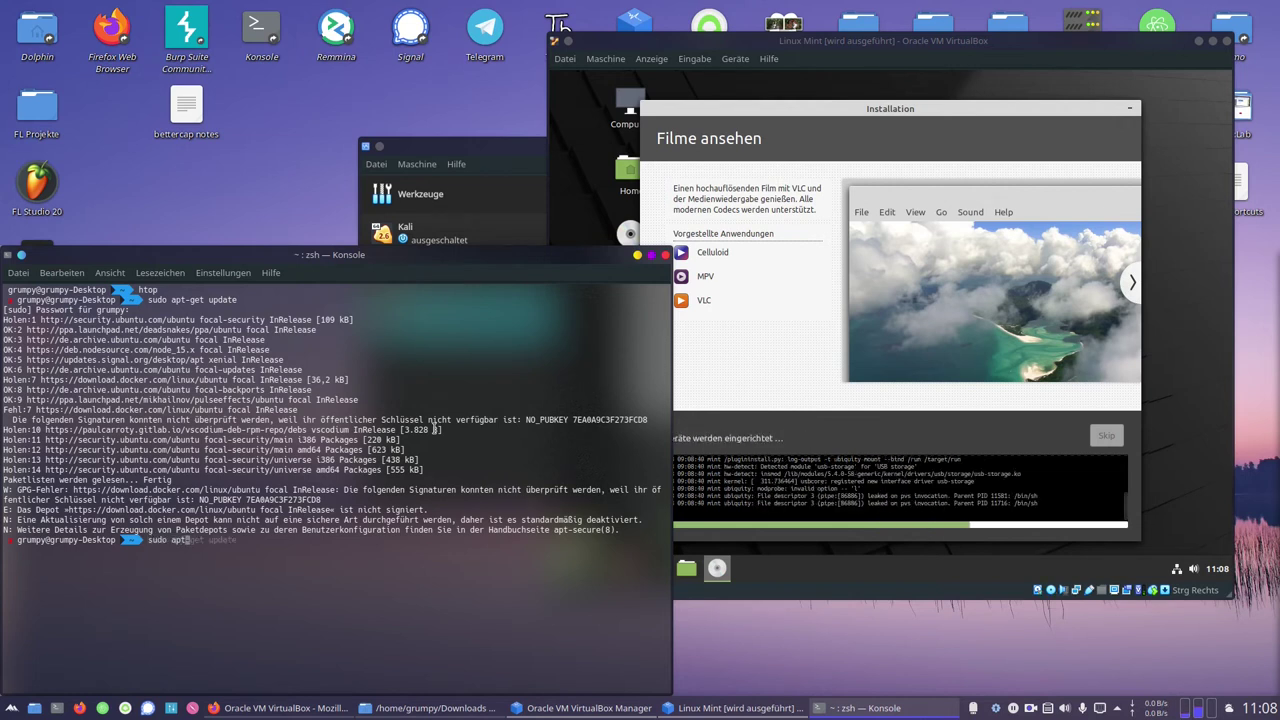
{"action": "type", "text": " up"}
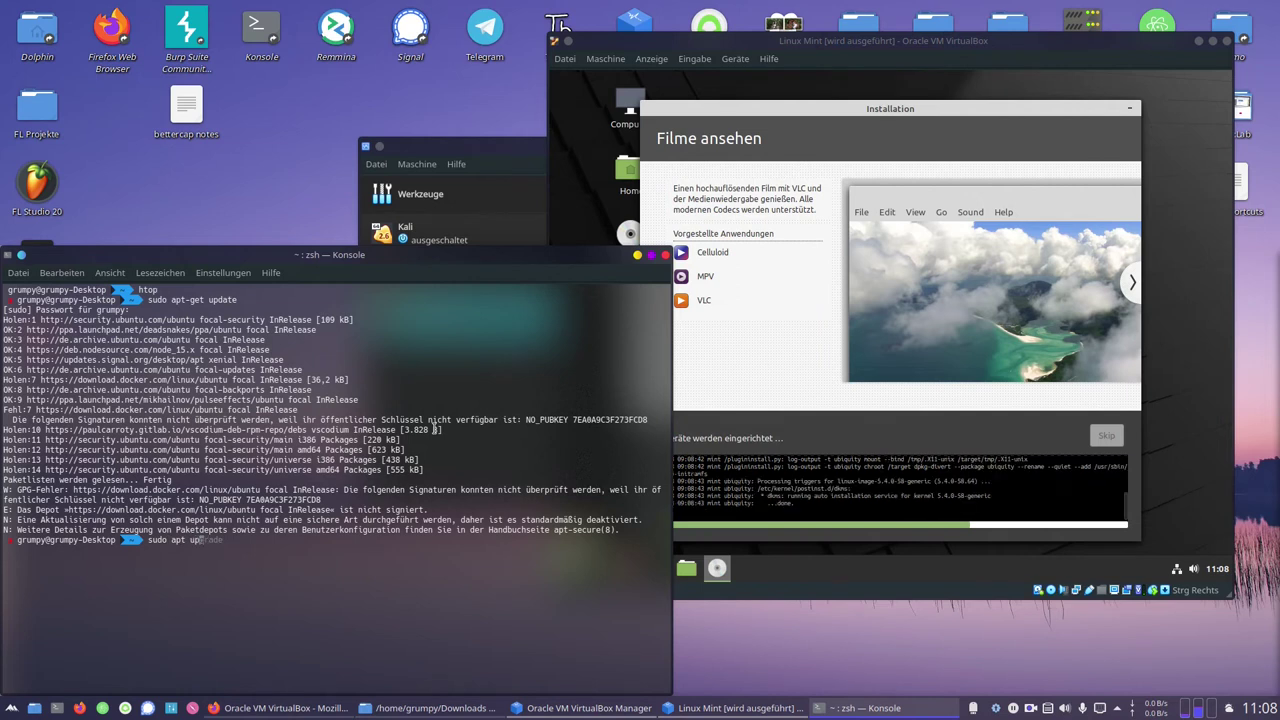
{"action": "key", "text": "Right"}
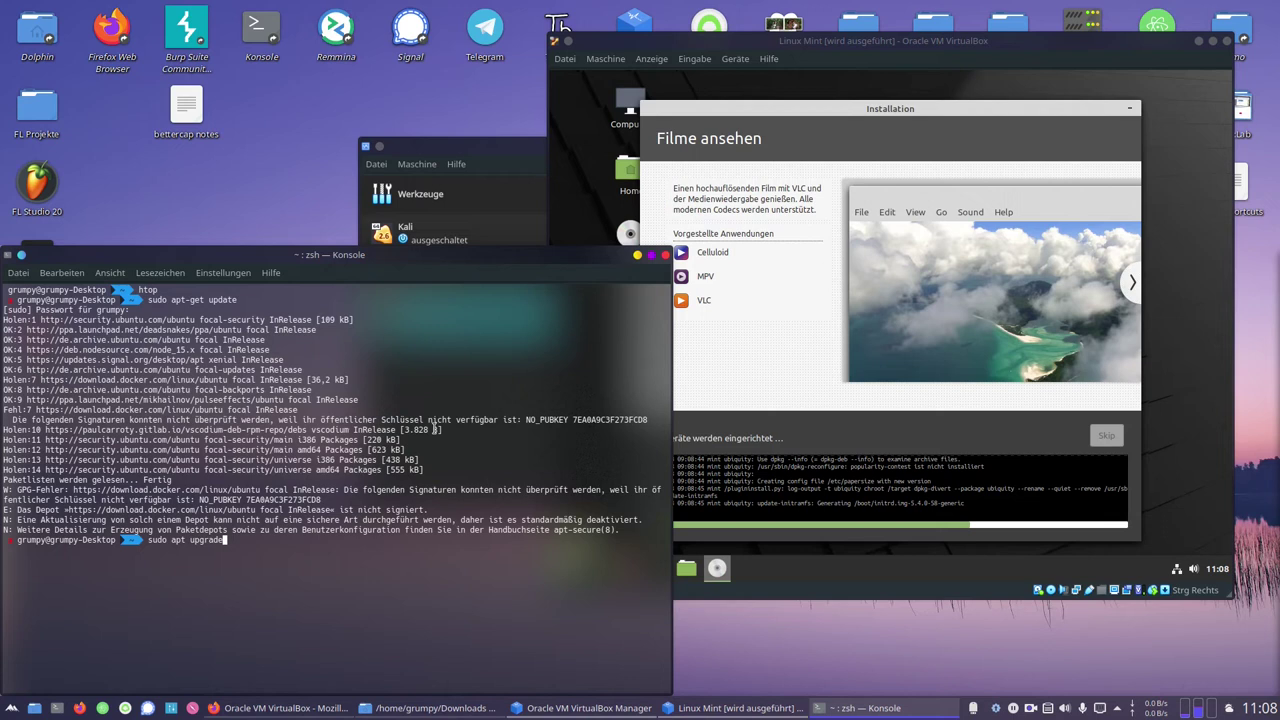
{"action": "key", "text": "Return"}
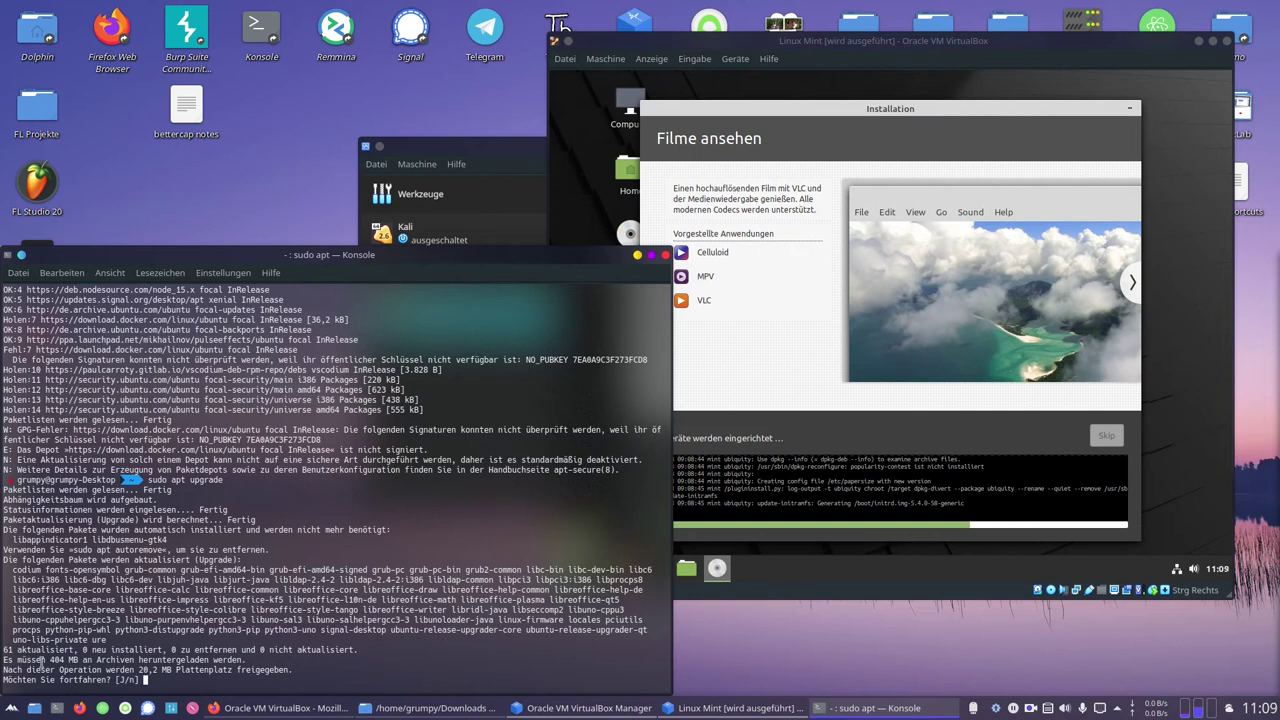
Highlight the package count, libreoffice-calc, python3-uno and python3-pip, then confirm the upgrade with j
{"action": "double_click", "coordinate": [5, 650]}
{"action": "double_click", "coordinate": [150, 589]}
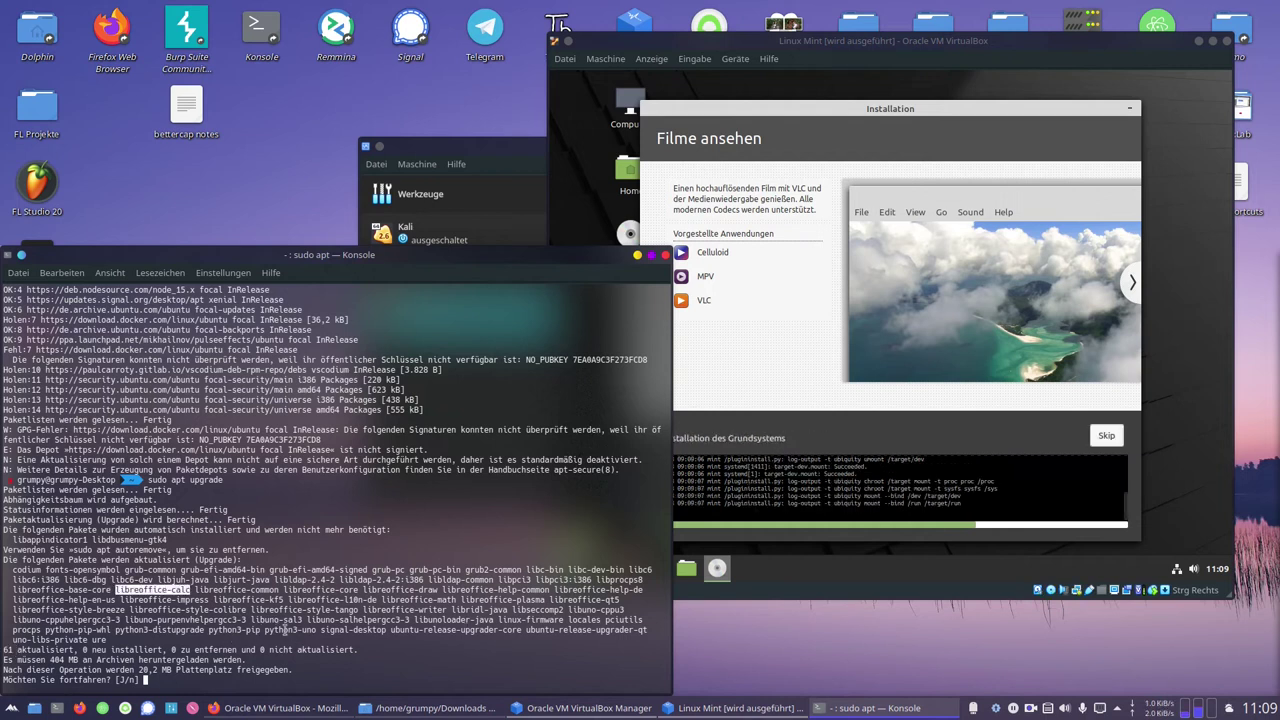
{"action": "double_click", "coordinate": [283, 629]}
{"action": "double_click", "coordinate": [253, 630]}
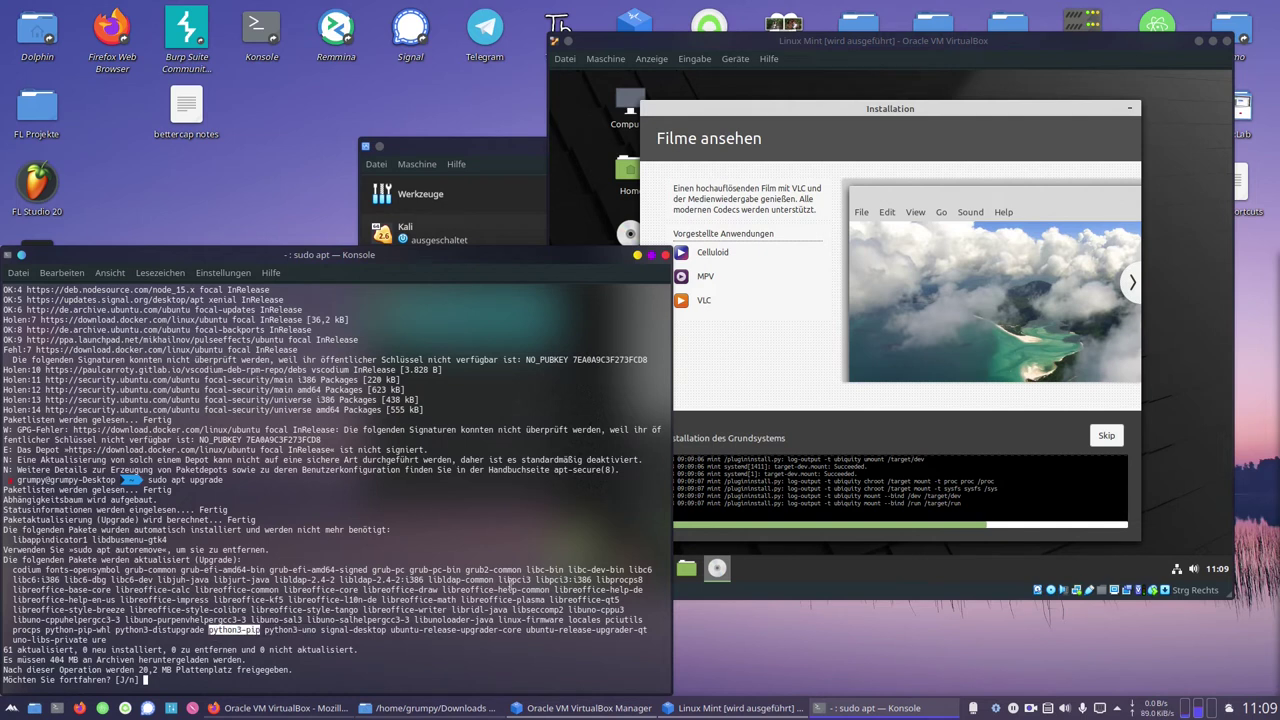
{"action": "left_click", "coordinate": [350, 569]}
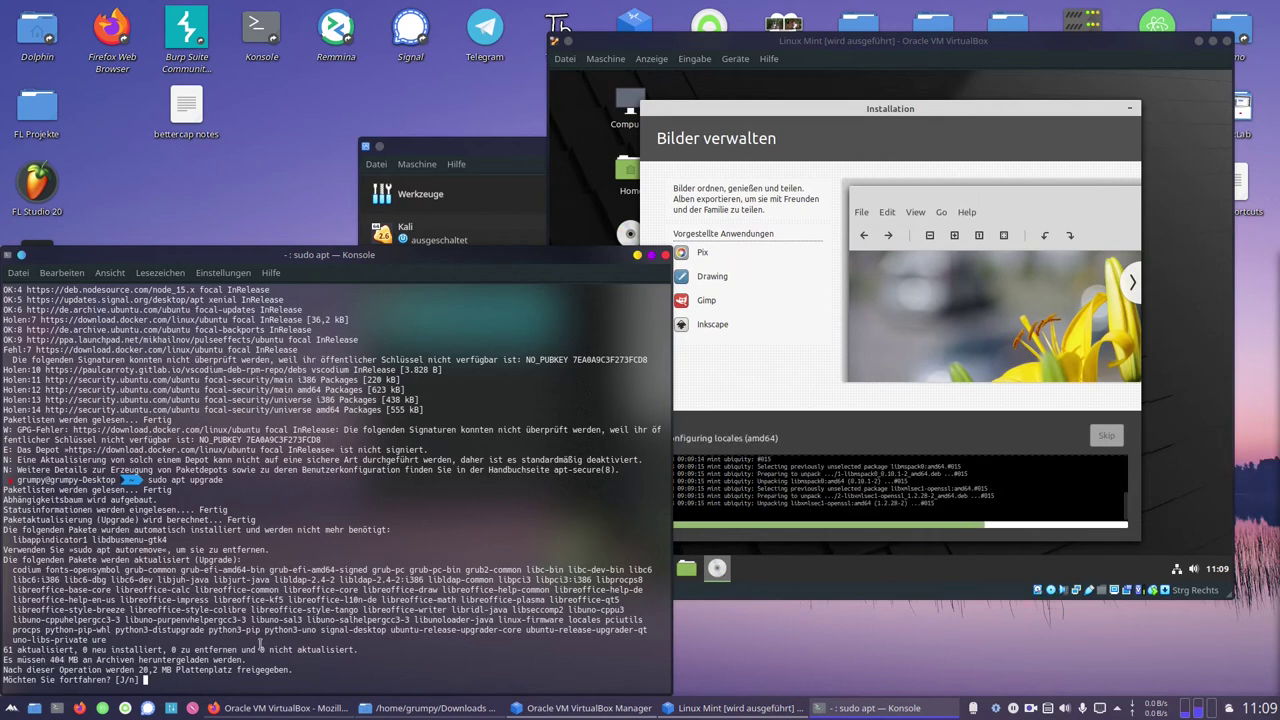
{"action": "type", "text": "j"}
{"action": "key", "text": "Return"}
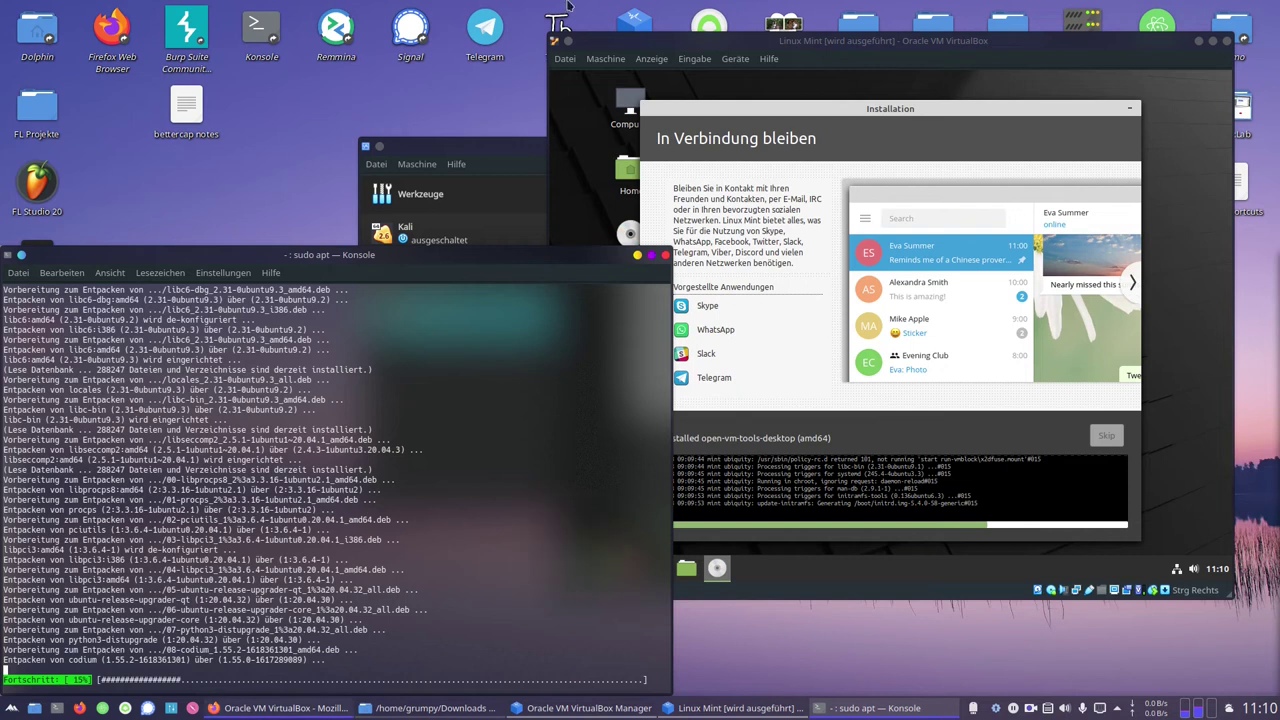
Rearrange the host terminal and VM windows and open a terminal in the Mint guest
{"action": "left_click_drag", "start_coordinate": [688, 44], "coordinate": [691, 108]}
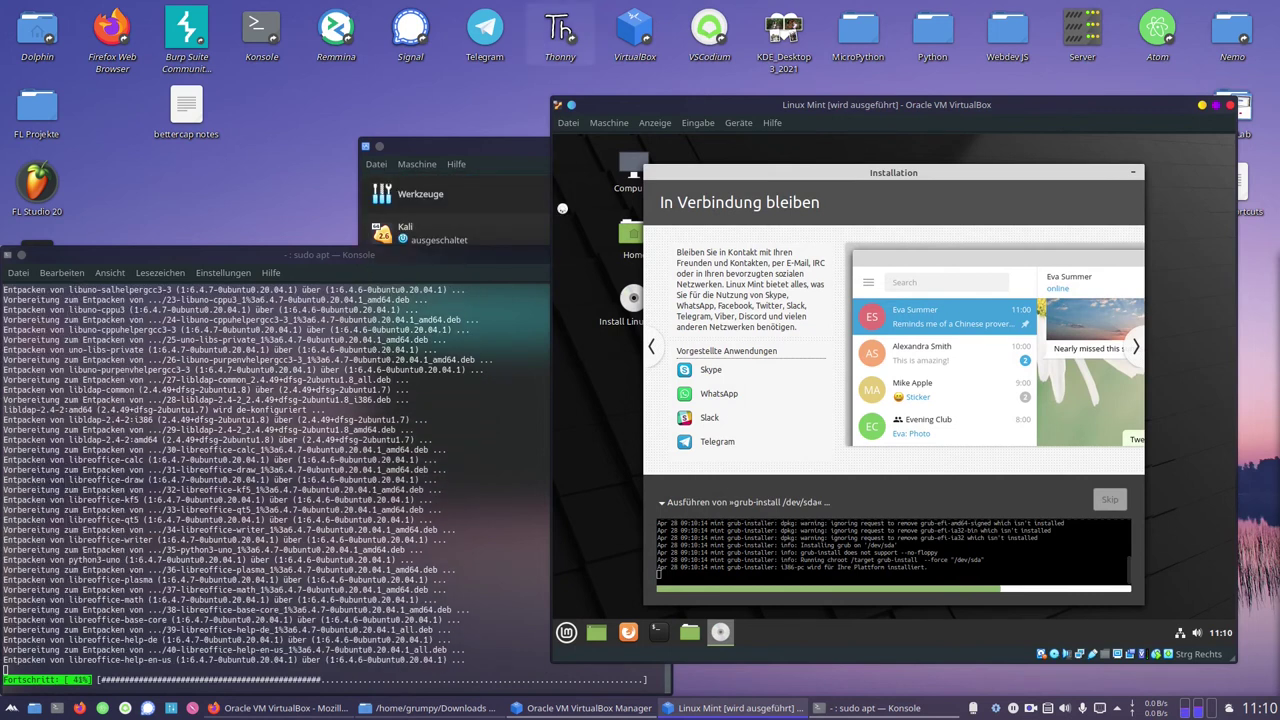
{"action": "left_click_drag", "start_coordinate": [461, 257], "coordinate": [519, 237]}
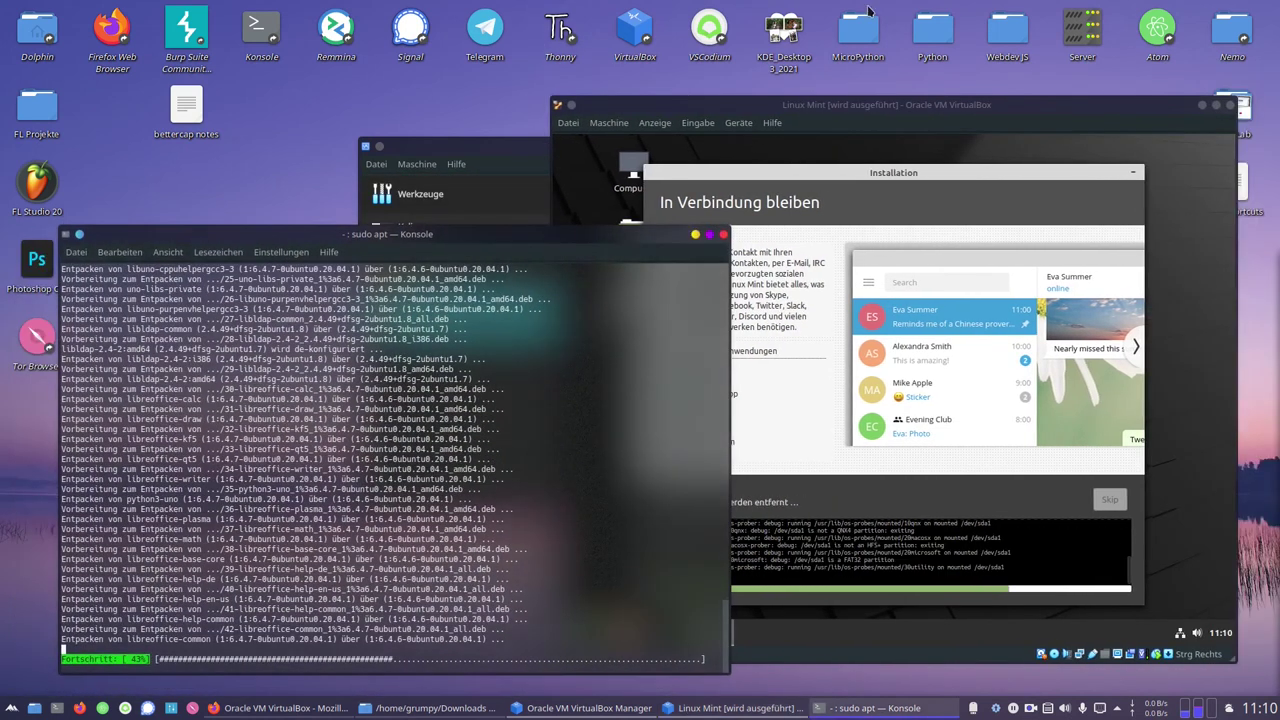
{"action": "left_click", "coordinate": [910, 110]}
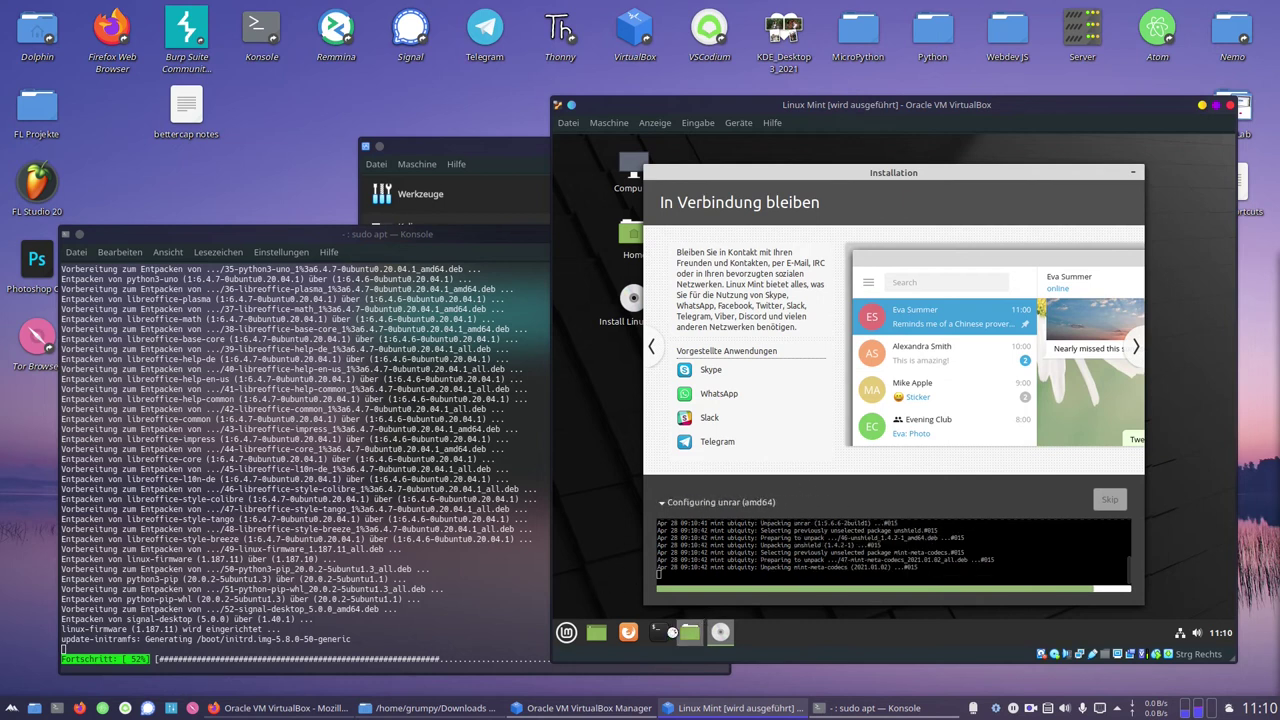
{"action": "left_click", "coordinate": [658, 632]}
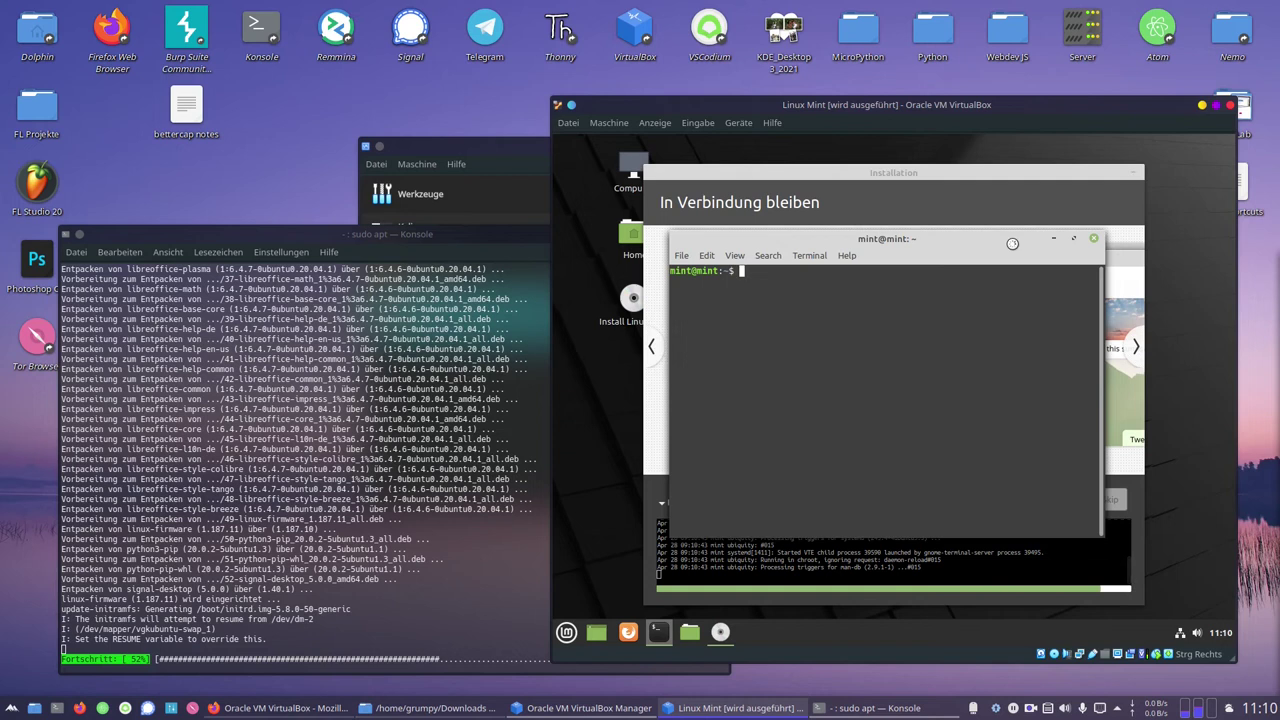
{"action": "left_click", "coordinate": [274, 525]}
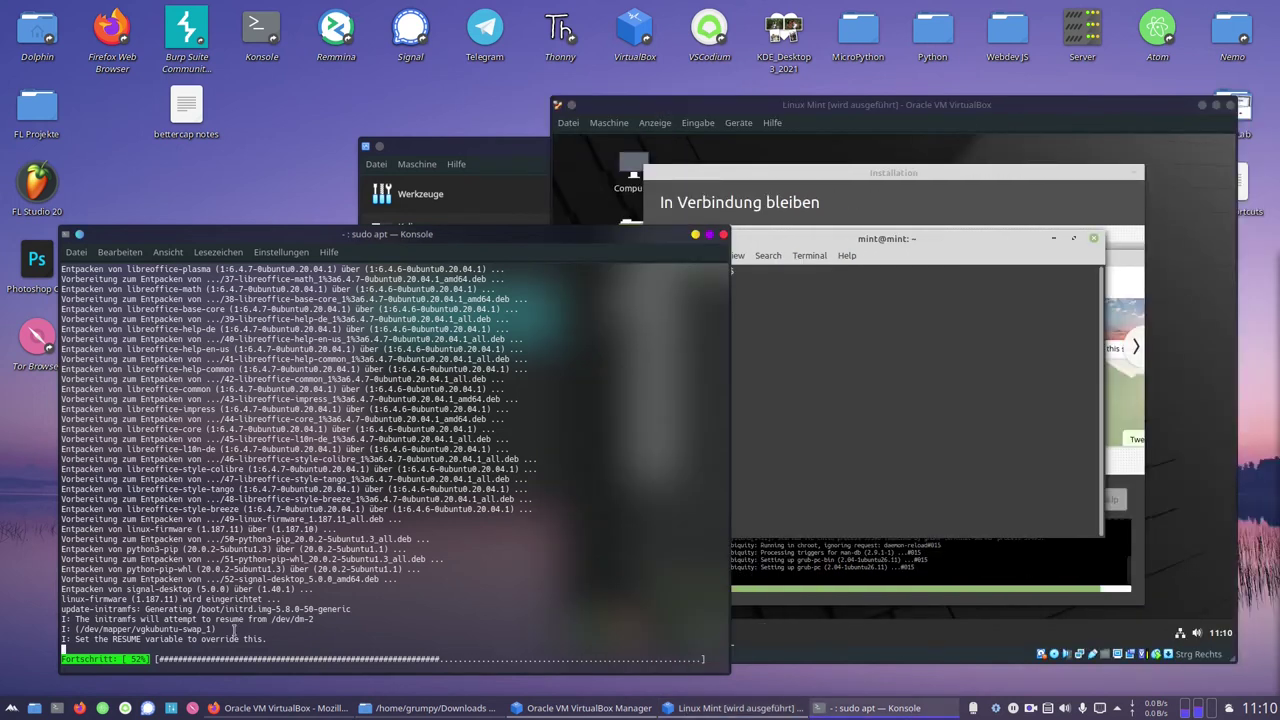
{"action": "left_click", "coordinate": [937, 258]}
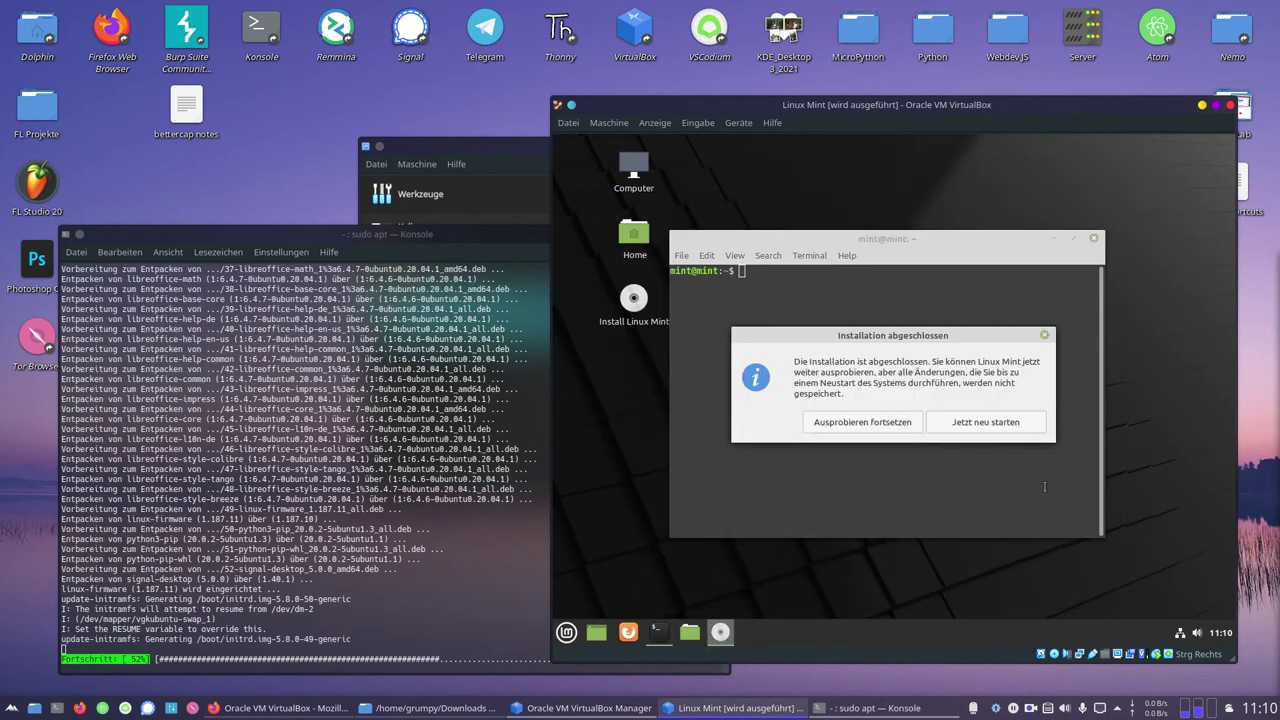
Close the guest terminal, restart into the installed system, and confirm the medium-removal prompt
{"action": "left_click", "coordinate": [1096, 240]}
{"action": "left_click", "coordinate": [974, 419]}
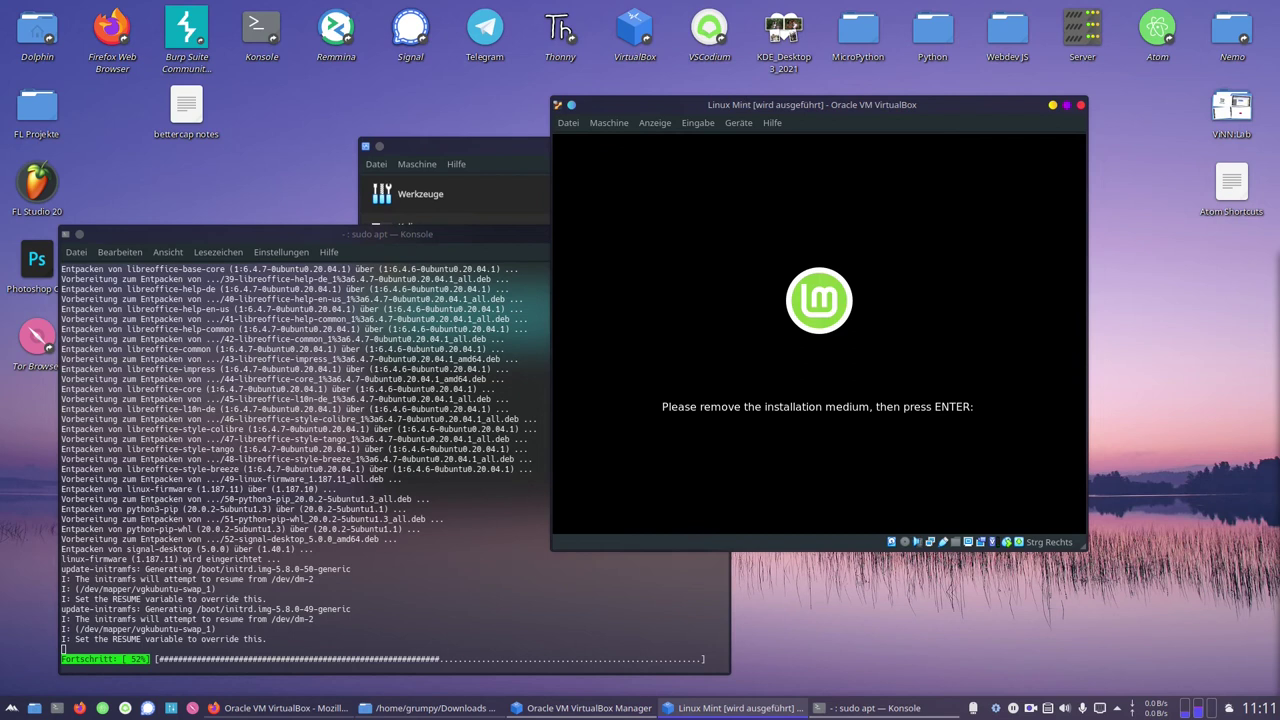
{"action": "key", "text": "Return"}
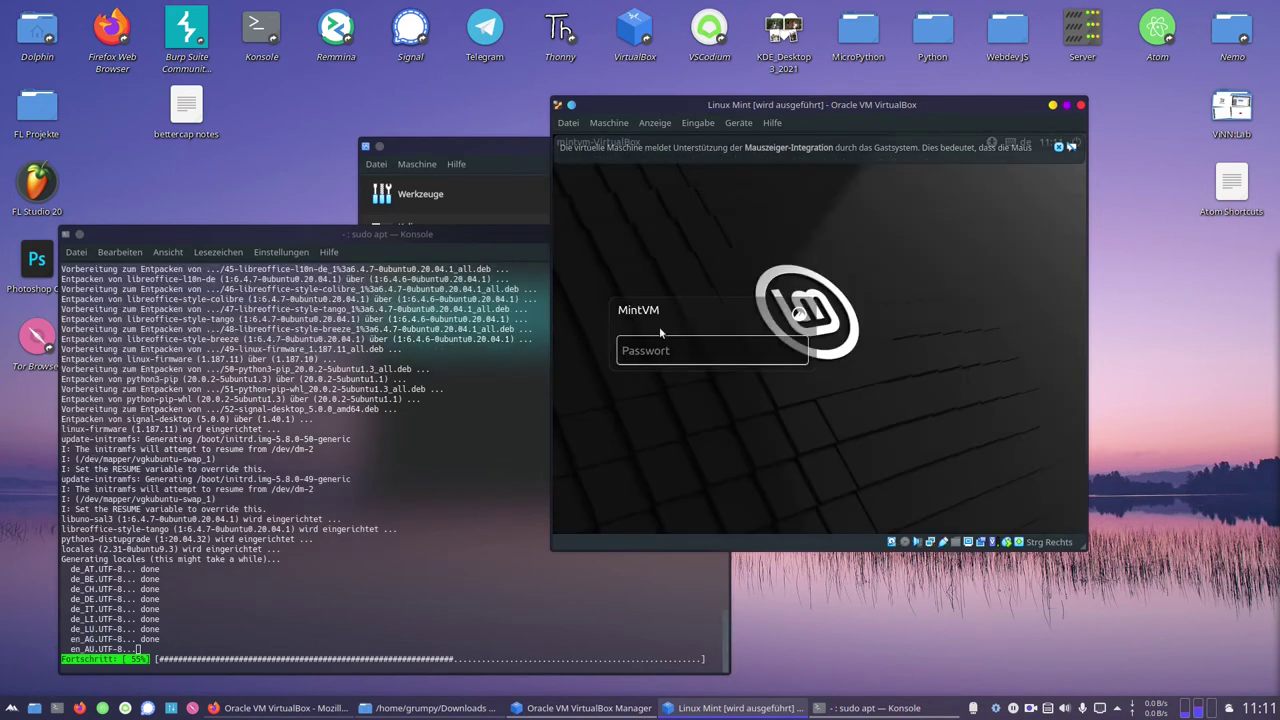
Log into the Mint guest with the password and dismiss the mouse-integration, graphics-driver and network notices
{"action": "type", "text": "*"}
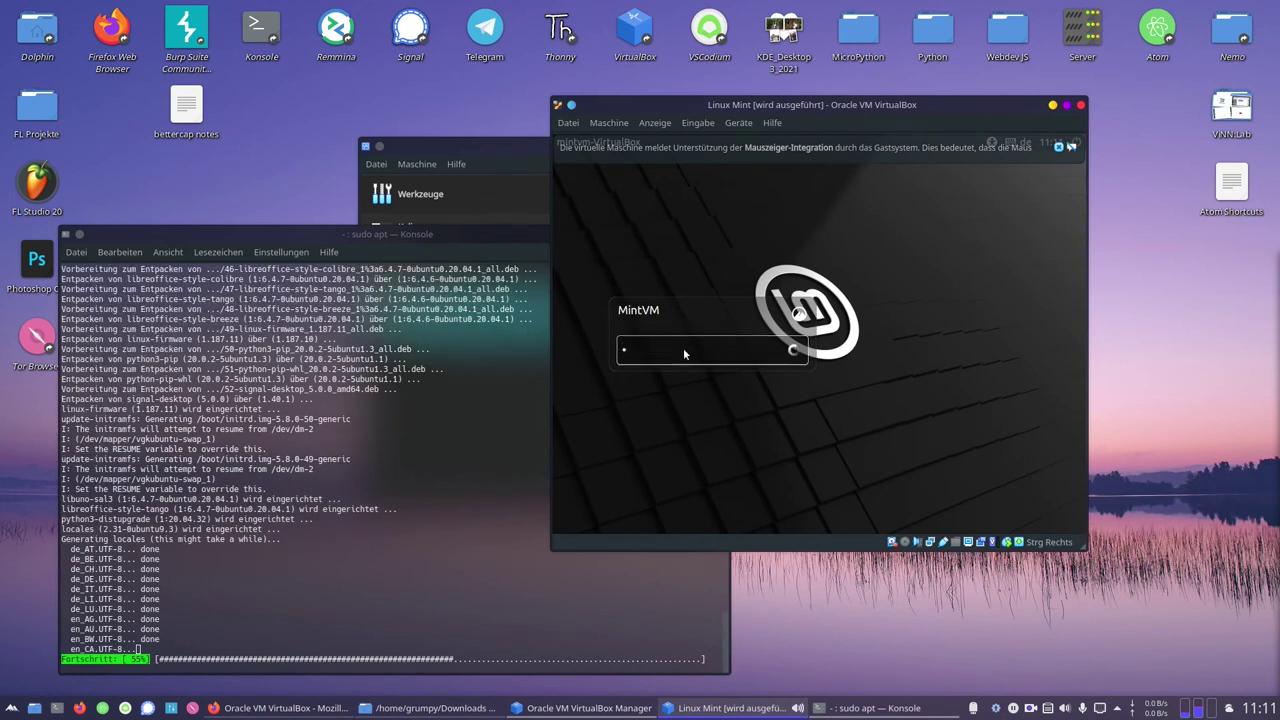
{"action": "key", "text": "Return"}
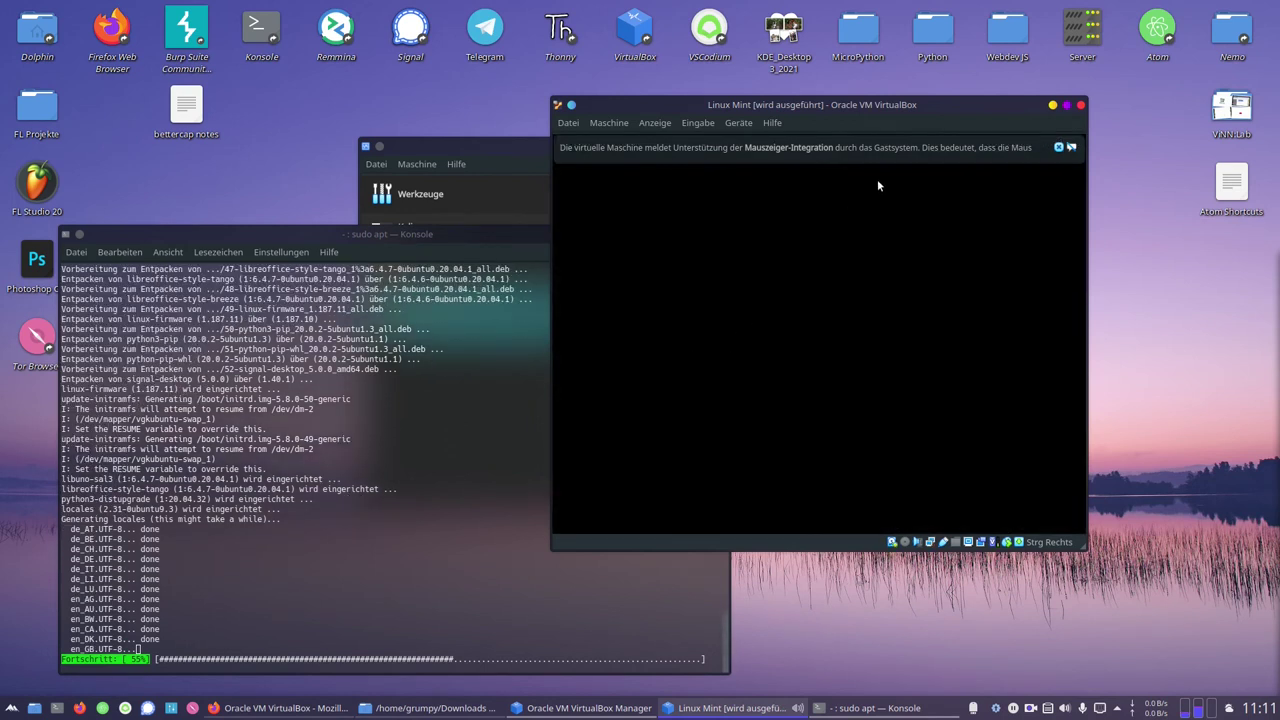
{"action": "left_click", "coordinate": [1059, 148]}
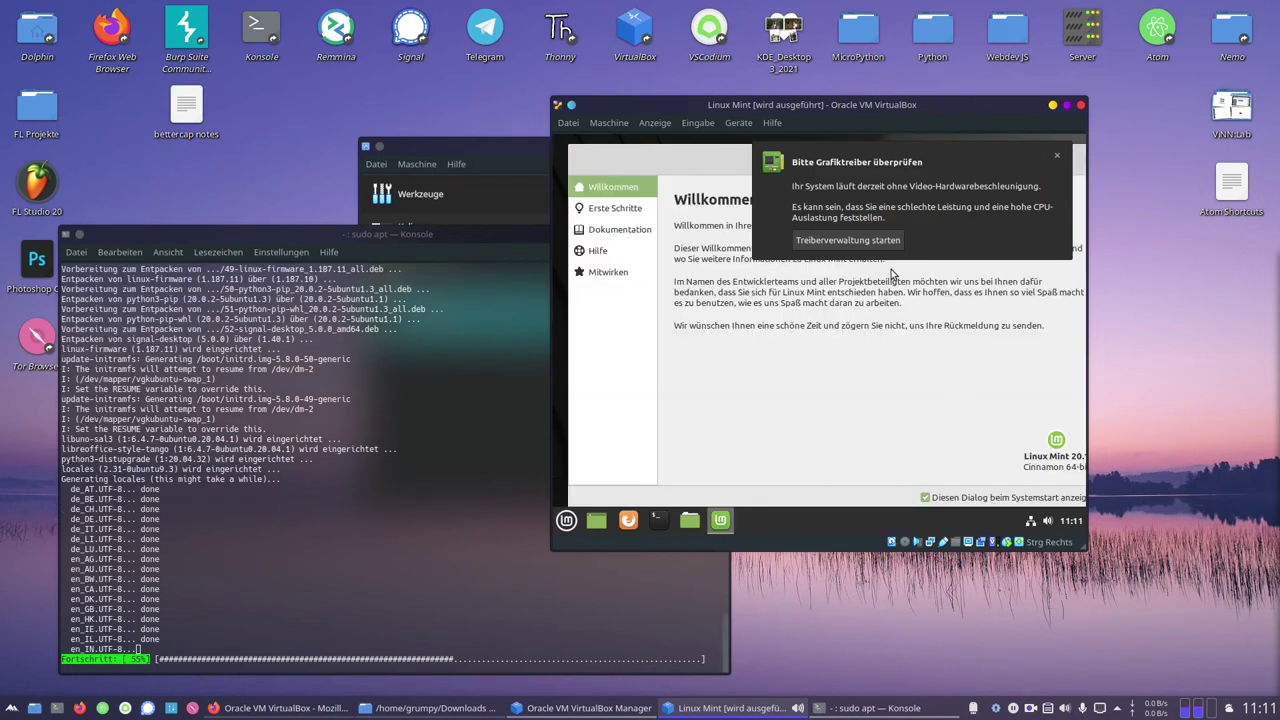
{"action": "left_click", "coordinate": [1057, 155]}
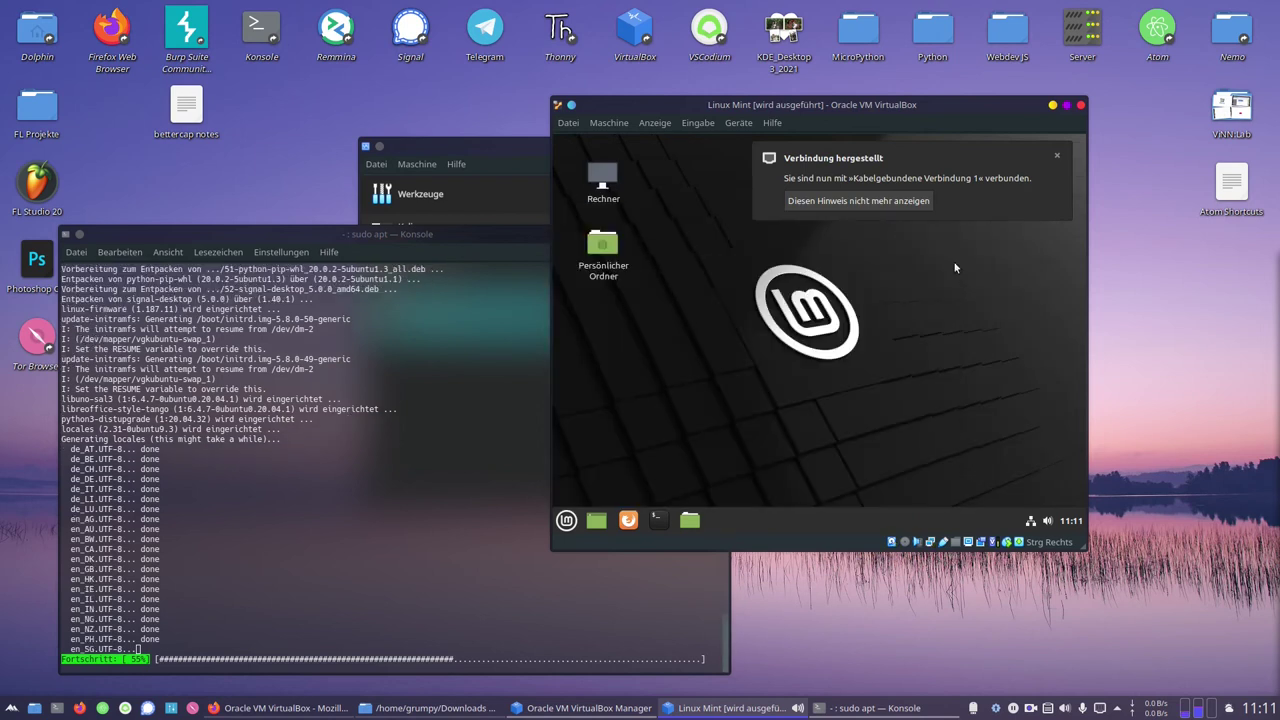
{"action": "left_click", "coordinate": [1057, 158]}
{"action": "left_click", "coordinate": [566, 520]}
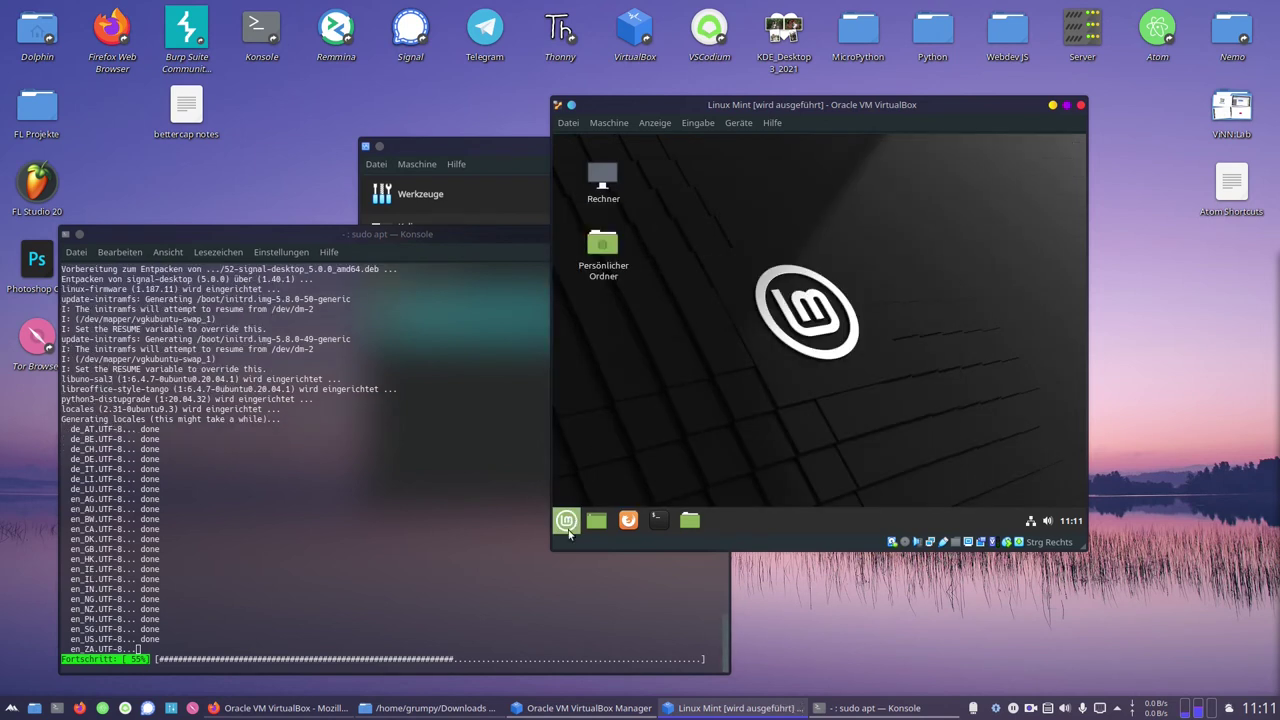
In the guest's system settings, choose the 1360x768 screen resolution under display
{"action": "left_click", "coordinate": [587, 284]}
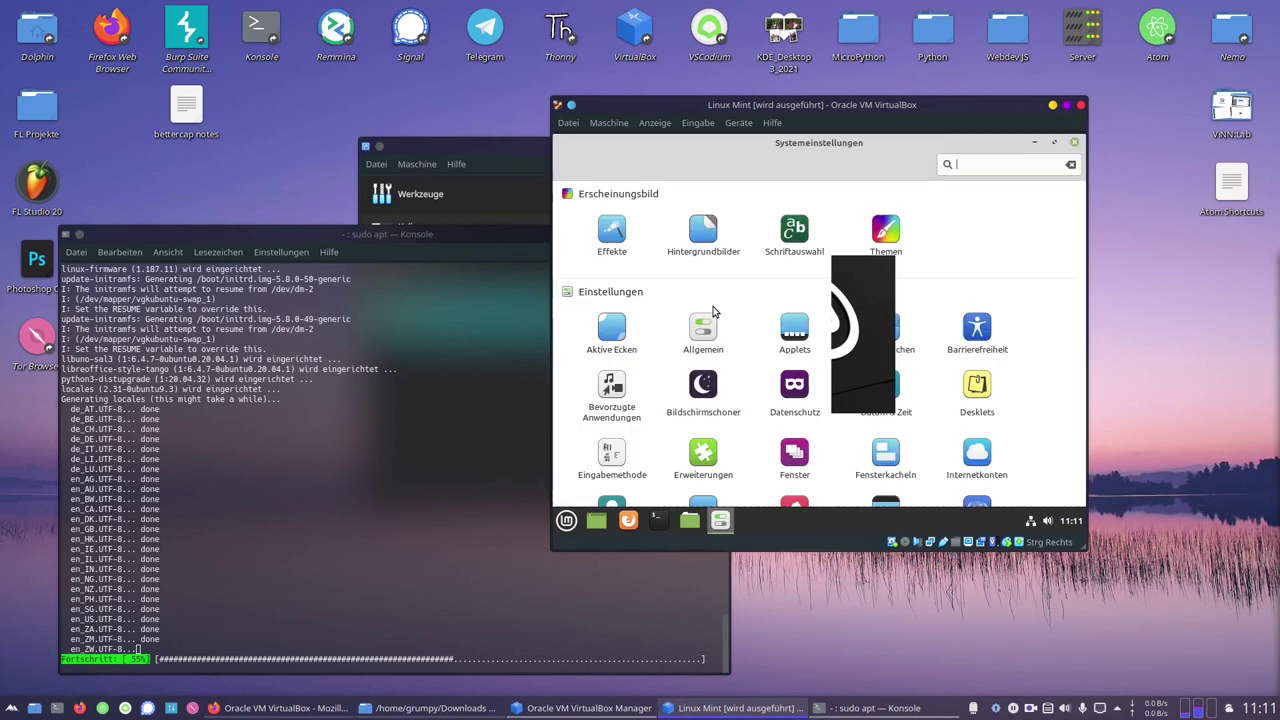
{"action": "scroll", "coordinate": [792, 302], "scroll_direction": "down", "scroll_amount": 2}
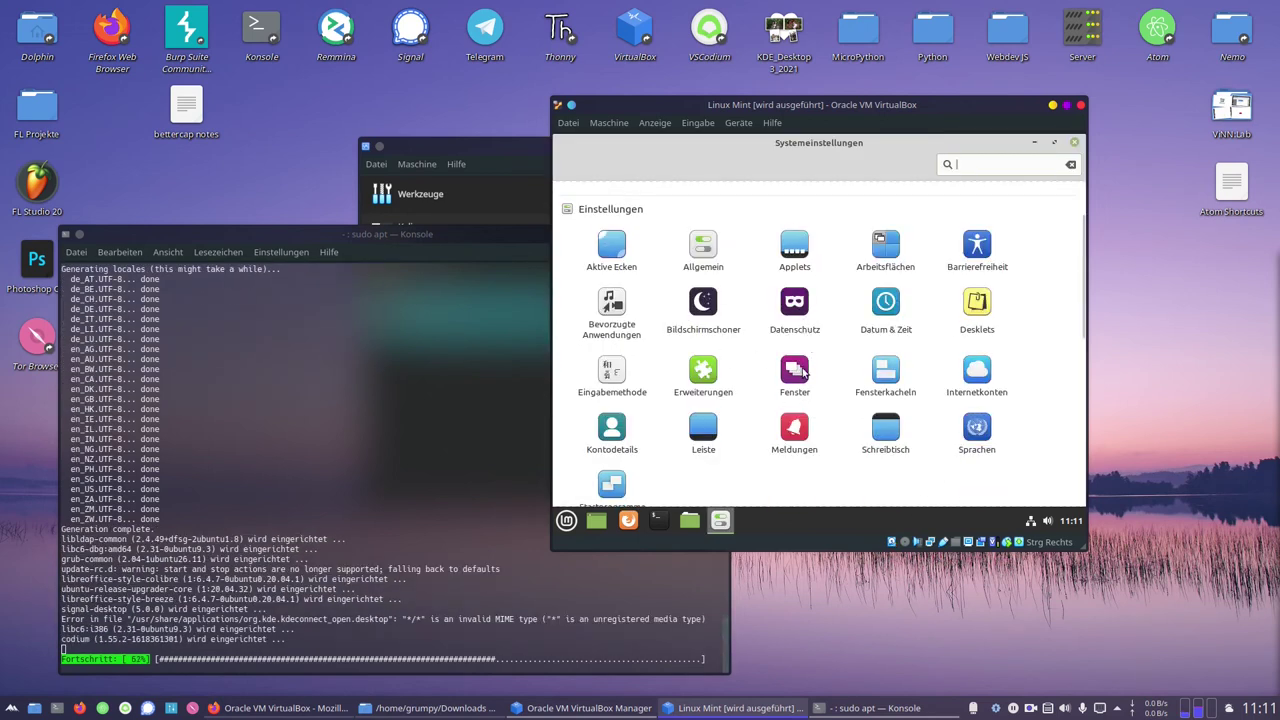
{"action": "scroll", "coordinate": [903, 390], "scroll_direction": "up", "scroll_amount": 2}
{"action": "scroll", "coordinate": [896, 380], "scroll_direction": "down", "scroll_amount": 5}
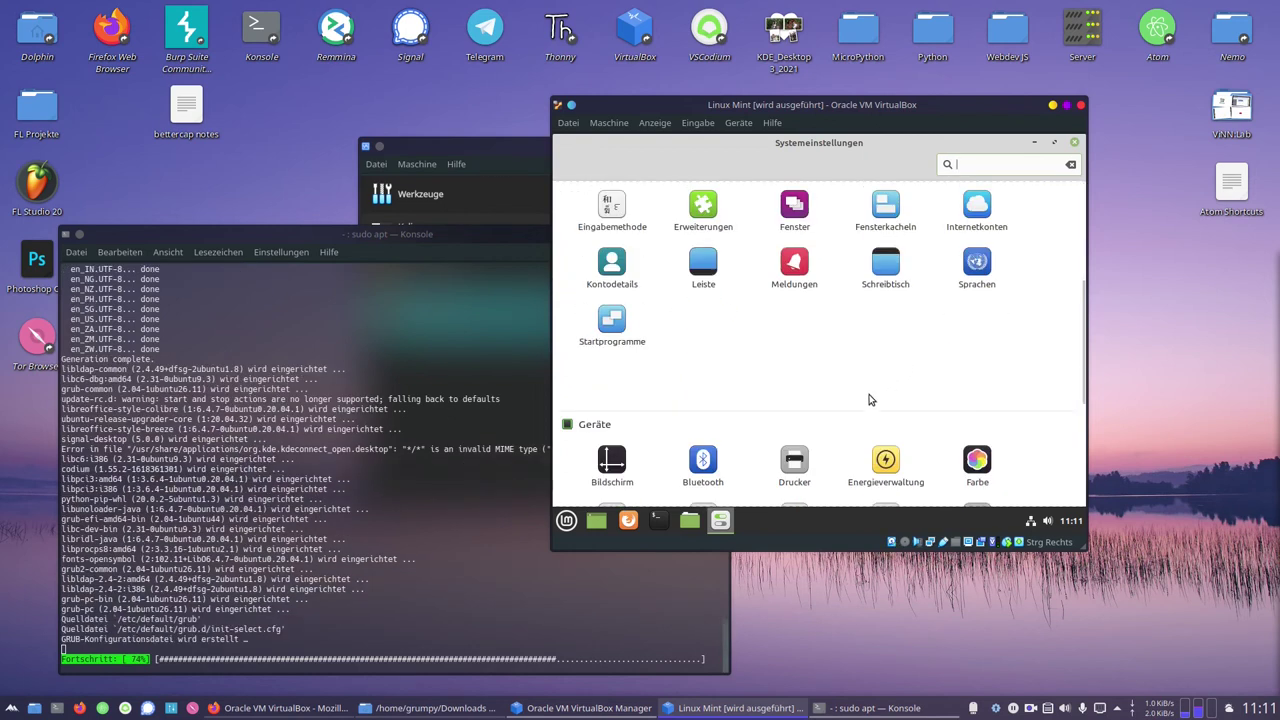
{"action": "left_click", "coordinate": [612, 460]}
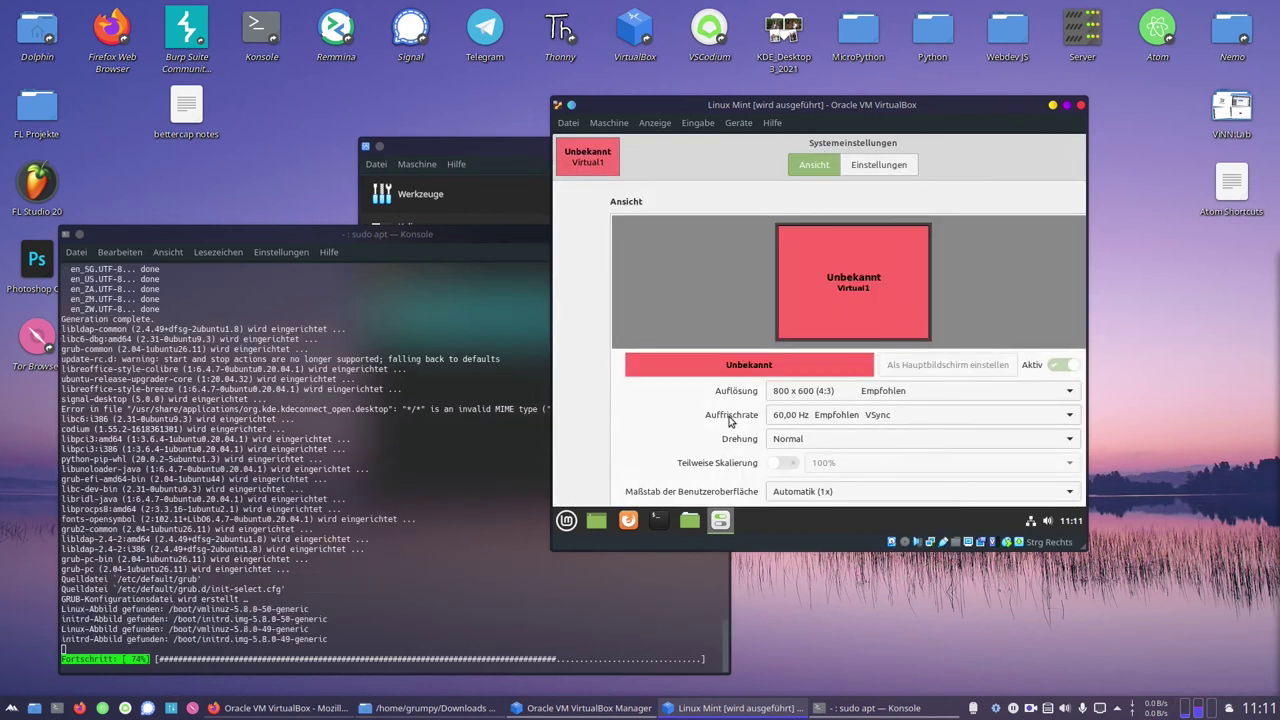
{"action": "left_click", "coordinate": [808, 393]}
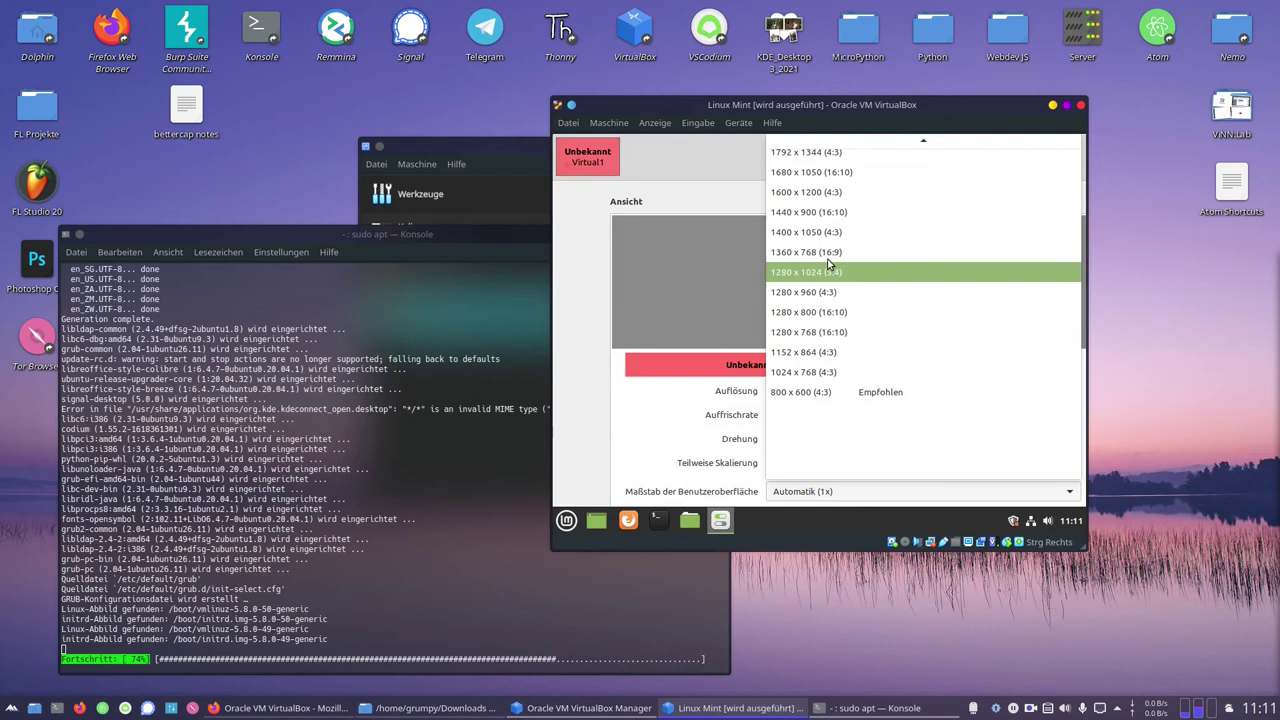
{"action": "left_click", "coordinate": [808, 252]}
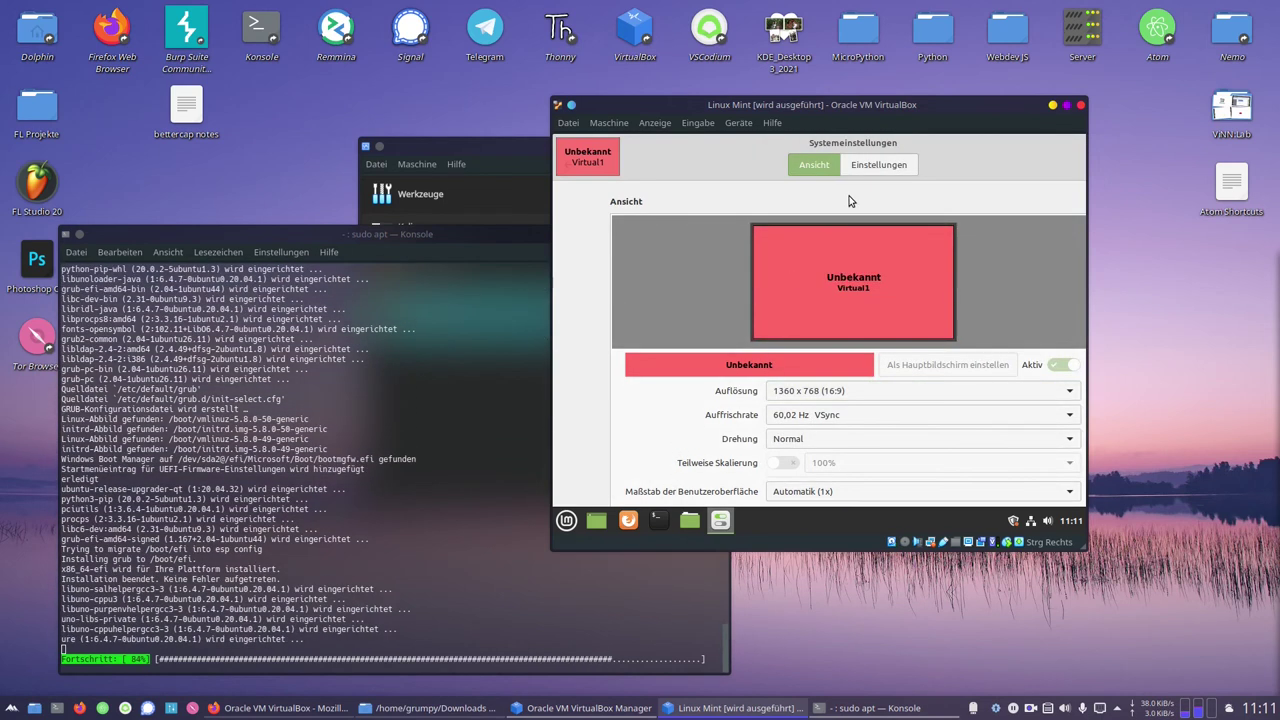
Resize the display settings window, apply 1360x768 with Anwenden and keep the new resolution
{"action": "left_click_drag", "start_coordinate": [1010, 148], "coordinate": [903, 149]}
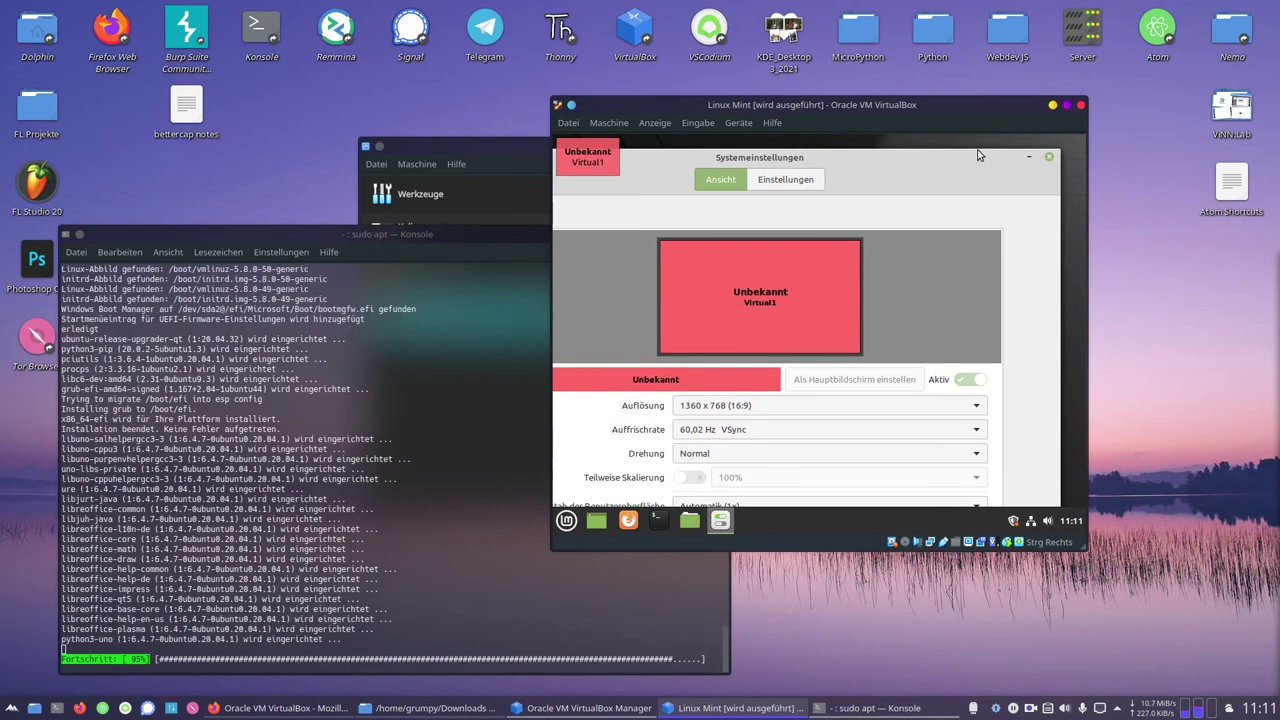
{"action": "left_click_drag", "start_coordinate": [985, 292], "coordinate": [918, 518]}
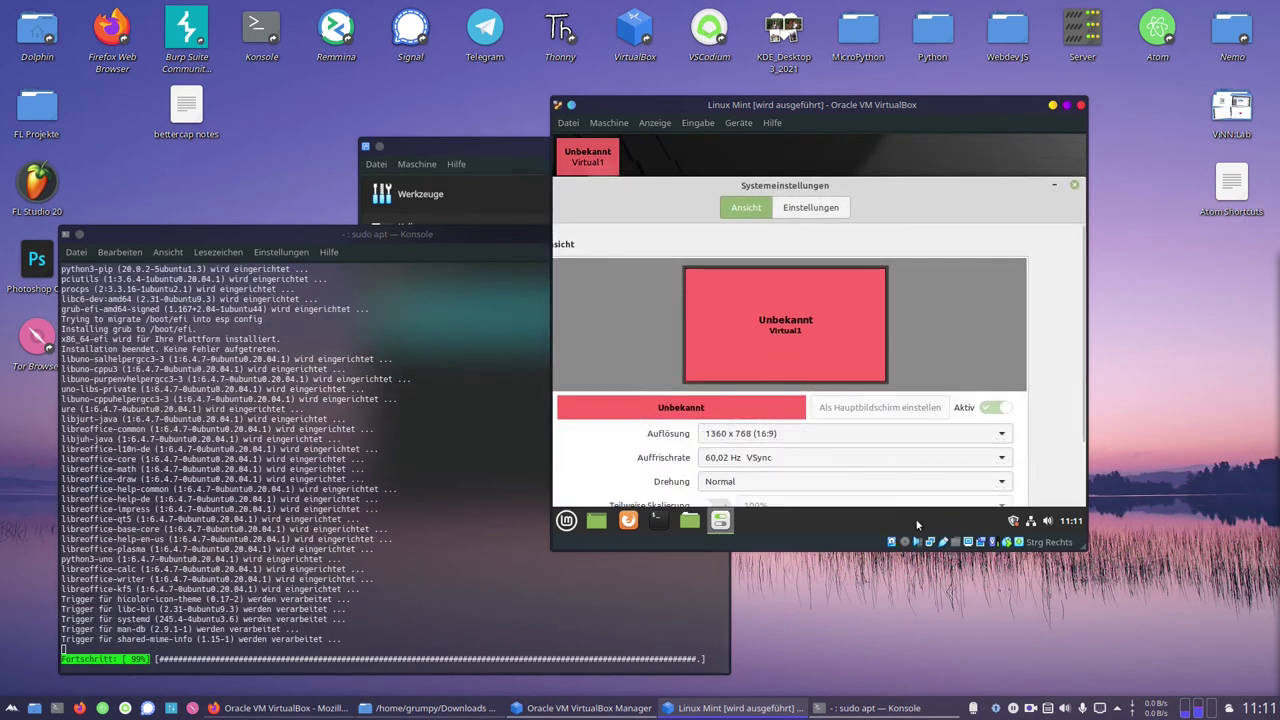
{"action": "left_click_drag", "start_coordinate": [961, 183], "coordinate": [950, 101]}
{"action": "left_click_drag", "start_coordinate": [818, 482], "coordinate": [819, 505]}
{"action": "scroll", "coordinate": [605, 436], "scroll_direction": "down", "scroll_amount": 1}
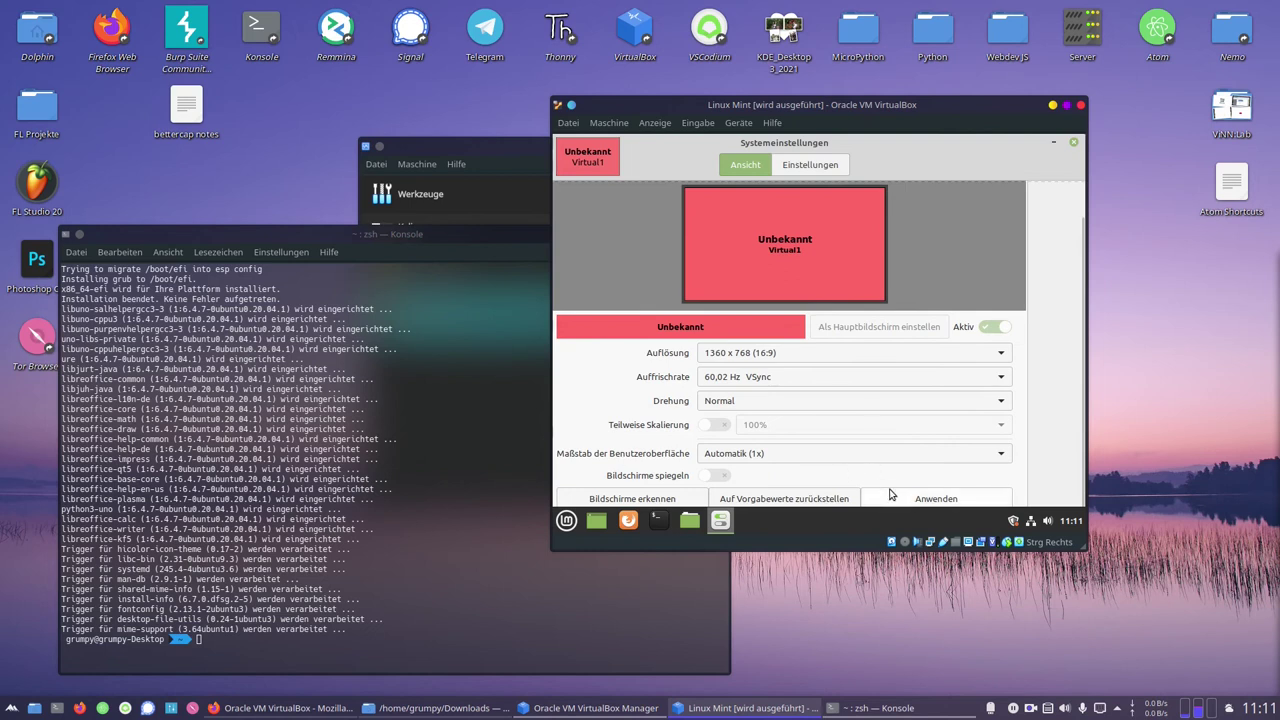
{"action": "left_click", "coordinate": [890, 495]}
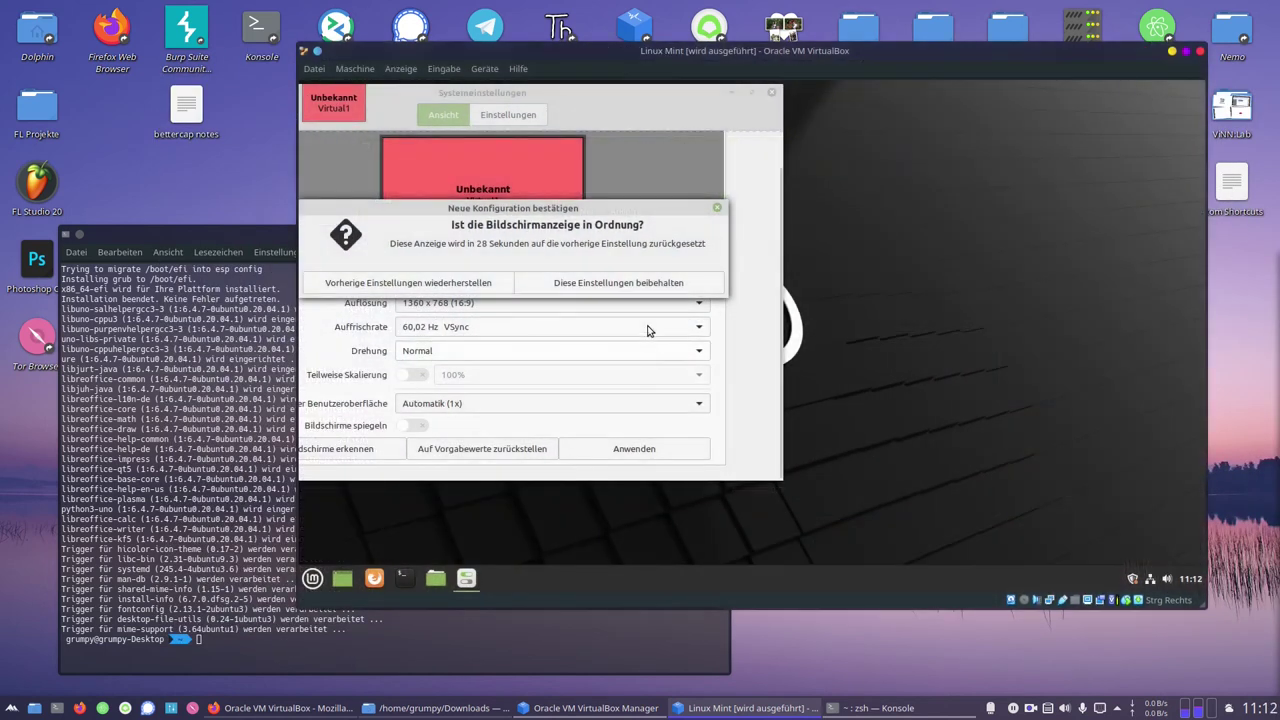
{"action": "left_click", "coordinate": [652, 293]}
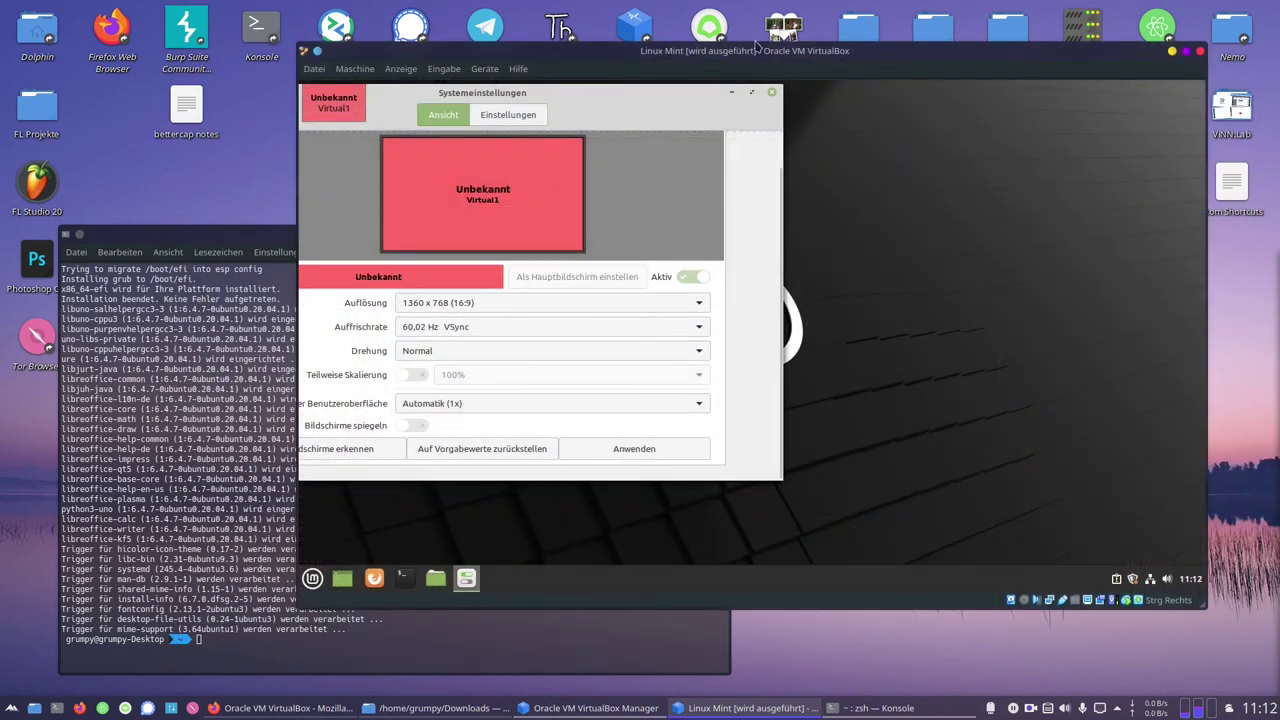
Close the guest display settings and bring the virtual machine window to the front
{"action": "left_click", "coordinate": [770, 93]}
{"action": "left_click_drag", "start_coordinate": [108, 300], "coordinate": [108, 310]}
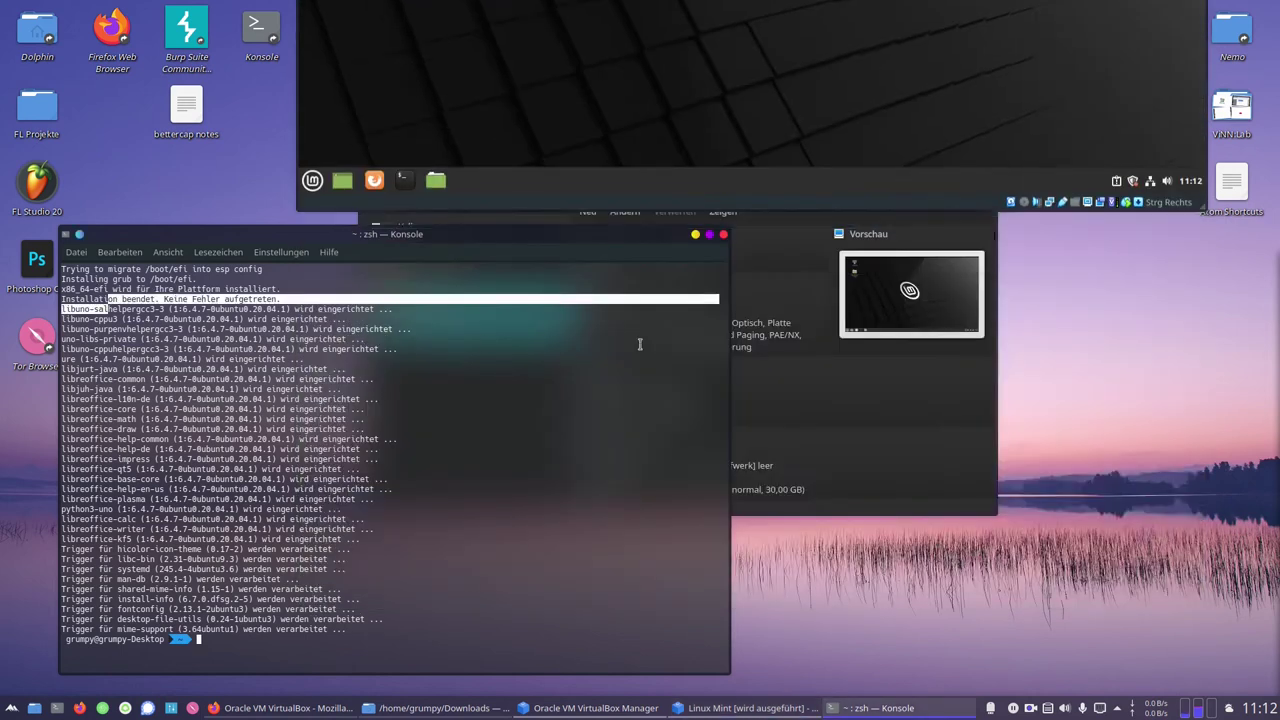
{"action": "left_click", "coordinate": [757, 146]}
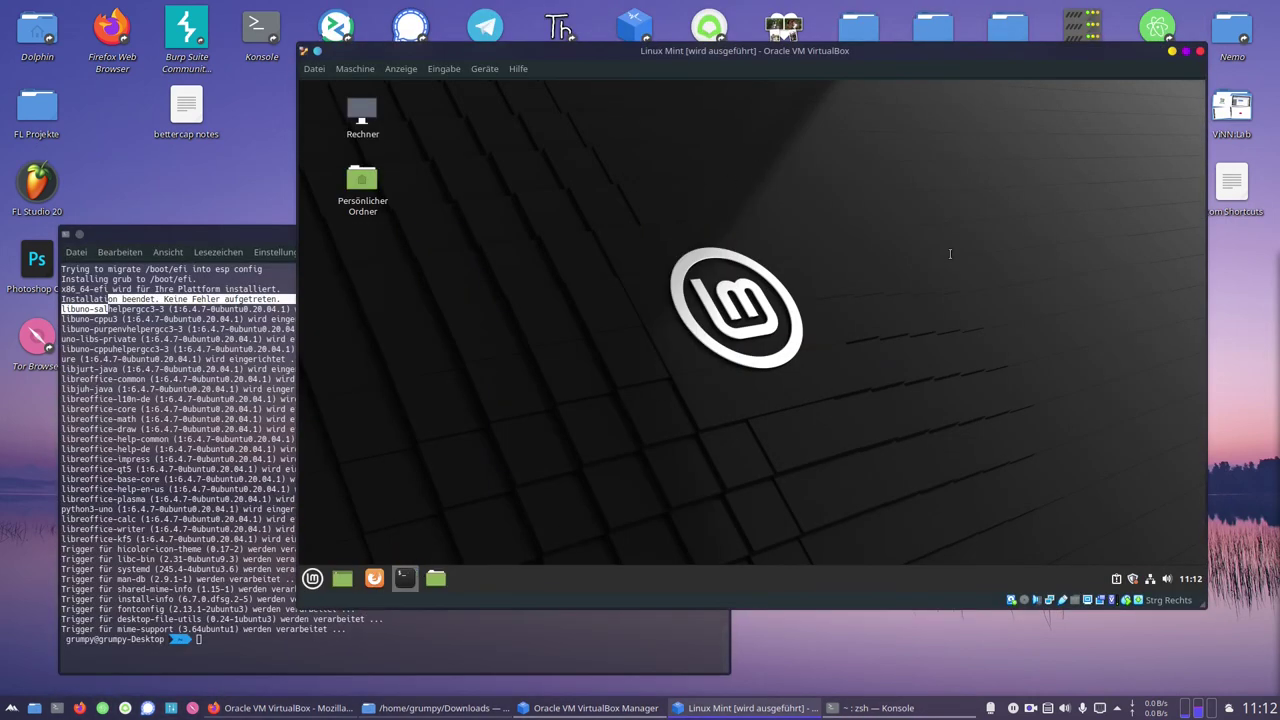
Open a guest terminal and refresh the package lists with sudo apt-get update
{"action": "key", "text": "ctrl+alt+t"}
{"action": "type", "text": "sudo apt-"}
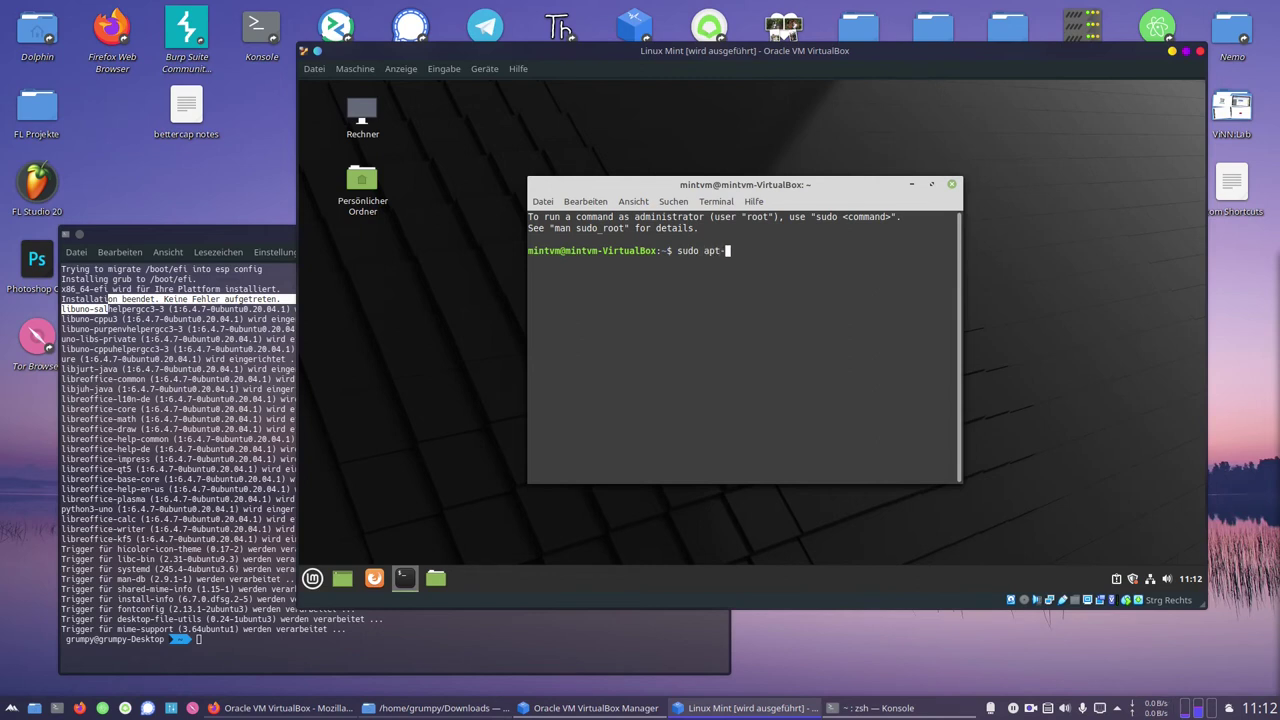
{"action": "type", "text": "get update"}
{"action": "key", "text": "Return"}
{"action": "key", "text": "Return"}
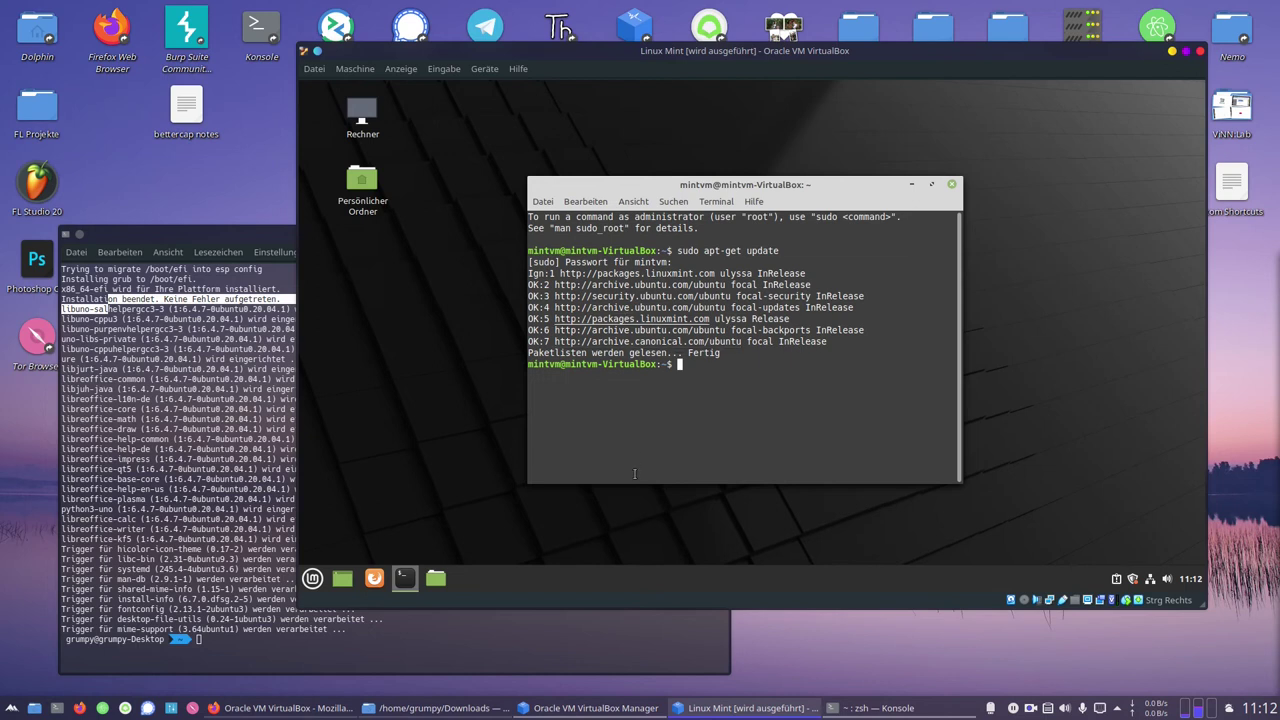
Install mc via sudo apt install, confirm with j, and launch Midnight Commander
{"action": "type", "text": "sudo apt install mc"}
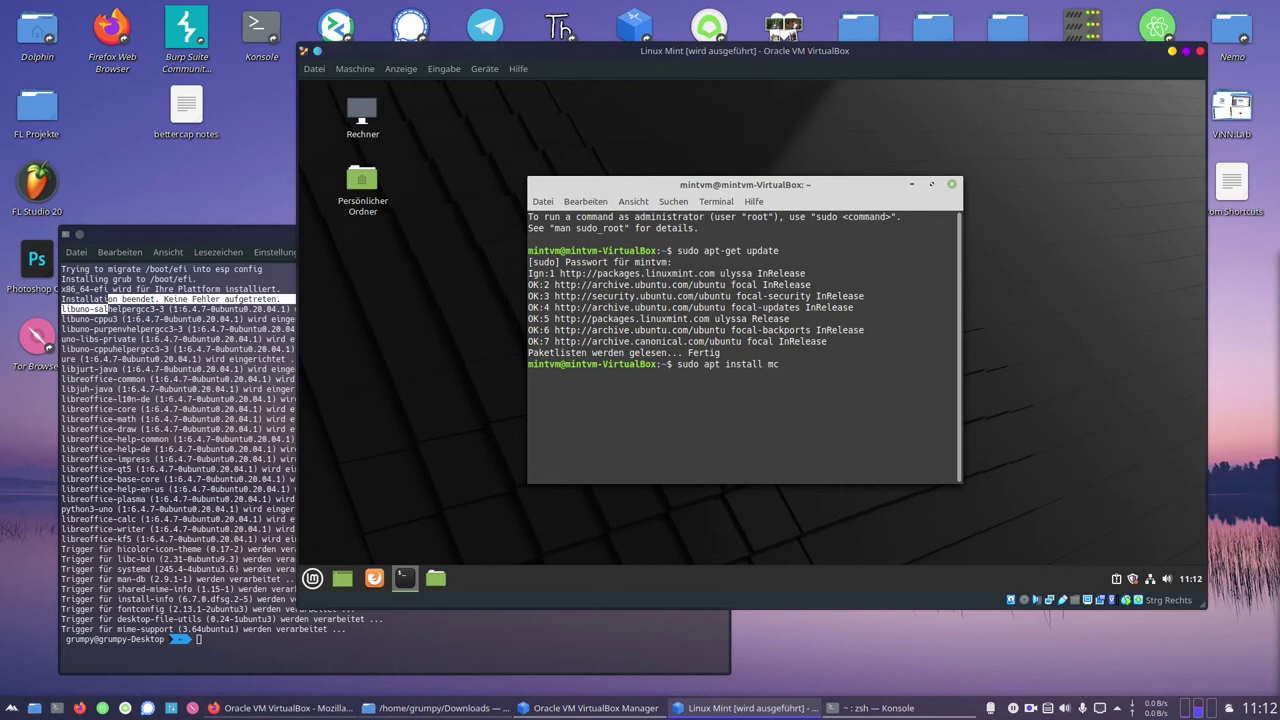
{"action": "key", "text": "Return"}
{"action": "type", "text": "j"}
{"action": "key", "text": "Return"}
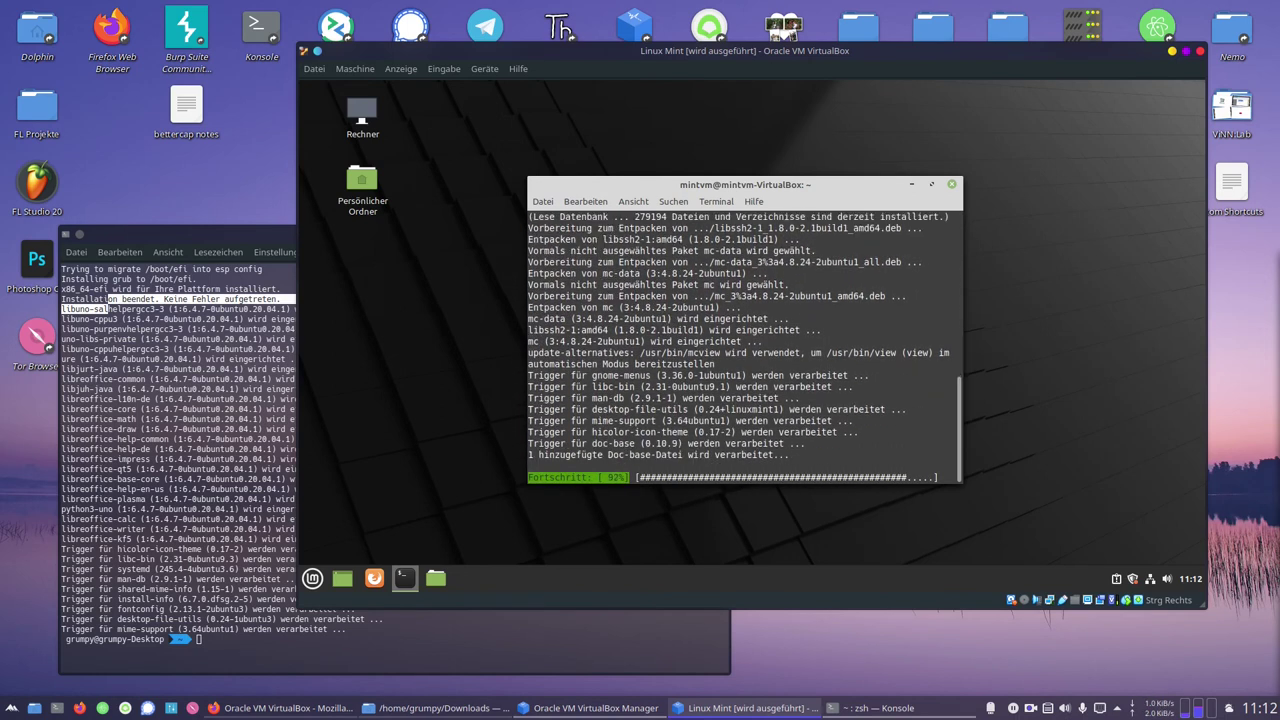
{"action": "type", "text": "mc"}
{"action": "key", "text": "Return"}
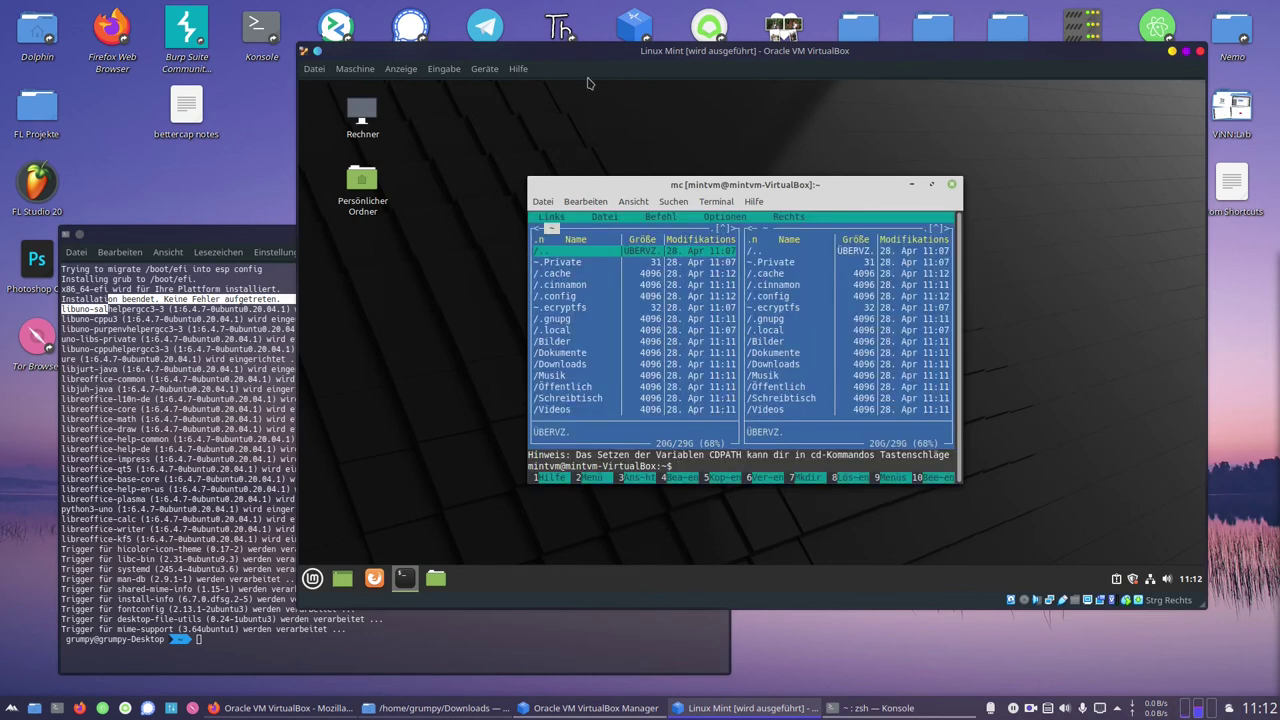
Maximise the terminal, quit mc, and install htop and nano, confirming with j
{"action": "double_click", "coordinate": [616, 186]}
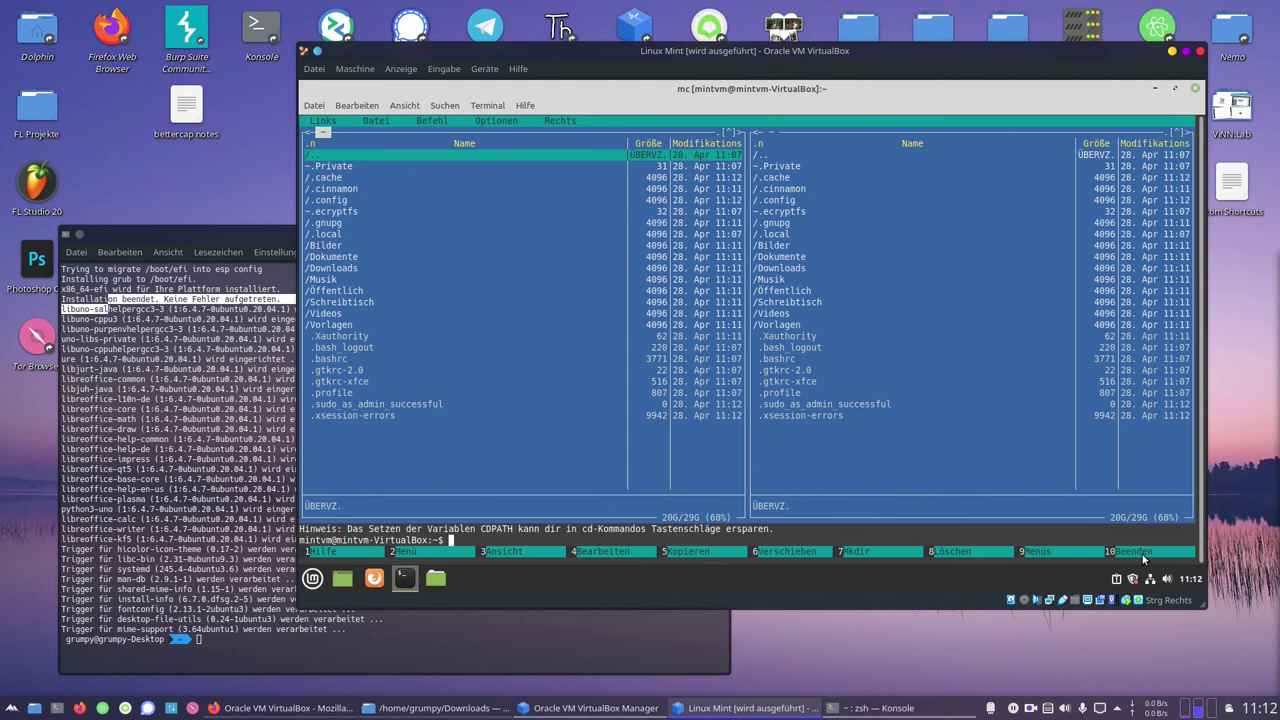
{"action": "left_click", "coordinate": [1140, 552]}
{"action": "type", "text": "sudo apt"}
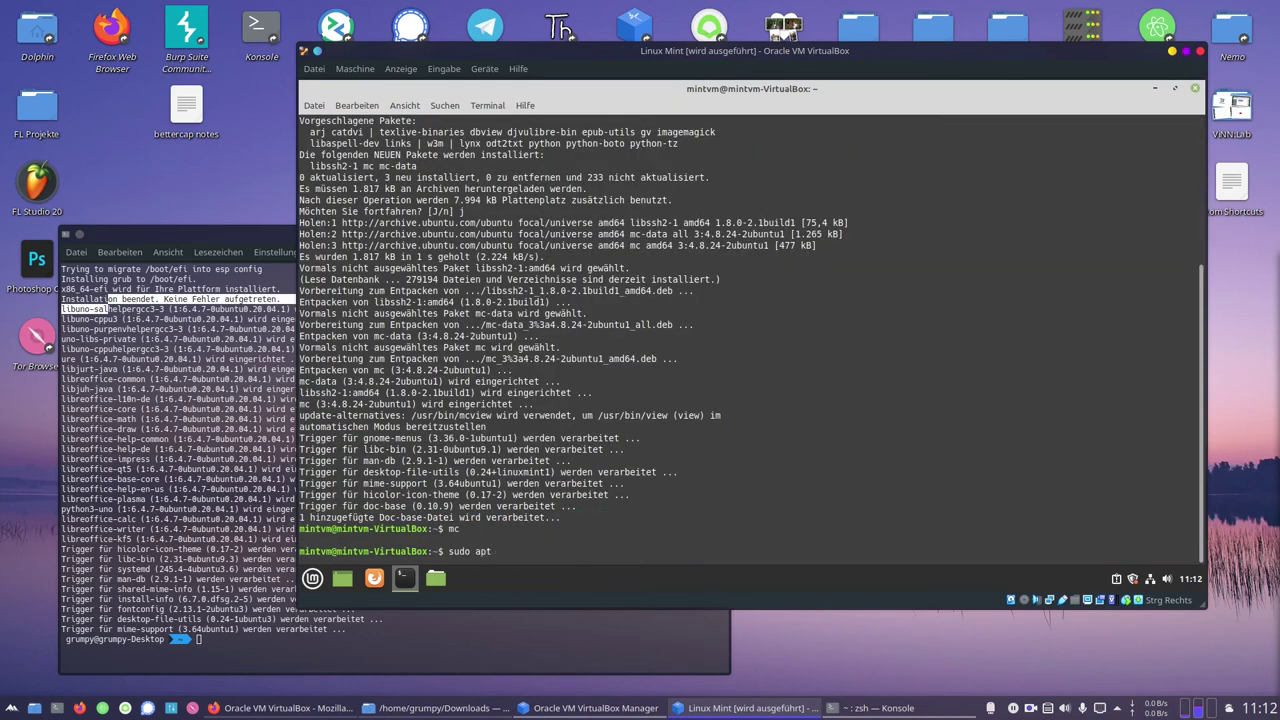
{"action": "type", "text": " install htop nano"}
{"action": "key", "text": "Return"}
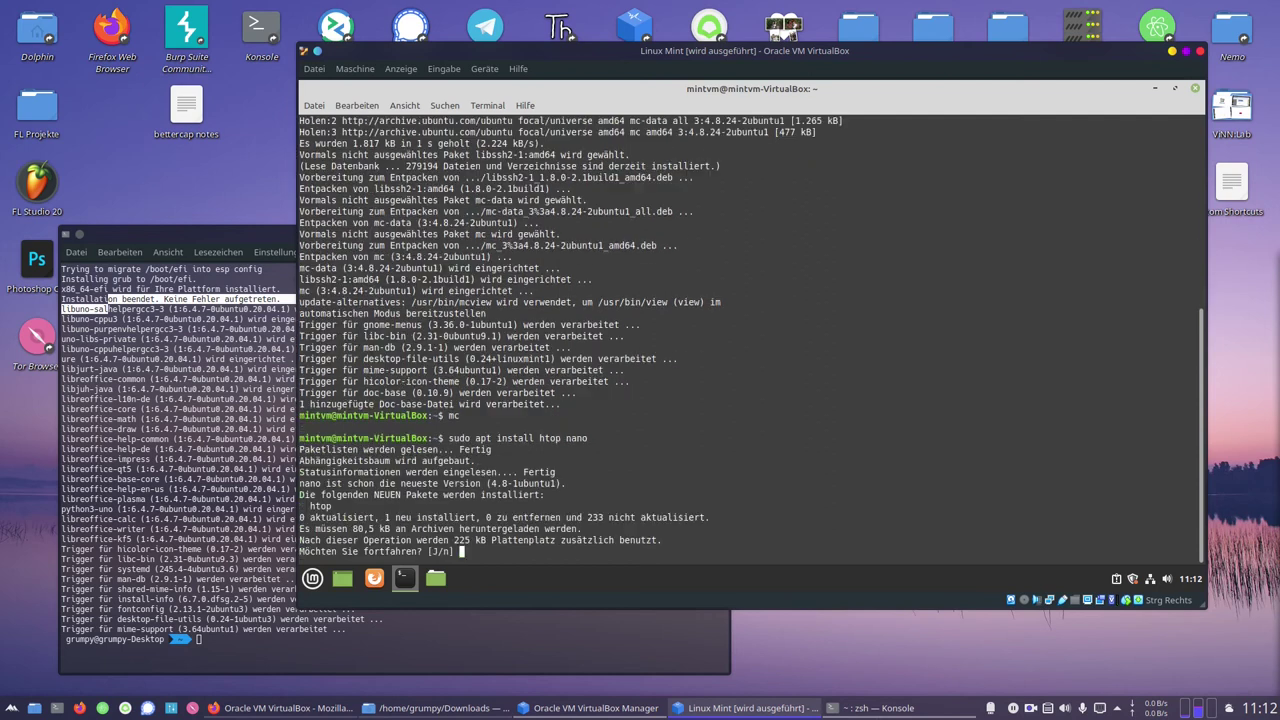
{"action": "type", "text": "j"}
{"action": "key", "text": "Return"}
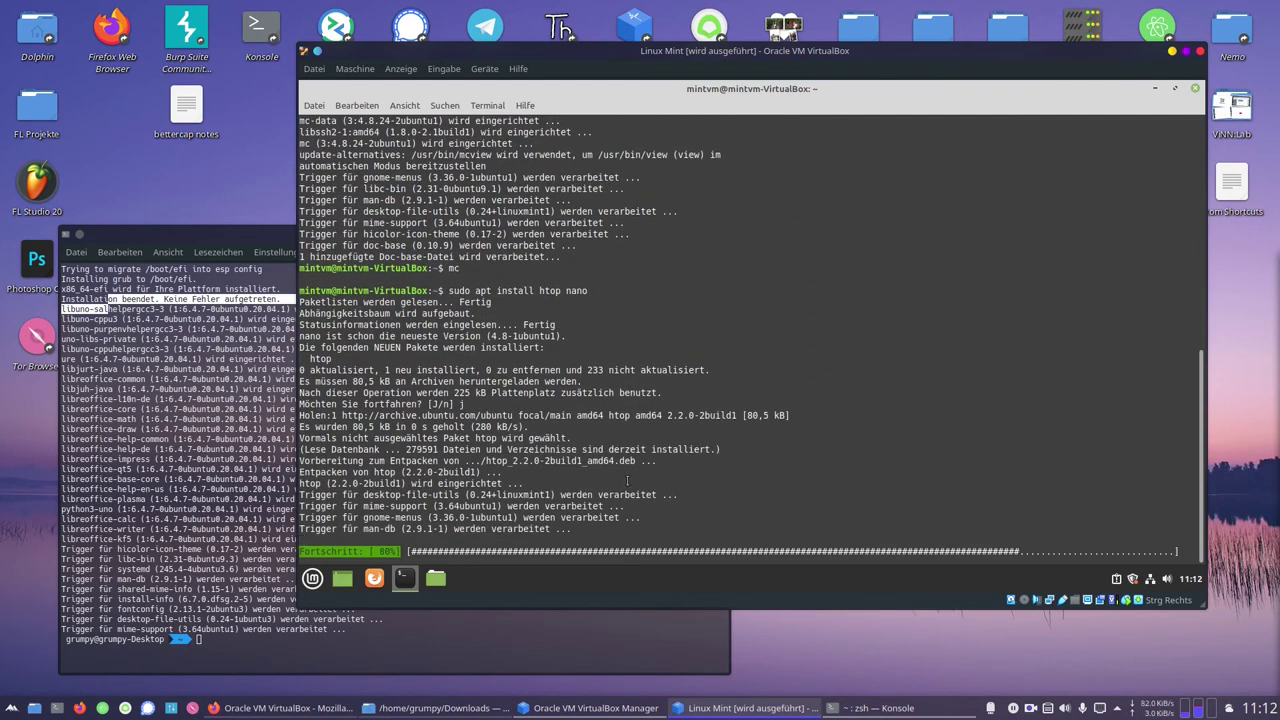
Open nano, type '<html>', and exit without saving the buffer
{"action": "type", "text": "nano"}
{"action": "key", "text": "Return"}
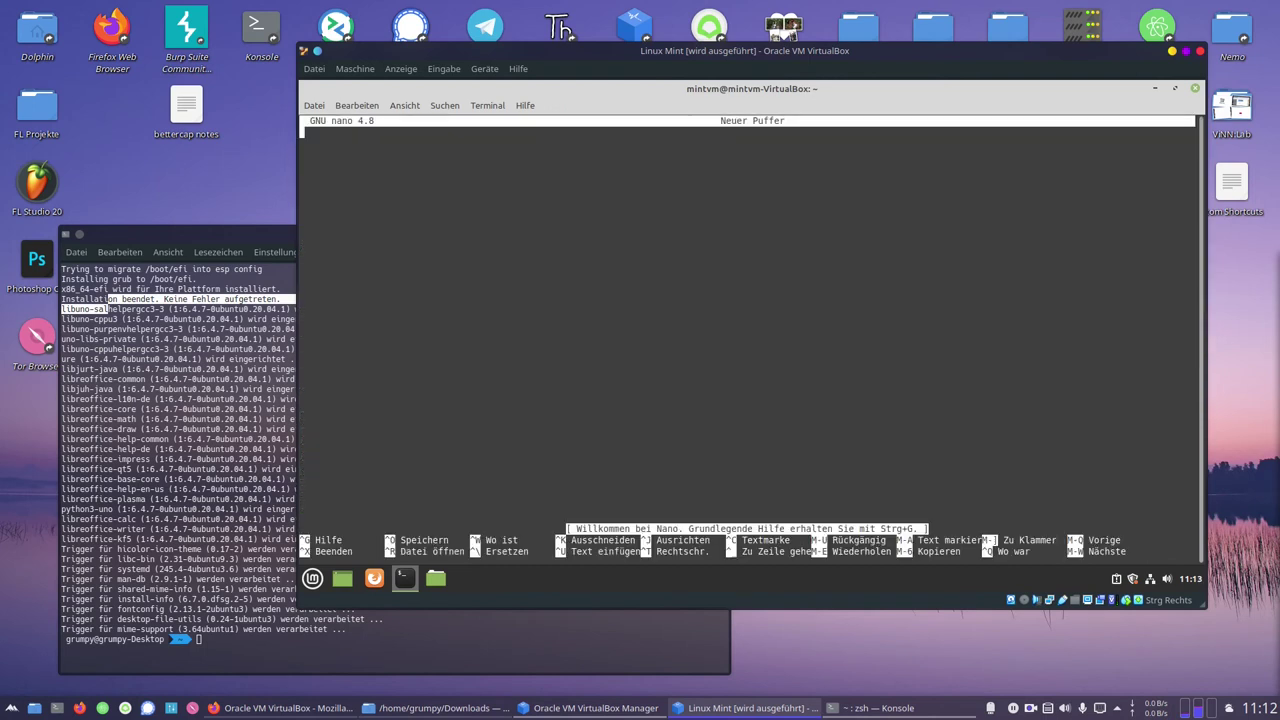
{"action": "type", "text": "<html>"}
{"action": "key", "text": "ctrl+x"}
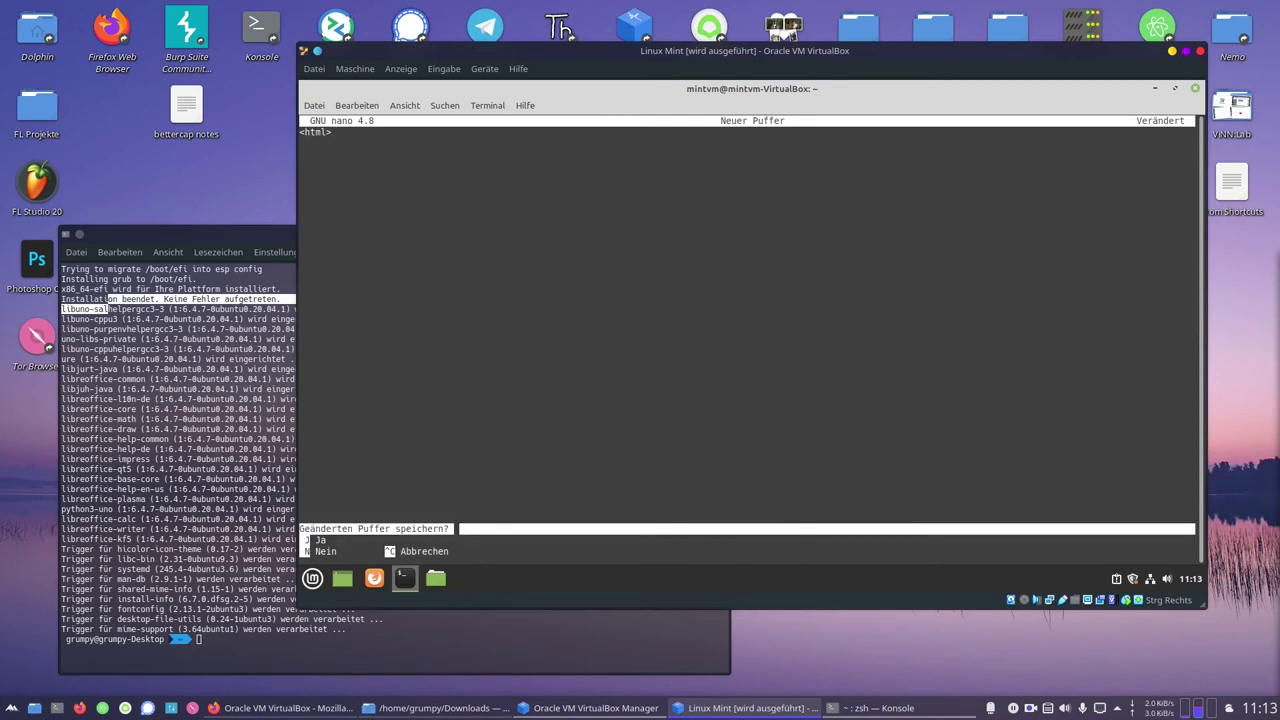
{"action": "key", "text": "n"}
{"action": "key", "text": "Return"}
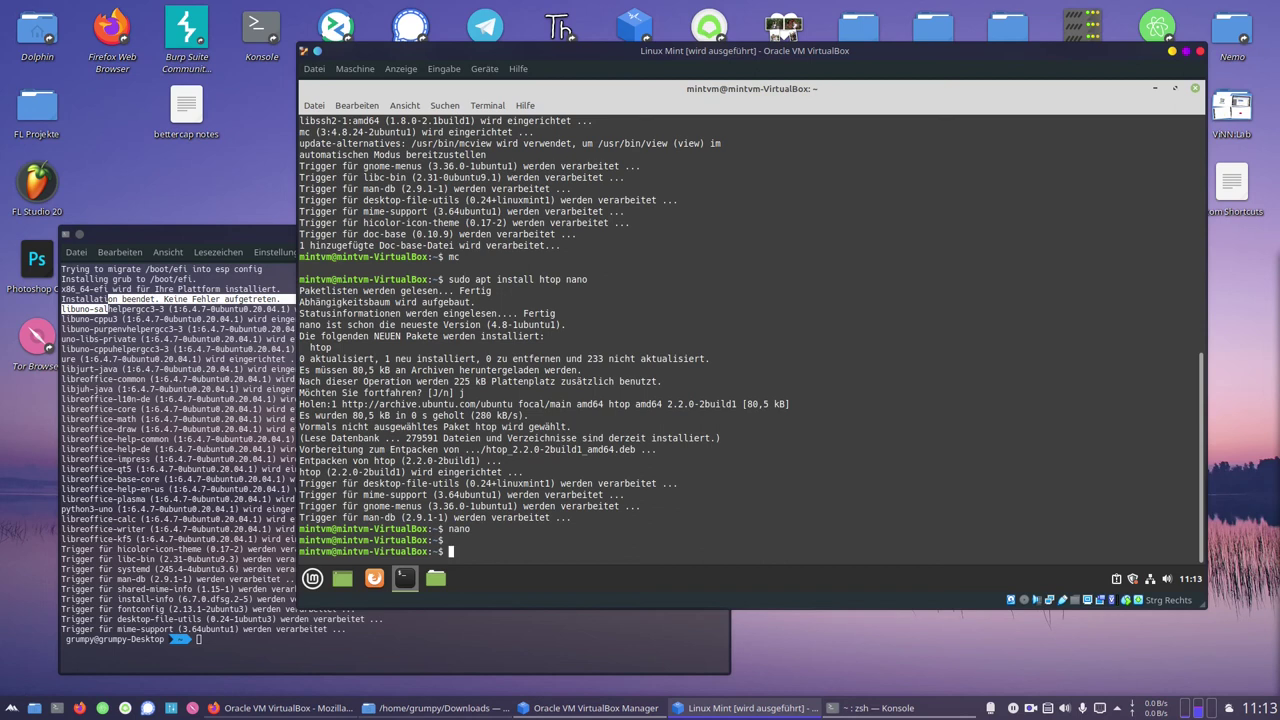
Open the Mint application menu and browse the Büro, Zubehör and Einstellungen categories
{"action": "left_click", "coordinate": [312, 577]}
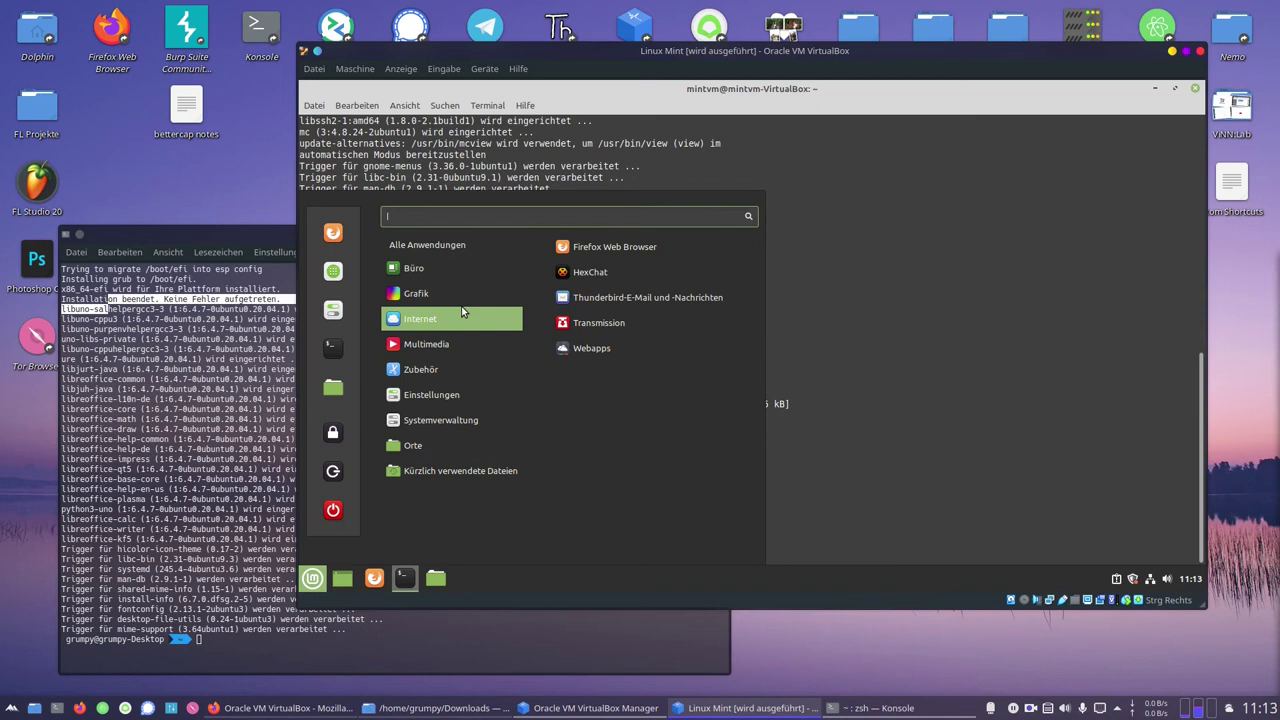
{"action": "mouse_move", "coordinate": [460, 305]}
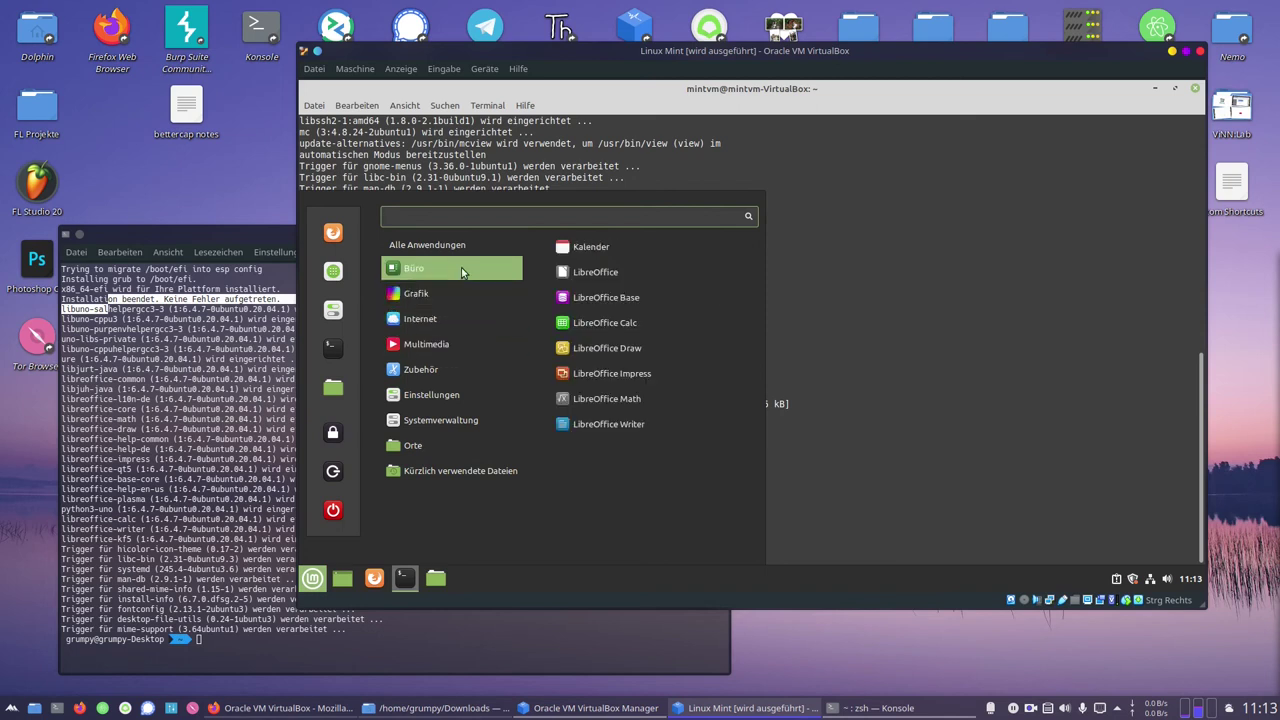
{"action": "mouse_move", "coordinate": [478, 406]}
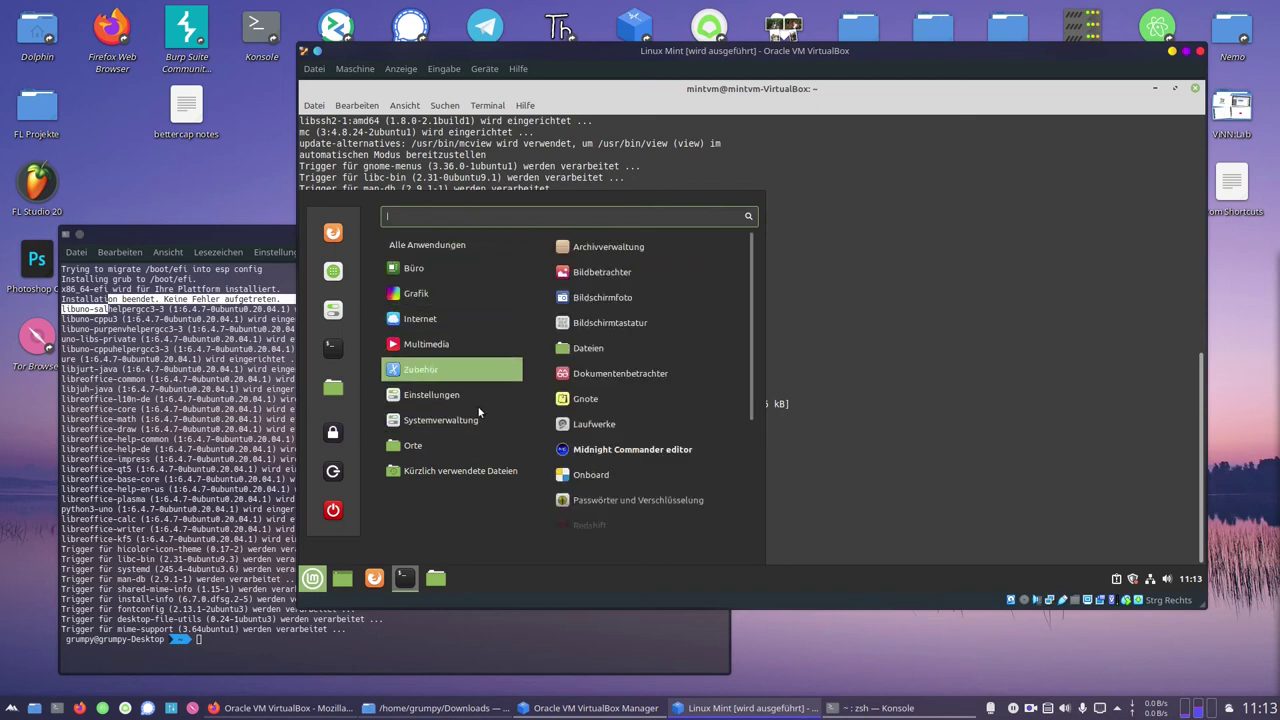
{"action": "mouse_move", "coordinate": [448, 375]}
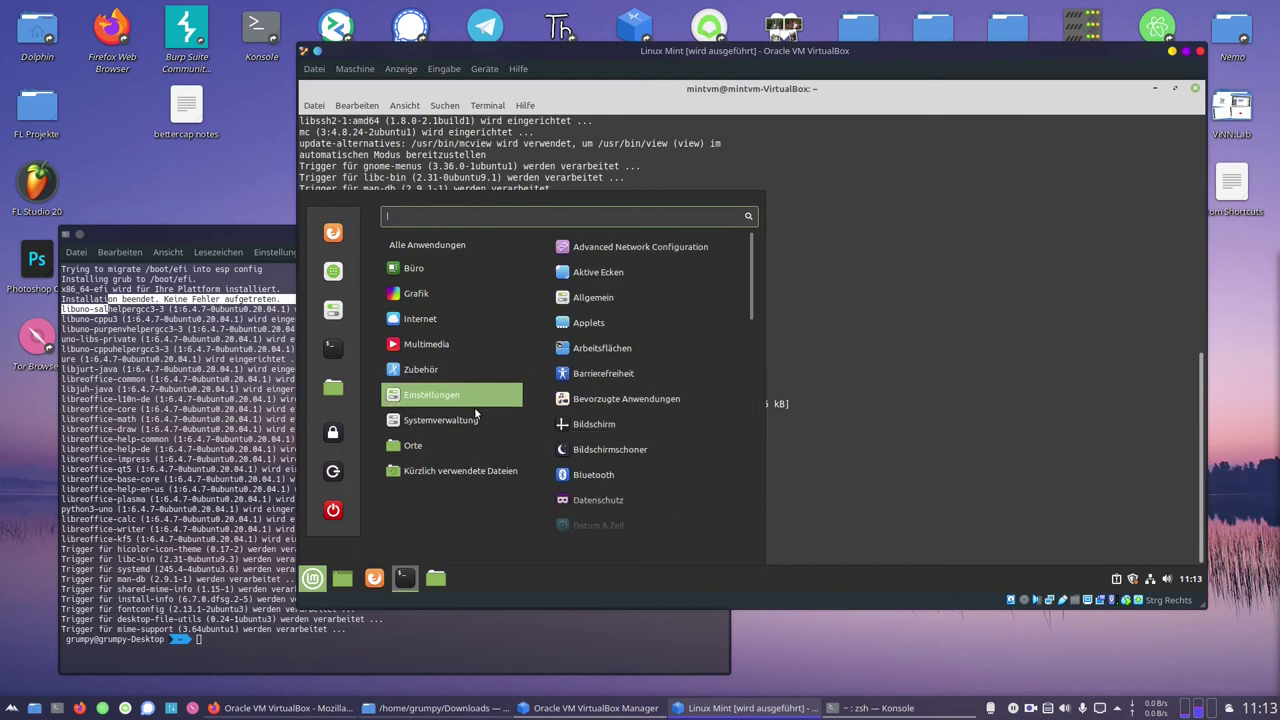